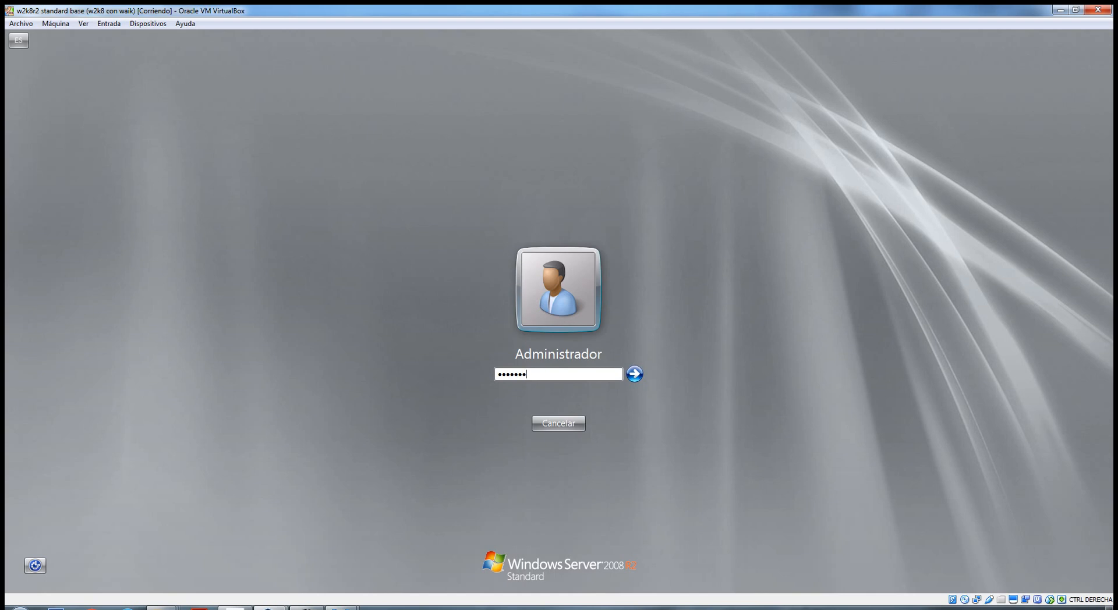
Step: Sign in to the server and submit the unexpected shutdown report with the comment "a"
key("Return")
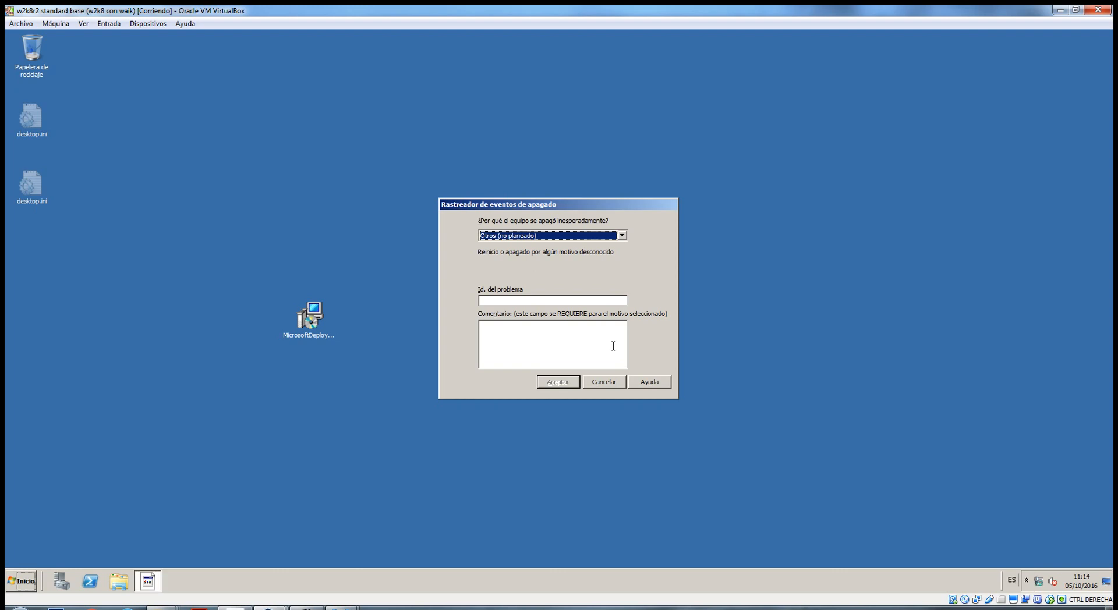
left_click(607, 342)
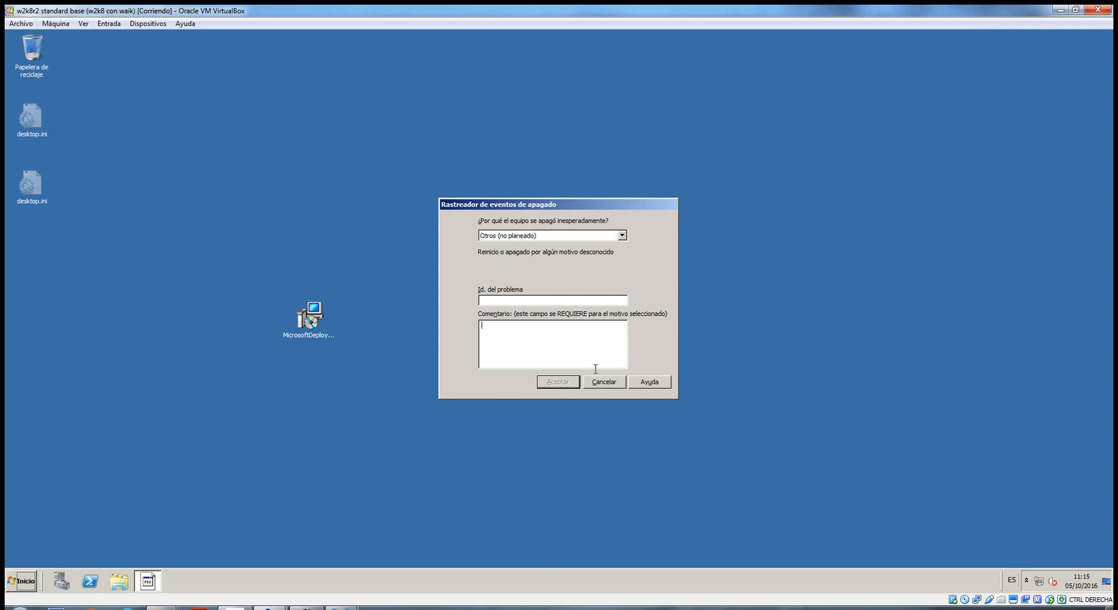
type("a")
left_click(572, 382)
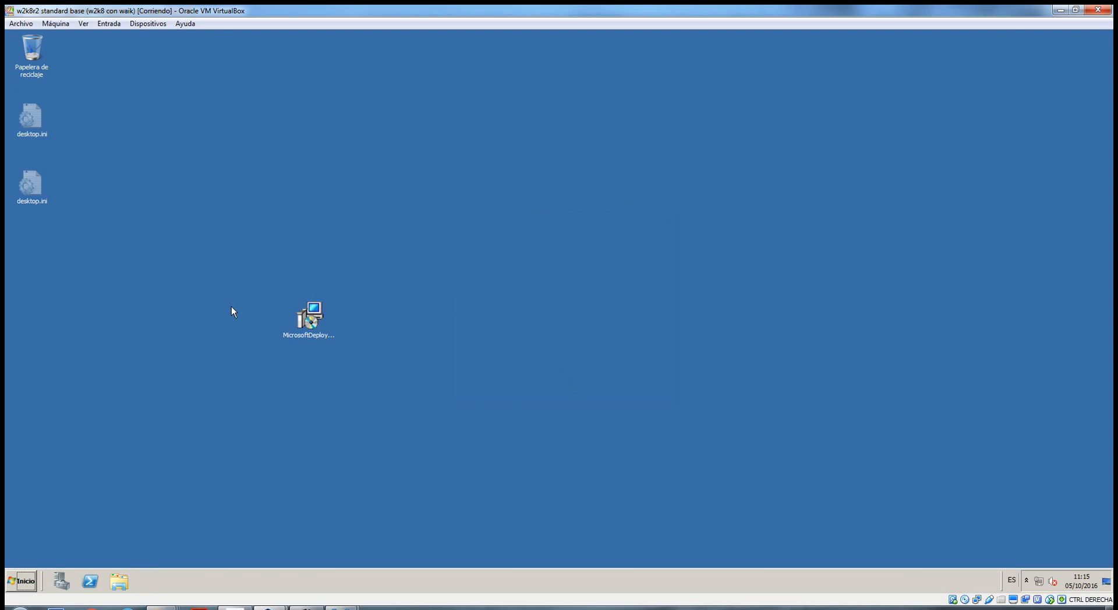
Step: Launch Windows System Image Manager from the Microsoft Windows AIK programs and maximize its window
left_click(23, 581)
left_click(94, 539)
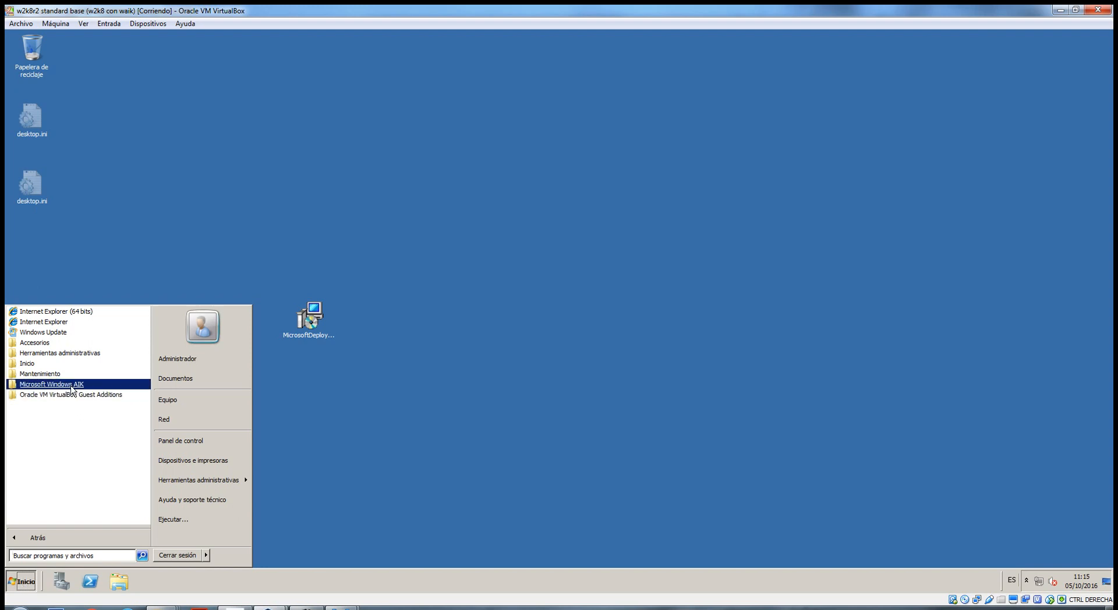
left_click(71, 387)
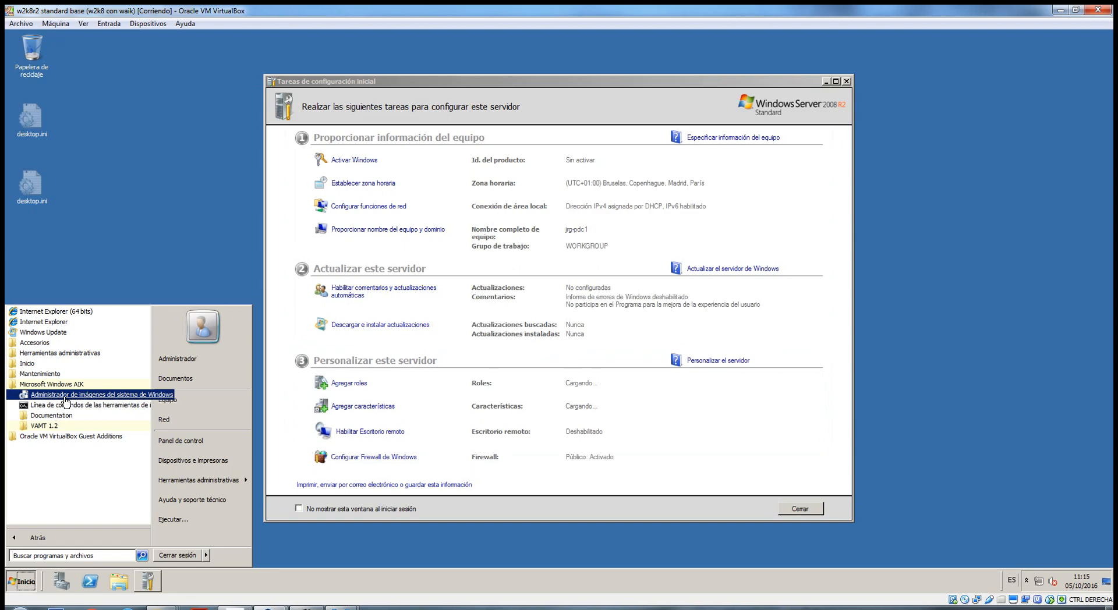
left_click(66, 396)
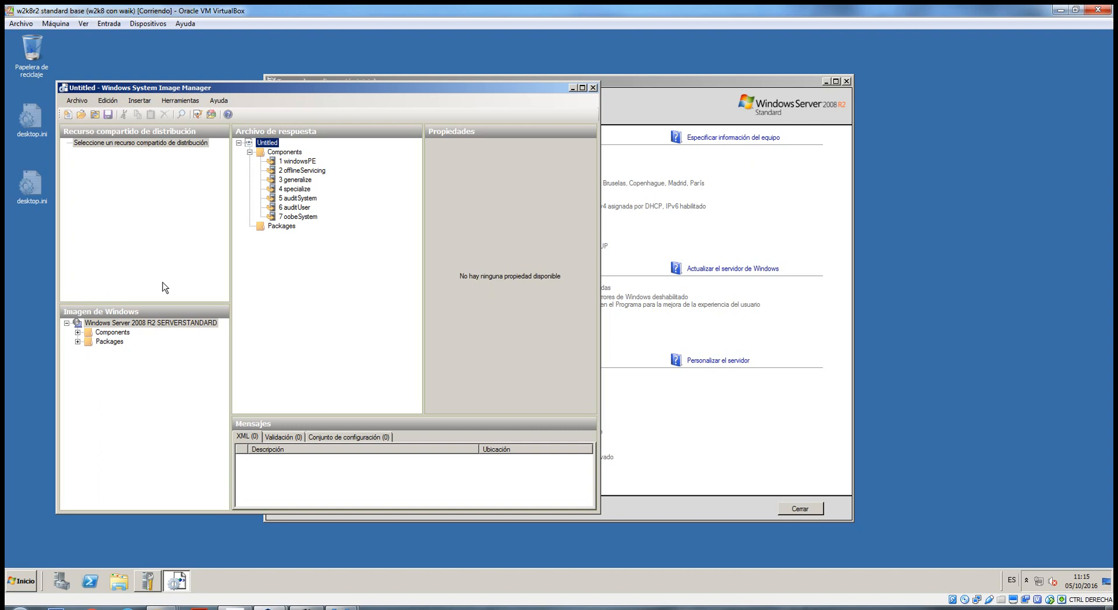
double_click(248, 87)
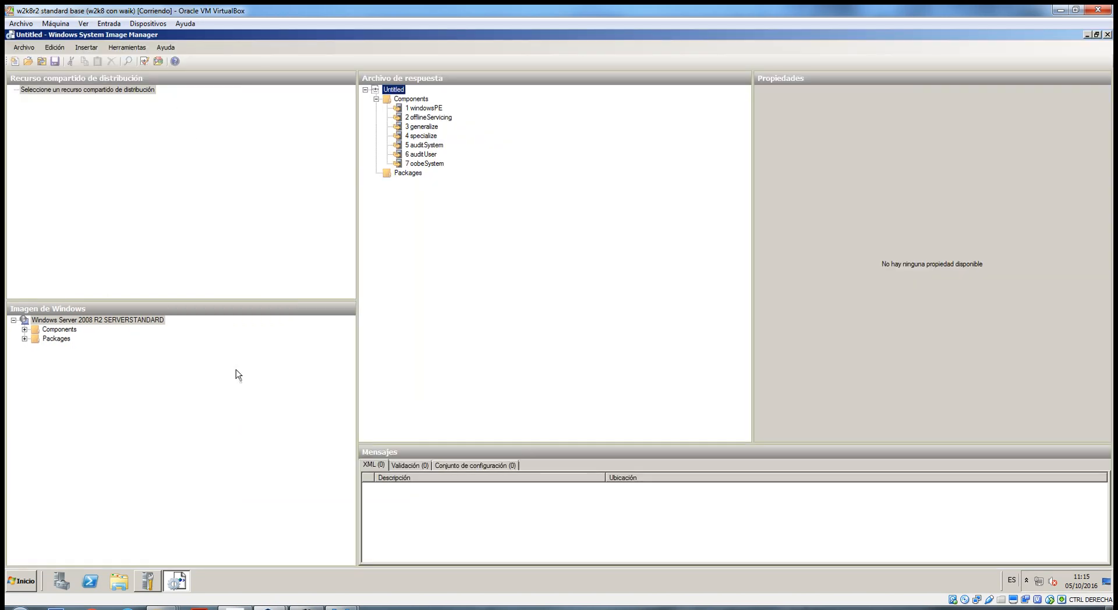
Step: Switch to Windows Explorer, inspect the contents of the w2k8 folder on drive C: and return to the drive root
left_click(119, 581)
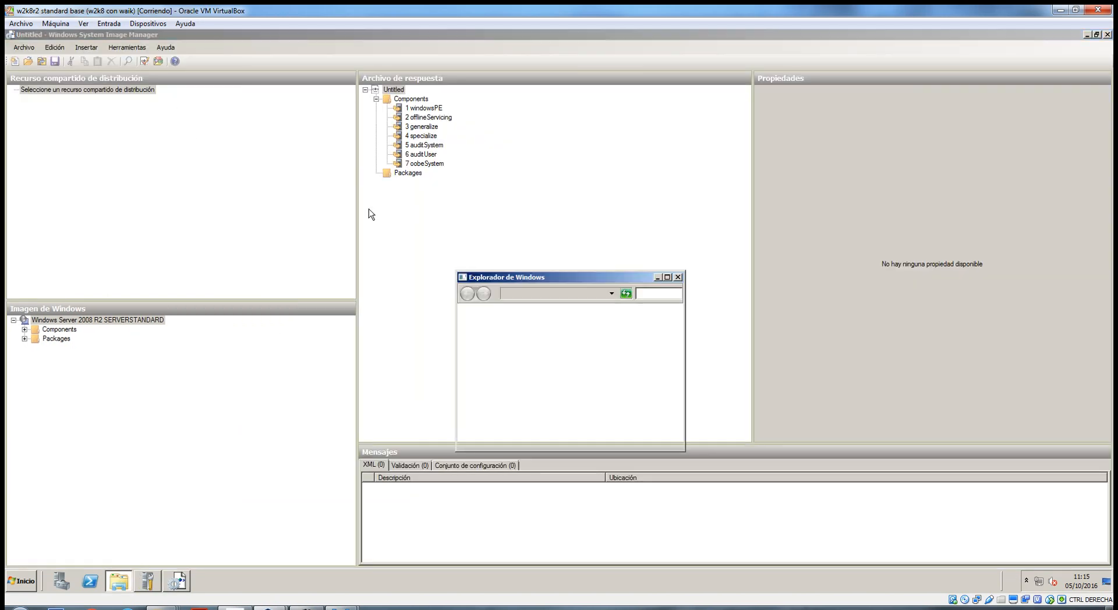
double_click(556, 278)
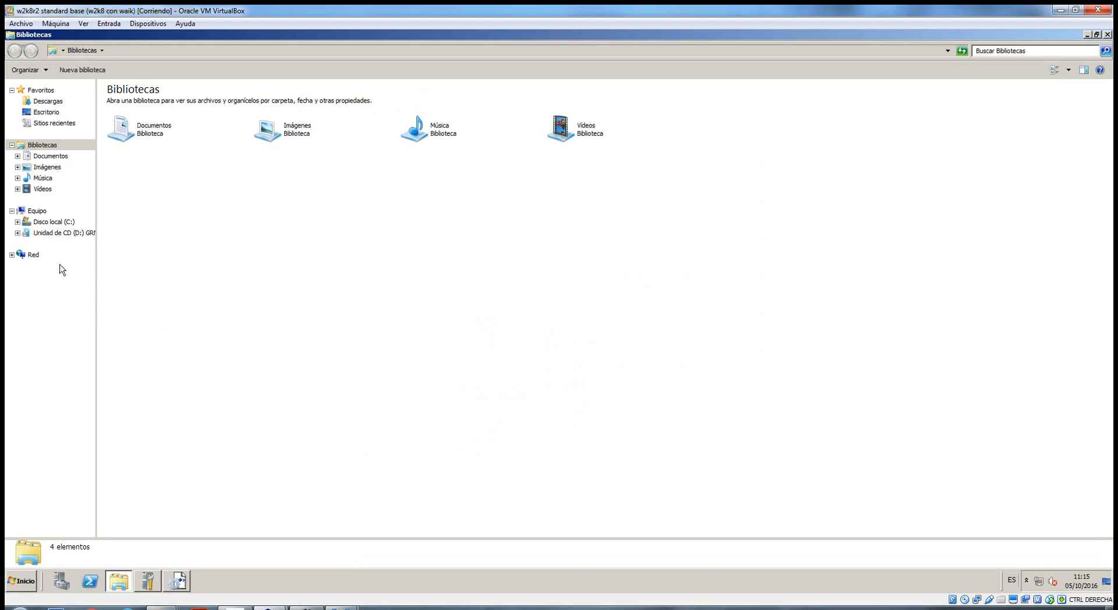
left_click(70, 222)
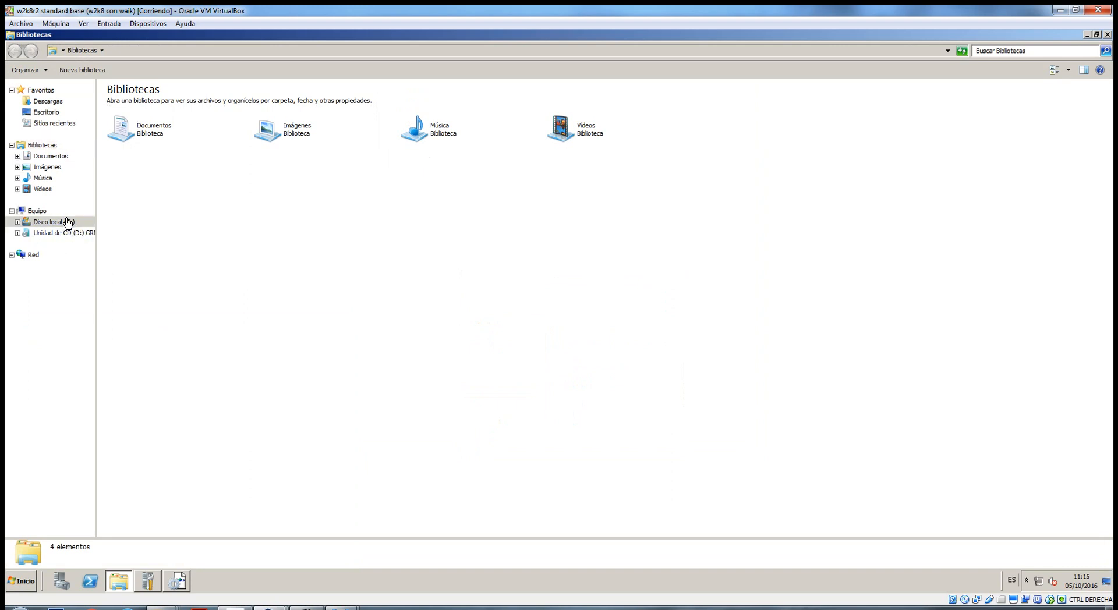
left_click(17, 233)
left_click(59, 233)
left_click_drag(278, 280, 113, 88)
left_click(53, 223)
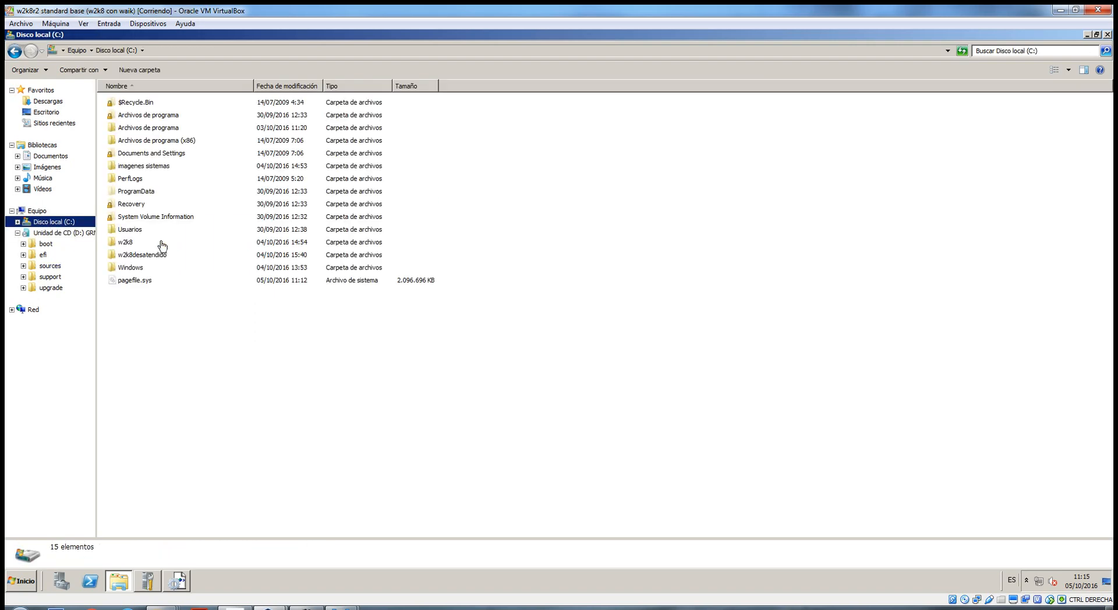
left_click(125, 242)
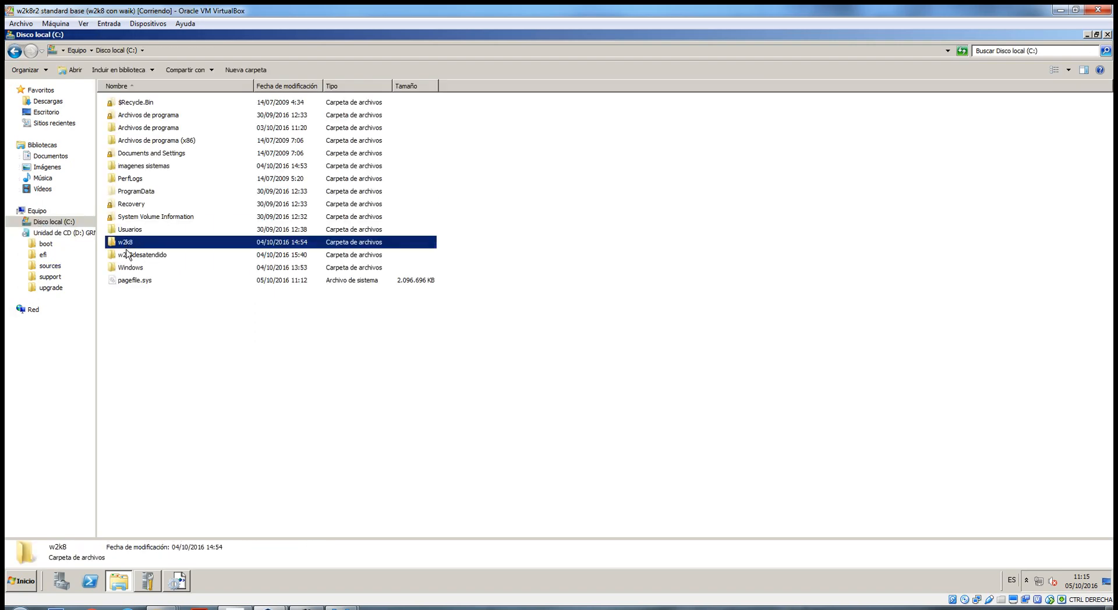
double_click(127, 248)
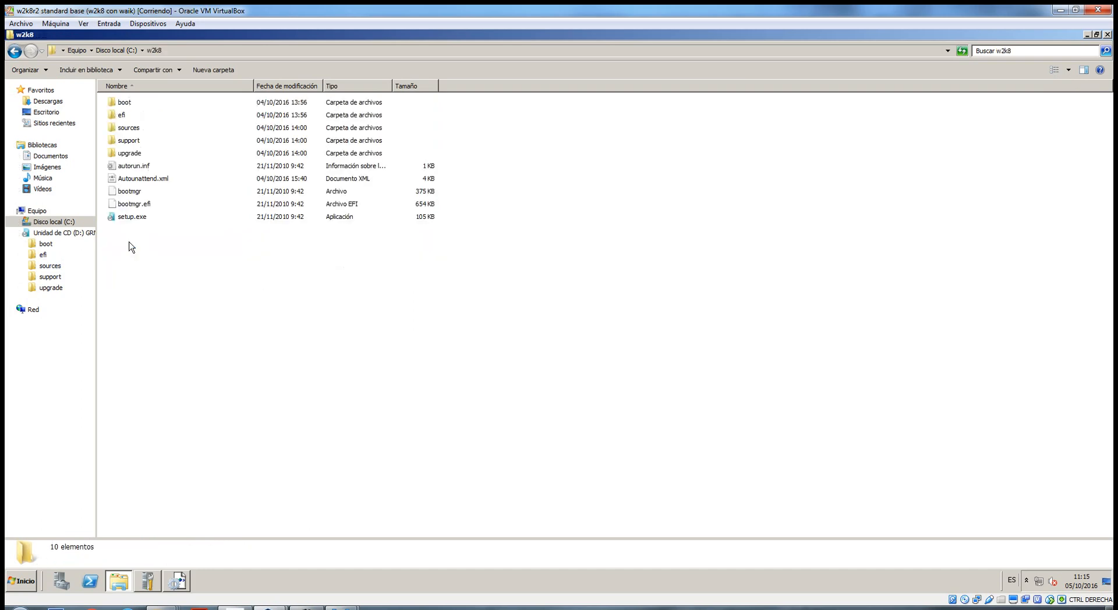
left_click(15, 53)
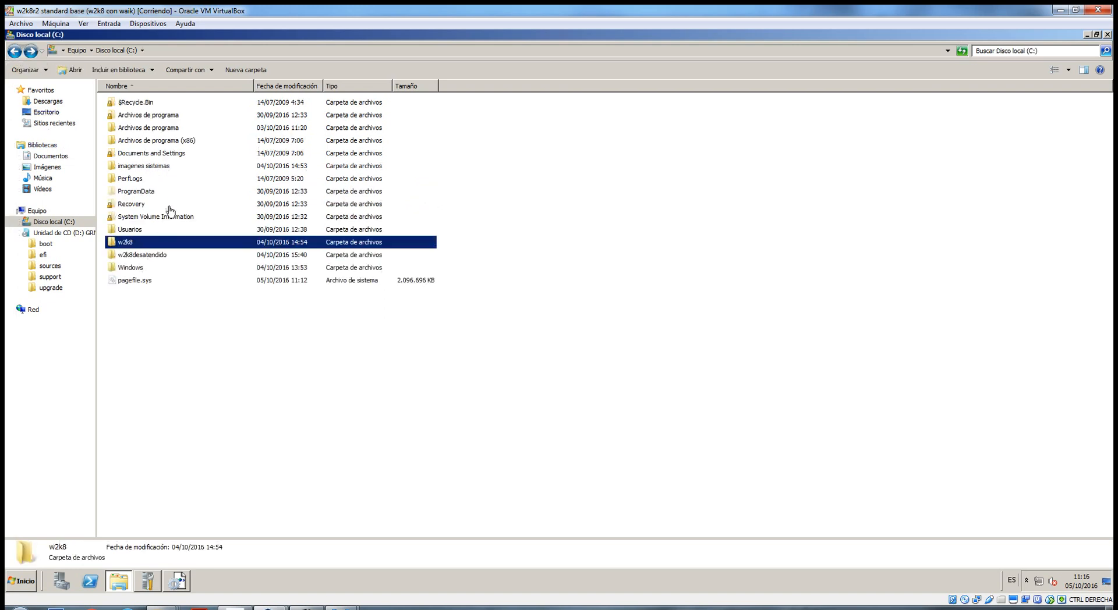
Step: Inspect the answer files and images in the "imagenes sistemas" folder, then return to the root of drive C:
left_click(148, 167)
double_click(148, 167)
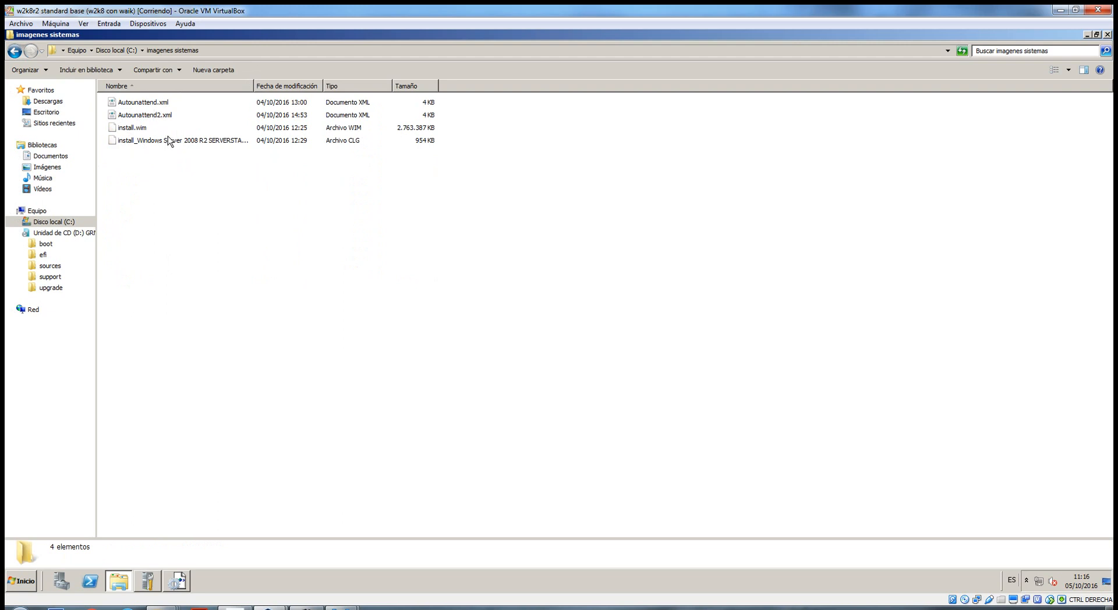
left_click(143, 105)
left_click(140, 116)
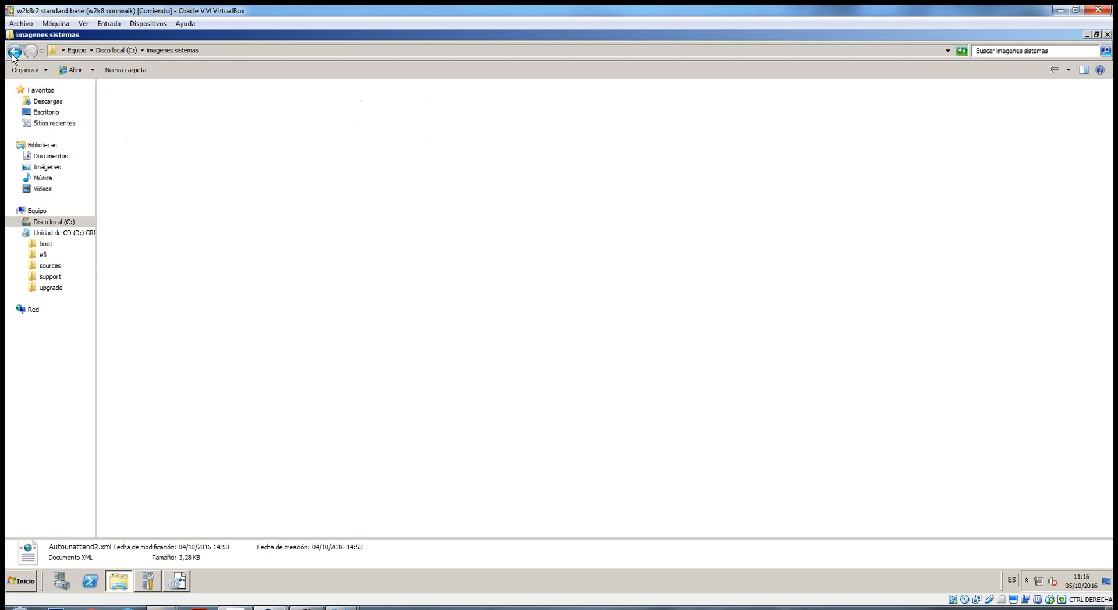
left_click(13, 52)
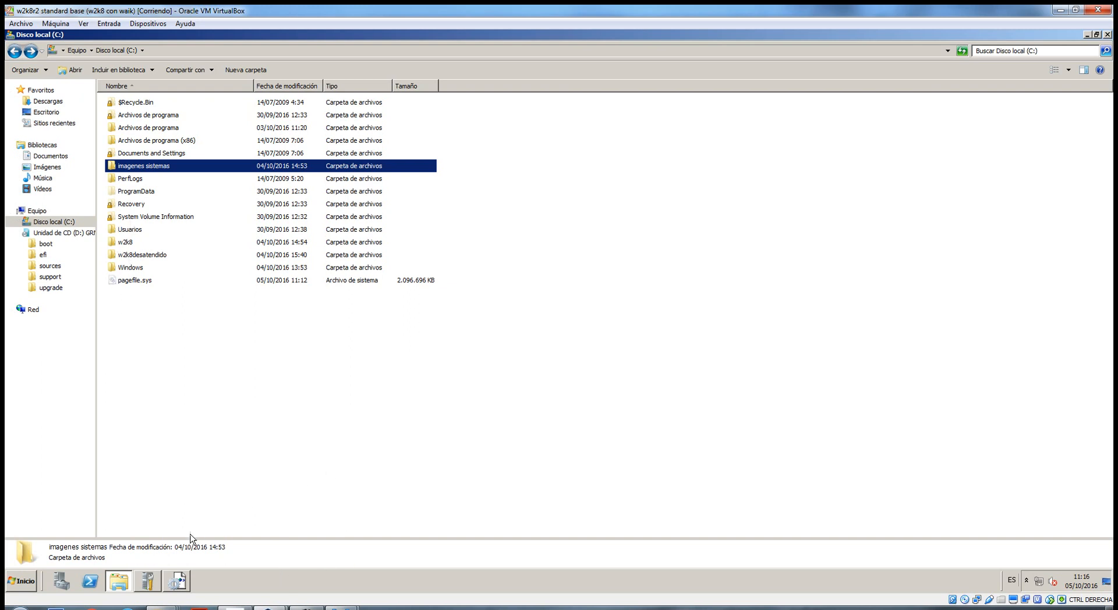
Step: Switch back to Windows System Image Manager and open C:\w2k8\sources\install.wim as the Windows image
mouse_move(179, 584)
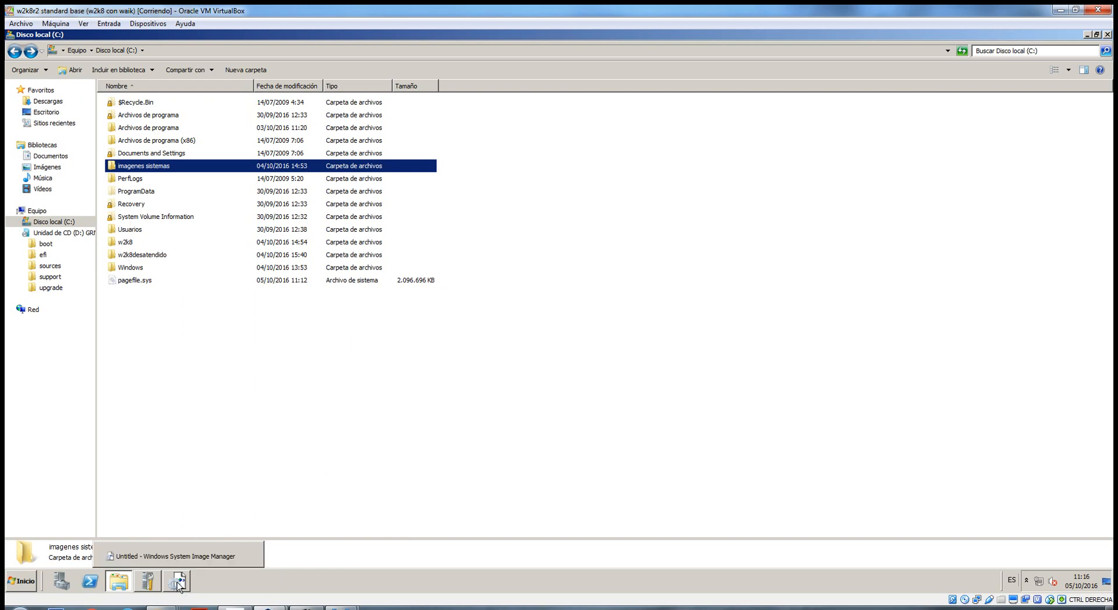
left_click(178, 584)
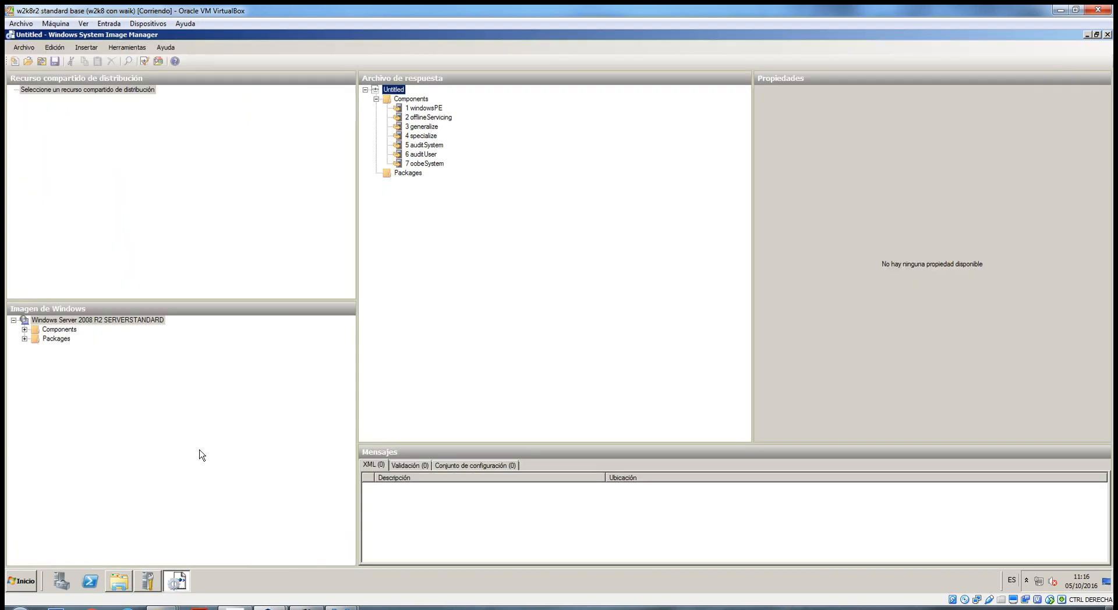
left_click(21, 48)
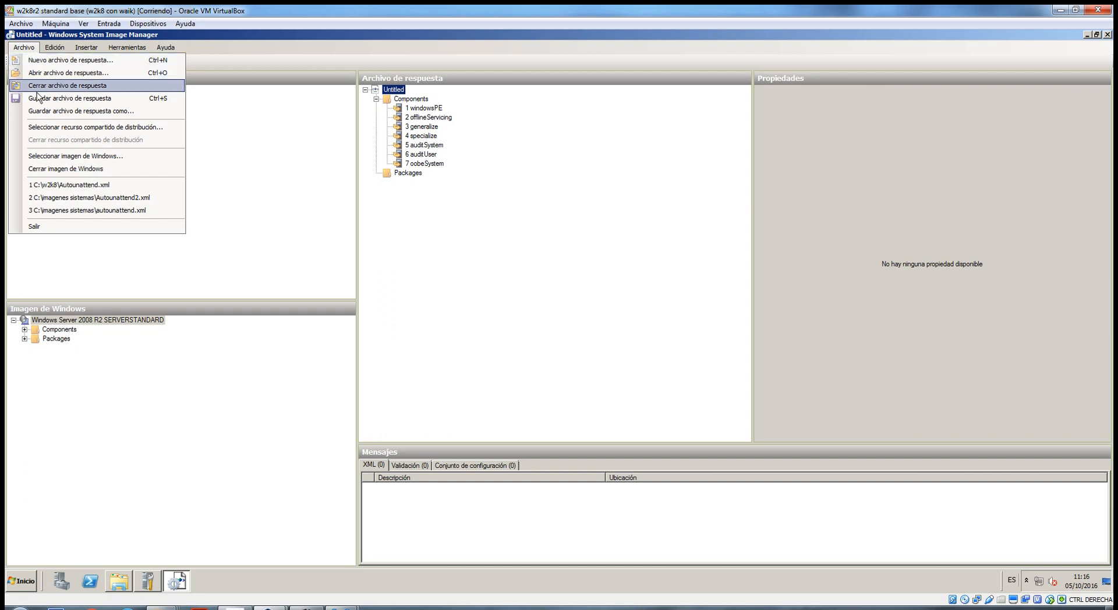
left_click(60, 161)
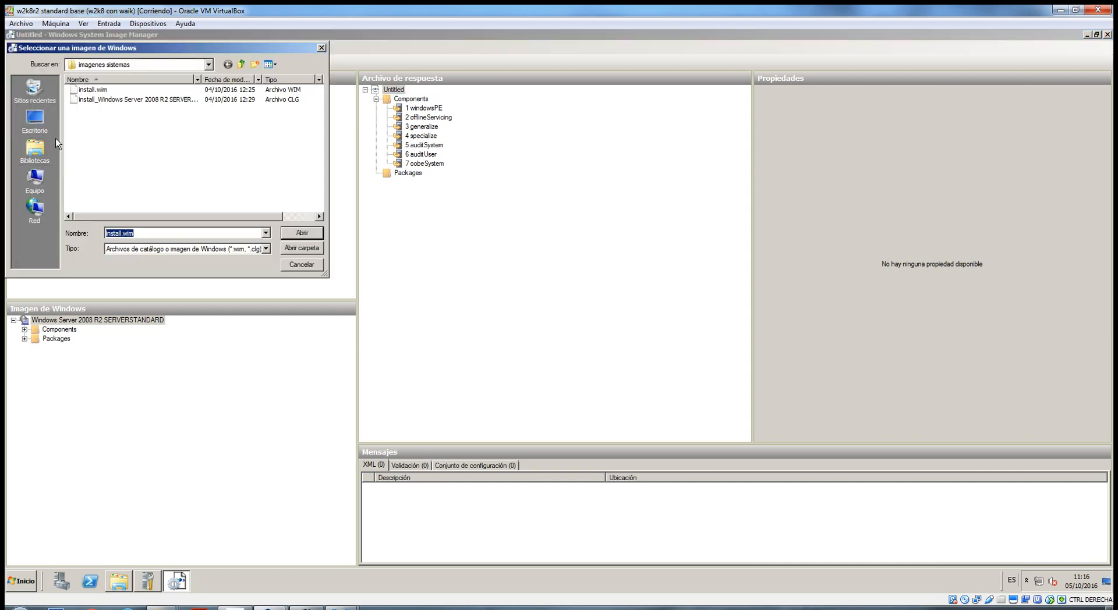
left_click(45, 180)
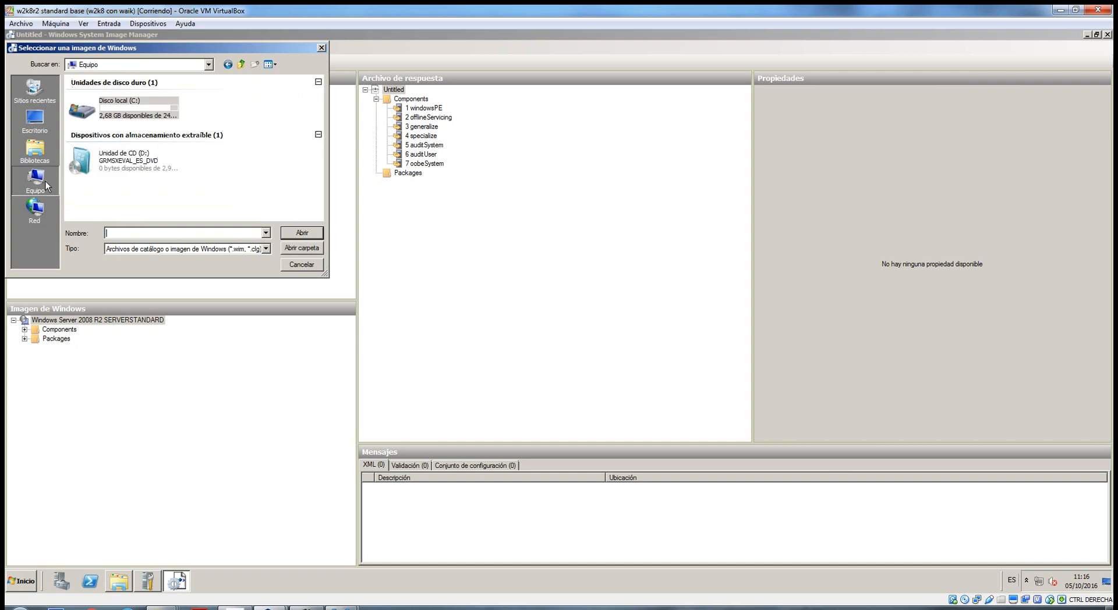
double_click(100, 105)
double_click(88, 198)
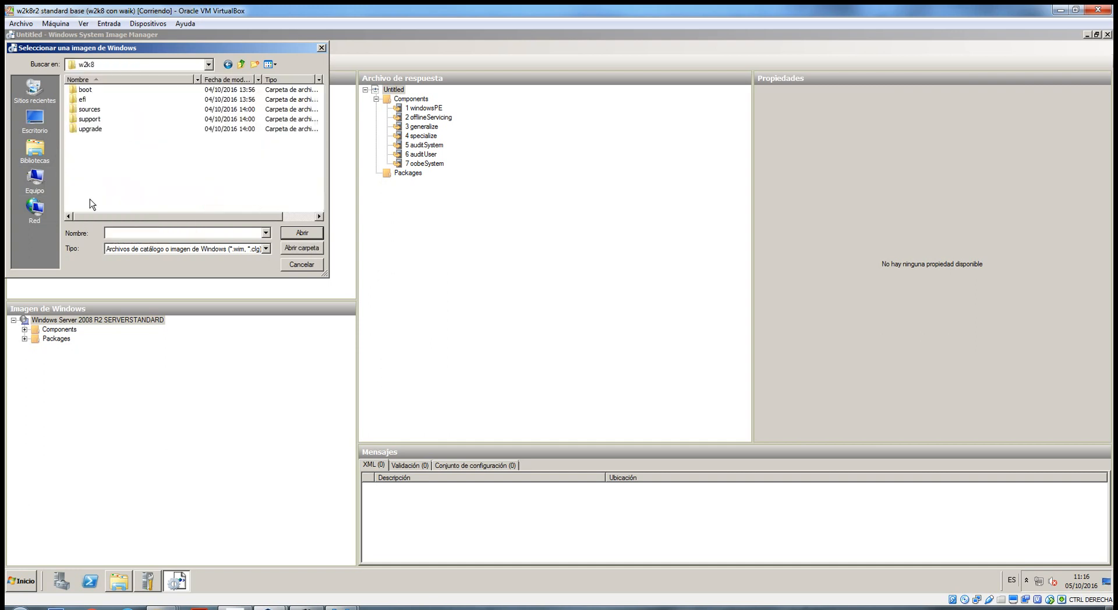
double_click(86, 111)
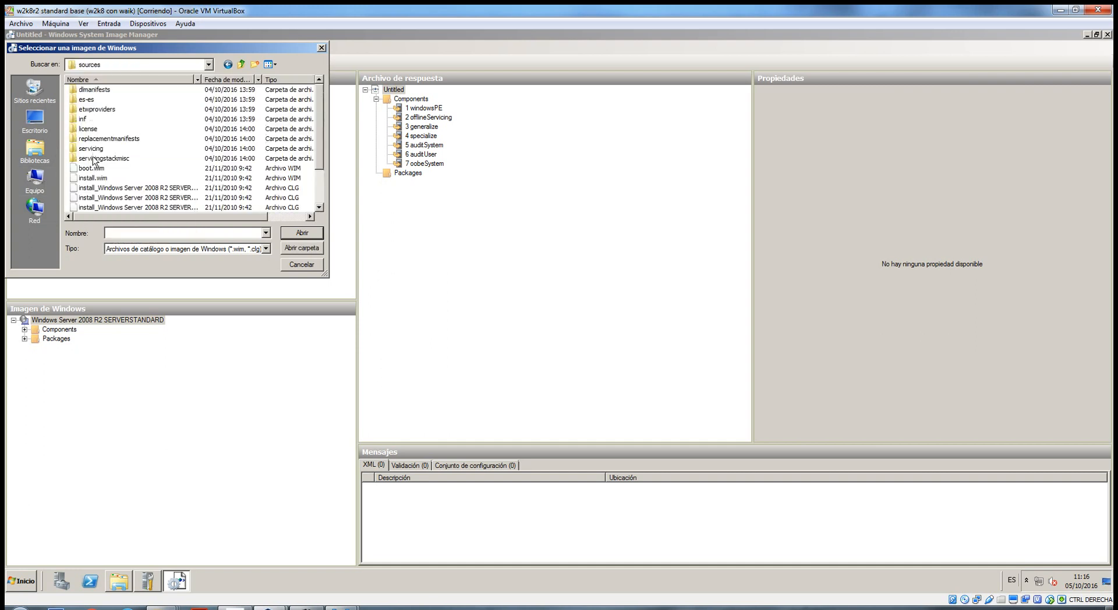
left_click(98, 178)
left_click(99, 186)
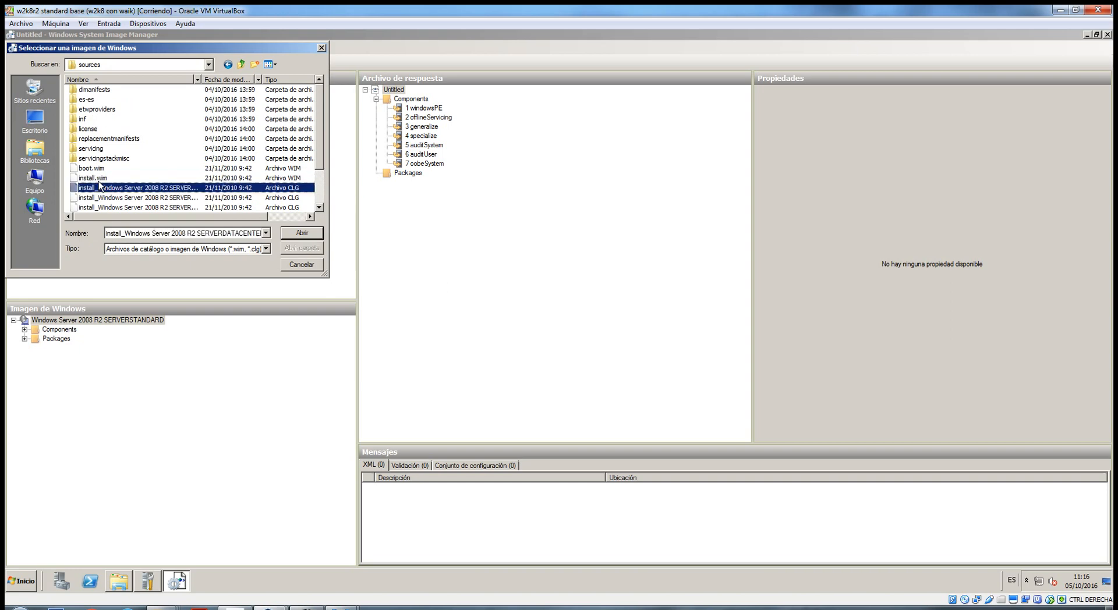
scroll(99, 186, "down", 2)
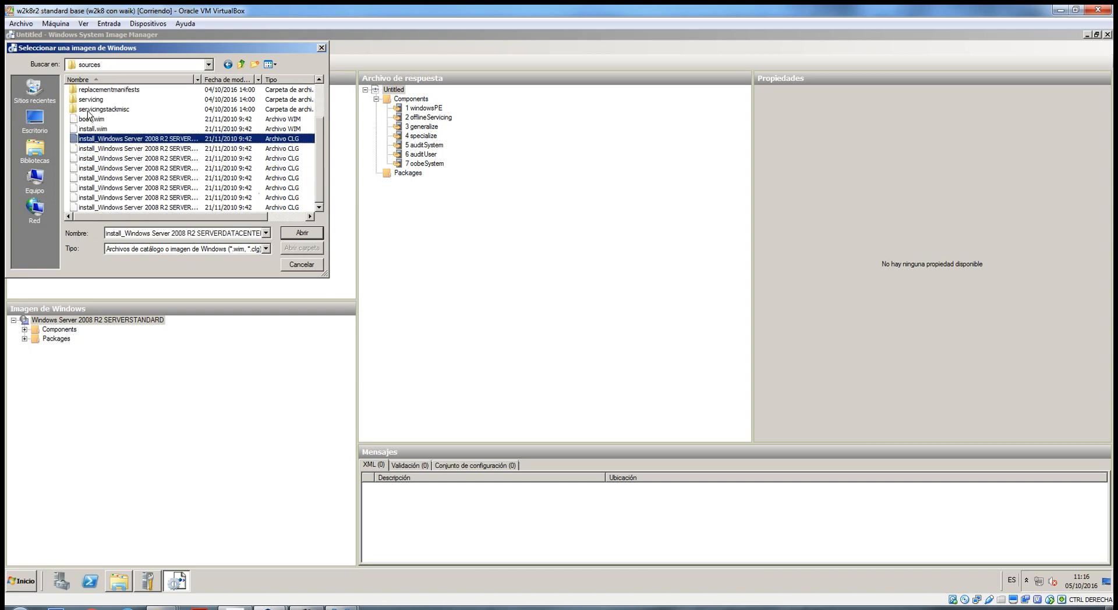
left_click(87, 128)
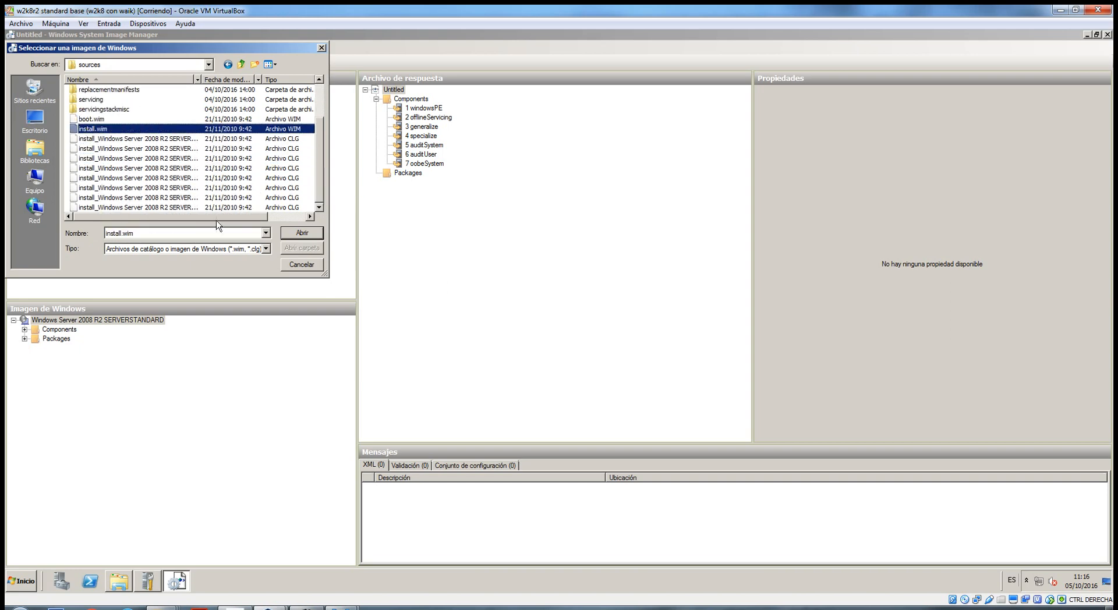
left_click(289, 230)
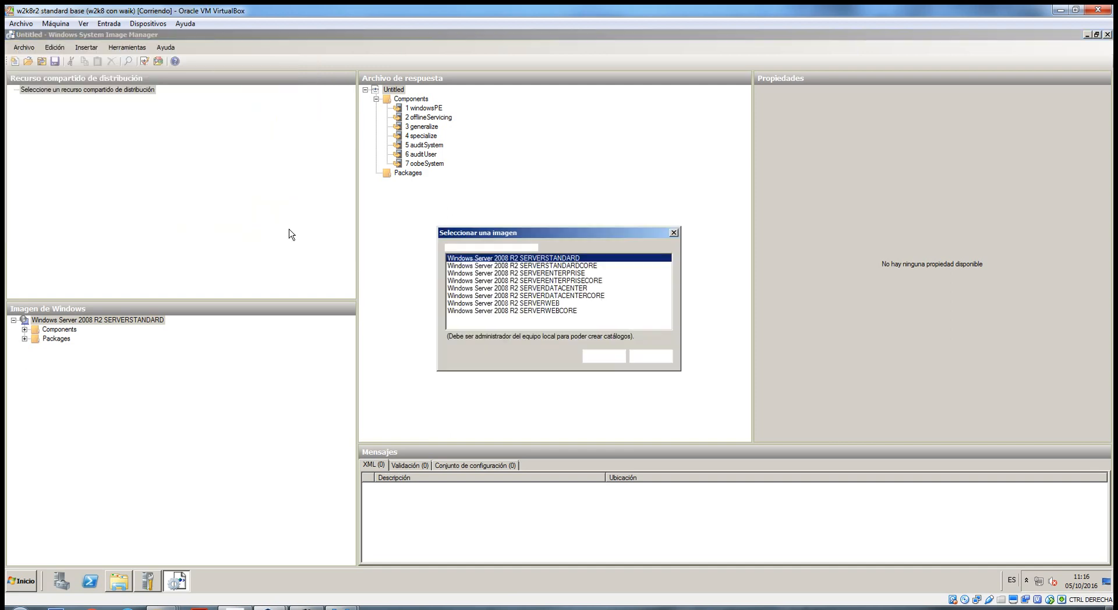
Step: Choose the Windows Server 2008 R2 SERVERSTANDARD image and agree to create a catalog file for it
left_click(558, 265)
left_click(557, 259)
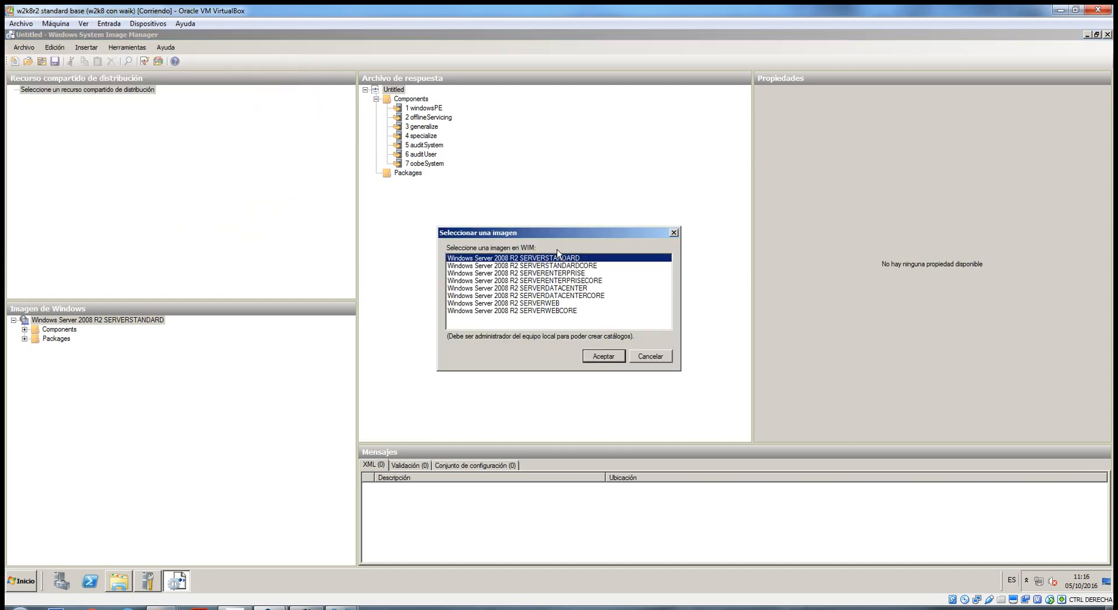
left_click(611, 355)
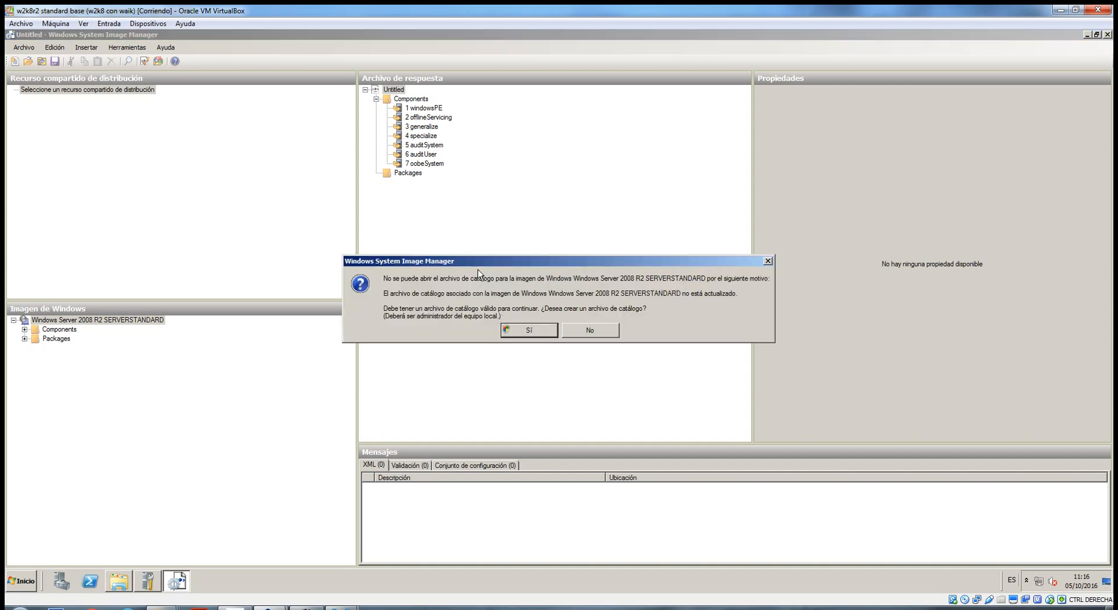
left_click(529, 330)
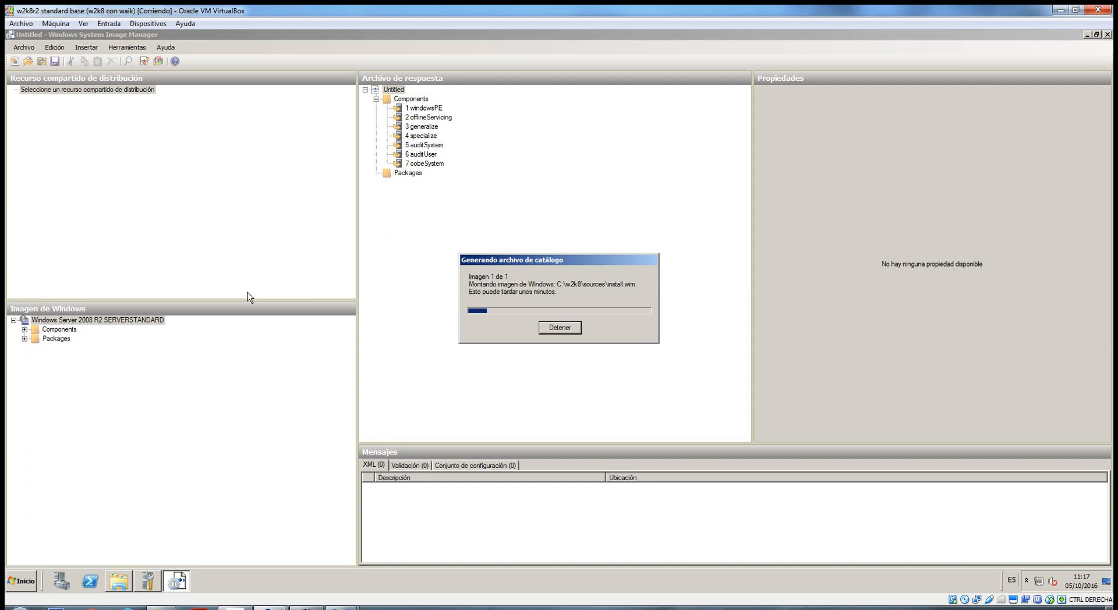
Step: Consult the table of components, features and phases in sor017.jpg in the photo viewer, and return to the virtual machine
mouse_move(342, 607)
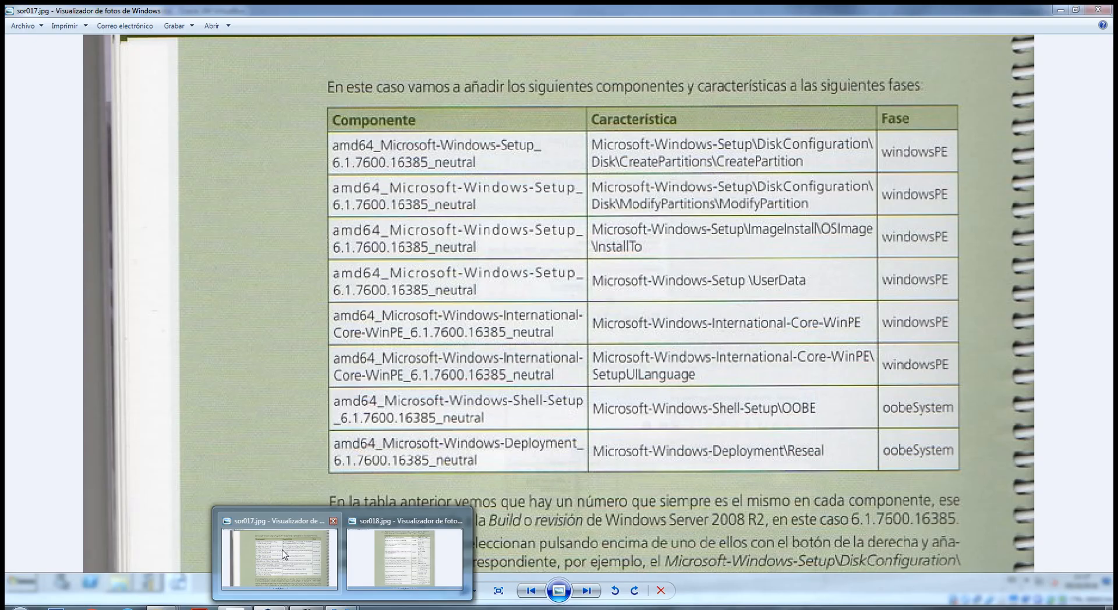
left_click(285, 554)
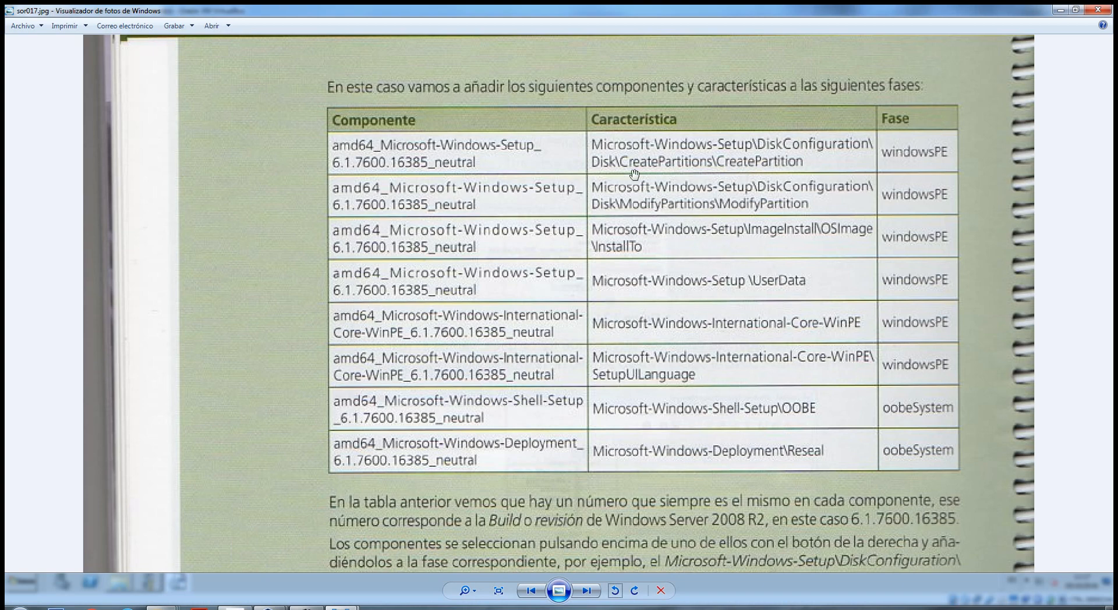
scroll(633, 174, "up", 3)
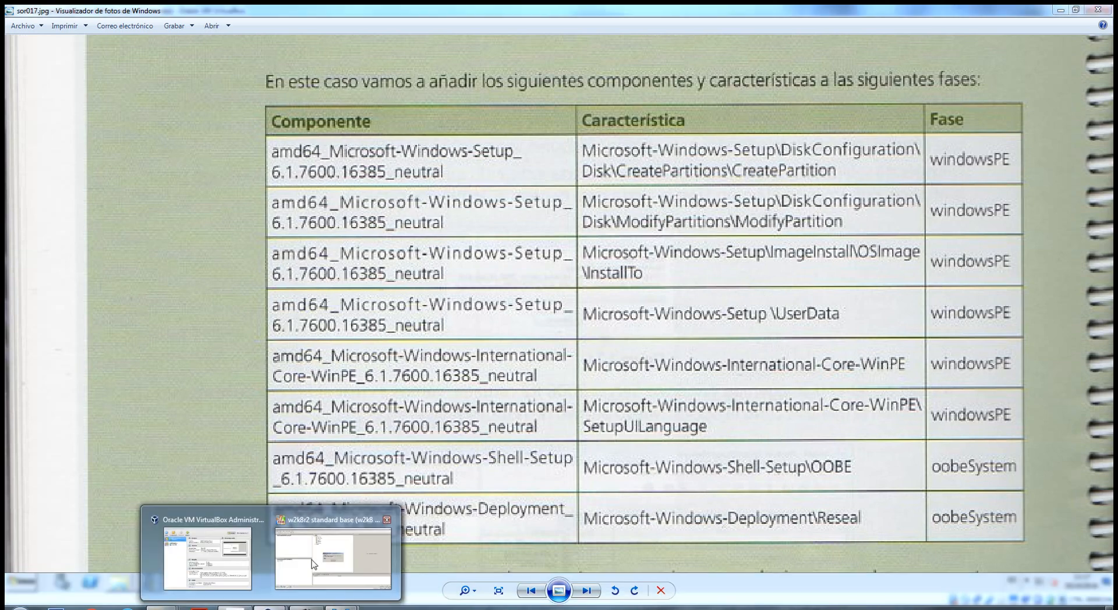
left_click(314, 560)
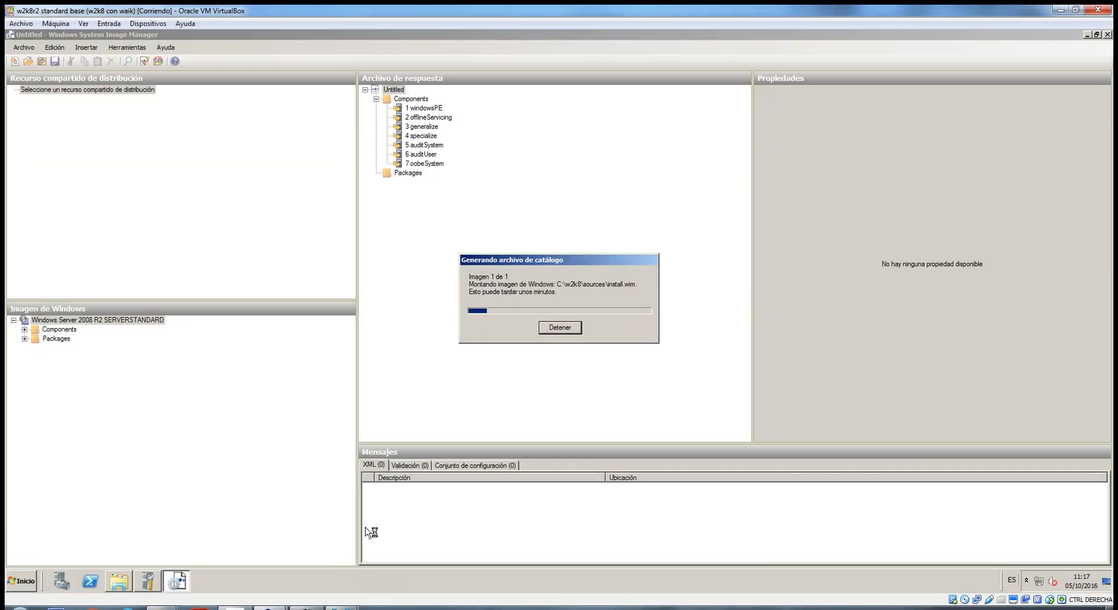
mouse_move(305, 608)
left_click(271, 607)
left_click(637, 377)
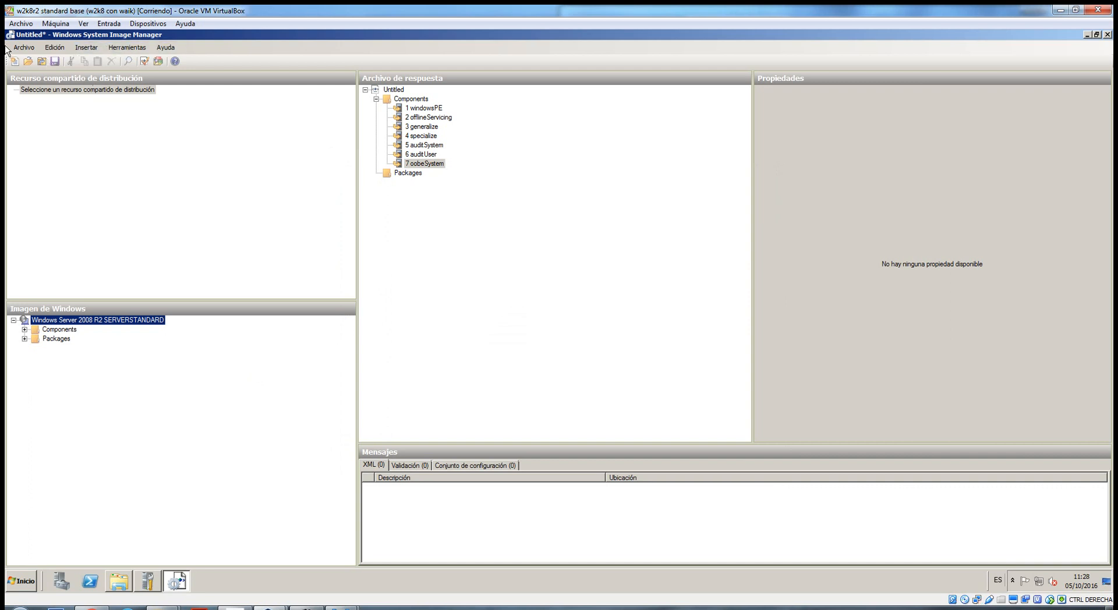
Step: Create a new answer file without saving the changes to the current untitled one
left_click(24, 49)
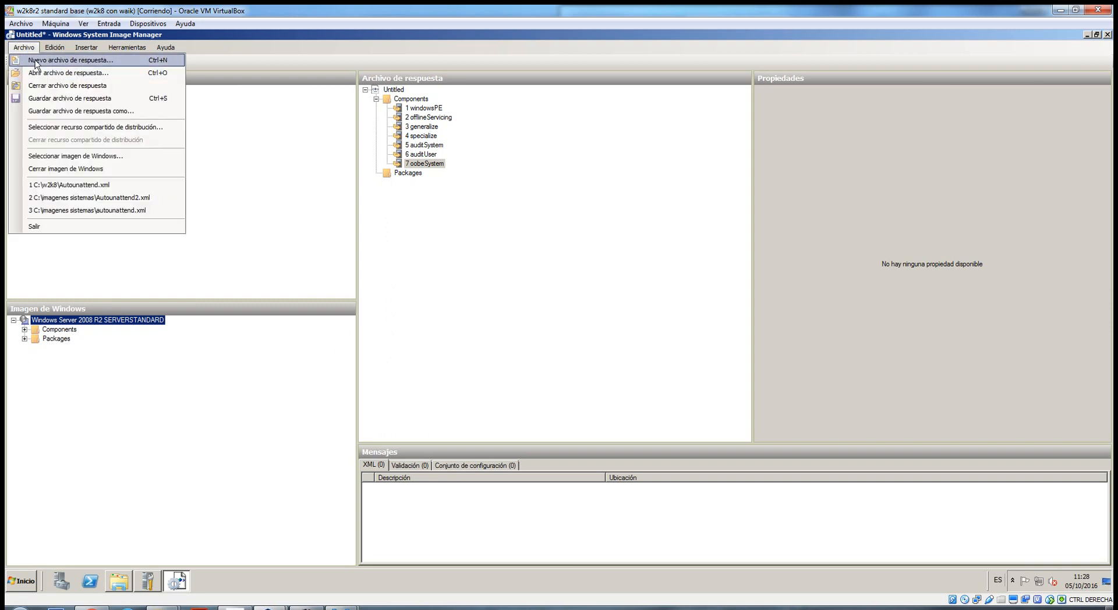
left_click(35, 60)
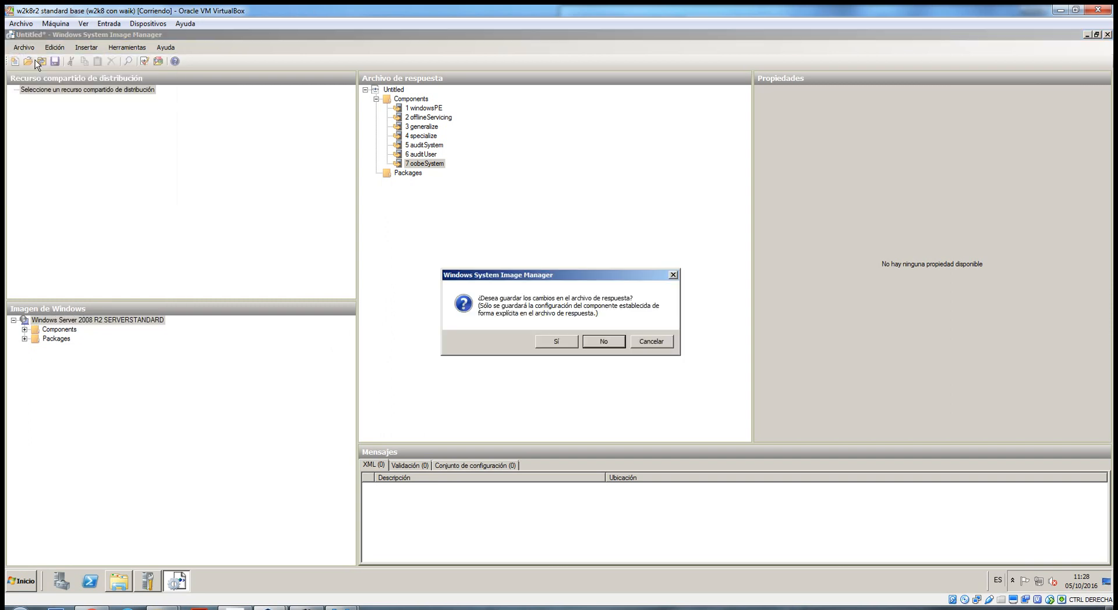
left_click(609, 338)
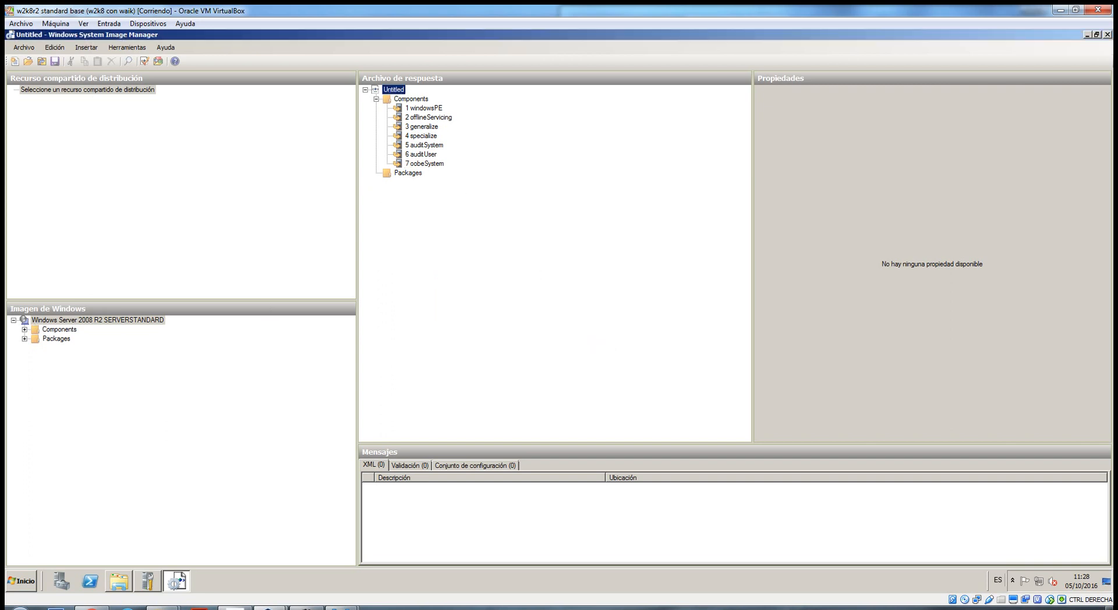
Step: Review the components, features and phases table in sor017.jpg in the photo viewer, and return to the virtual machine
mouse_move(343, 608)
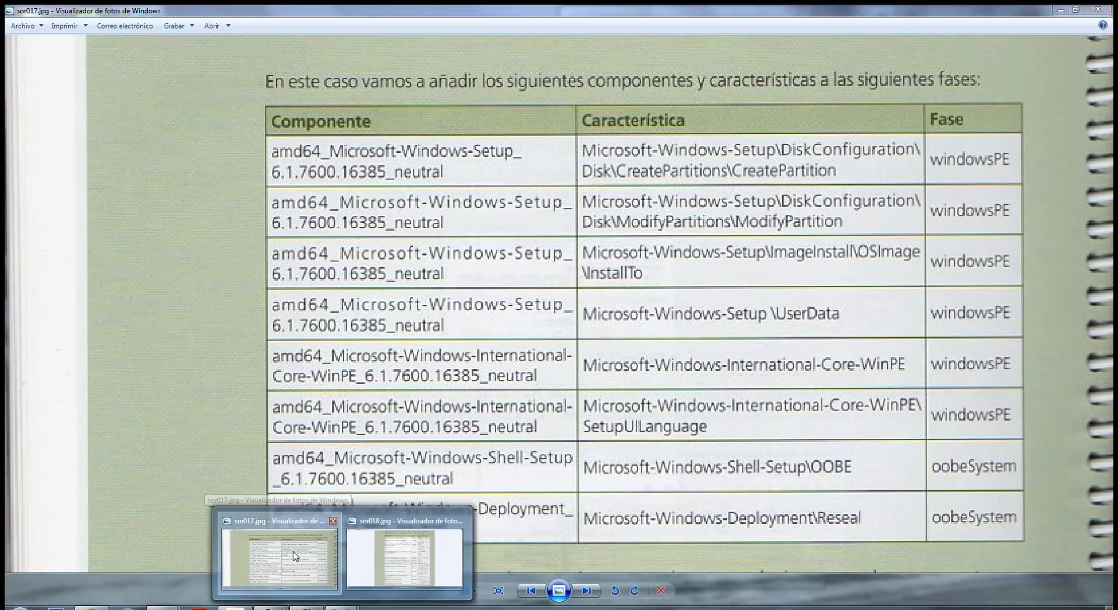
left_click(291, 564)
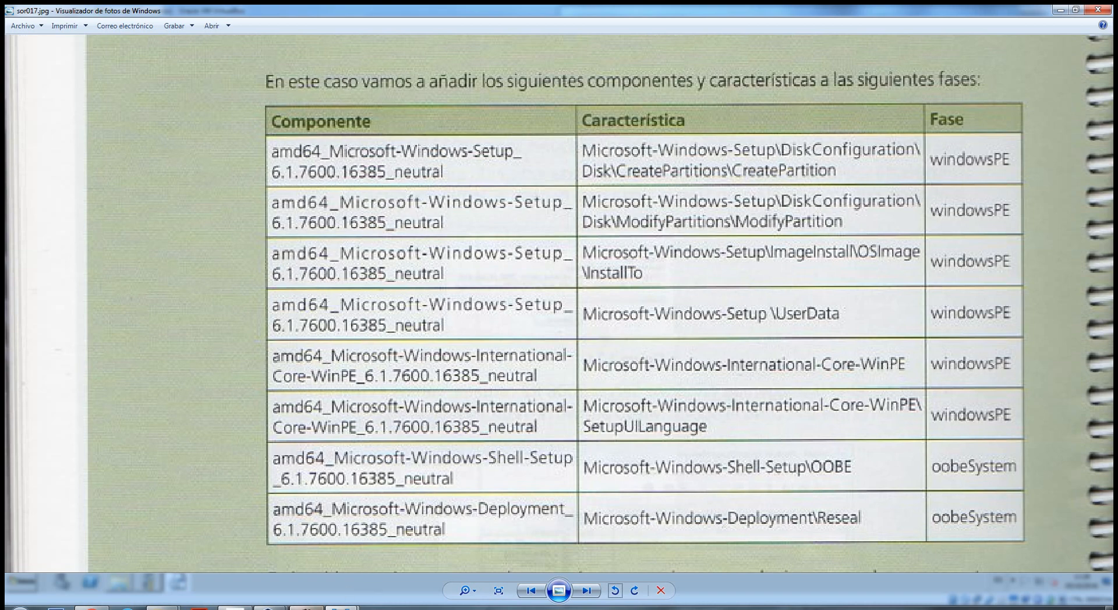
mouse_move(306, 608)
mouse_move(268, 609)
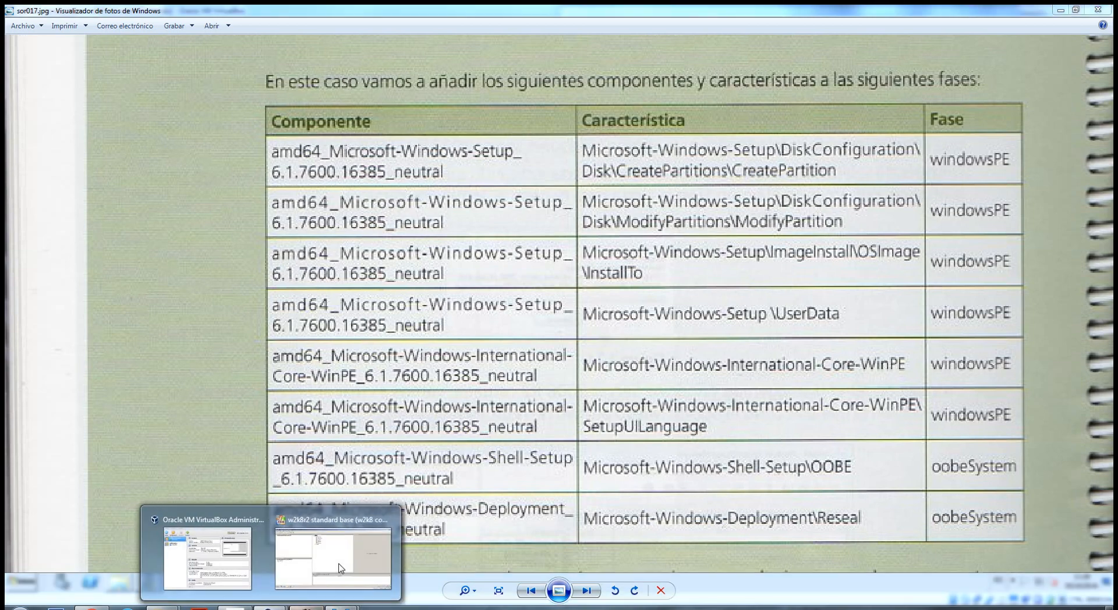
left_click(339, 568)
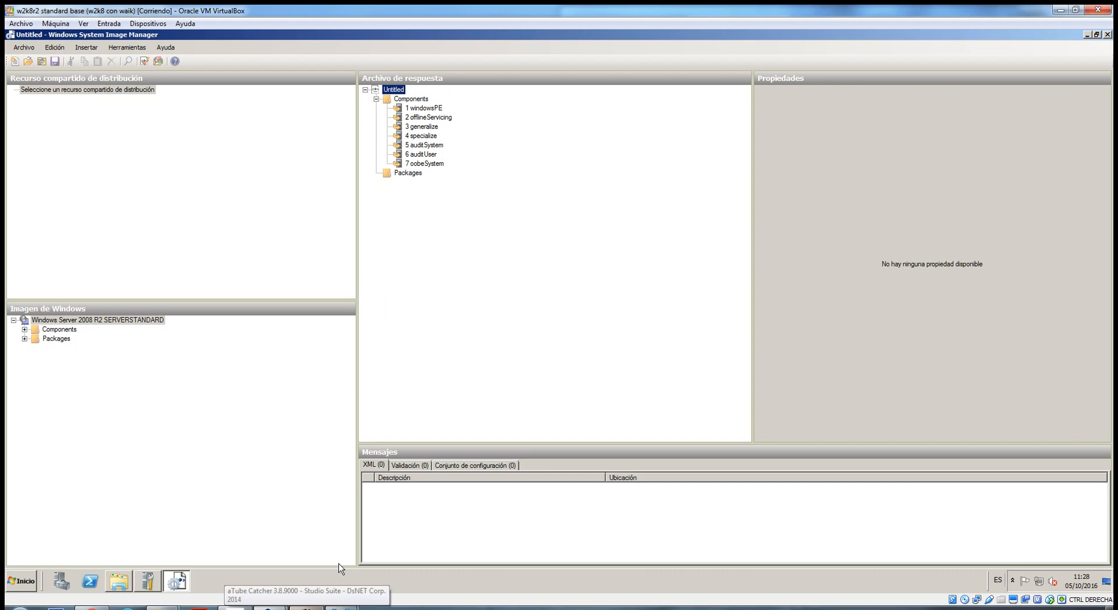
Step: Expand the Windows image's Components and locate and expand amd64_Microsoft-Windows-Setup_6.1.7600.16385_neutral
left_click(48, 328)
left_click(24, 329)
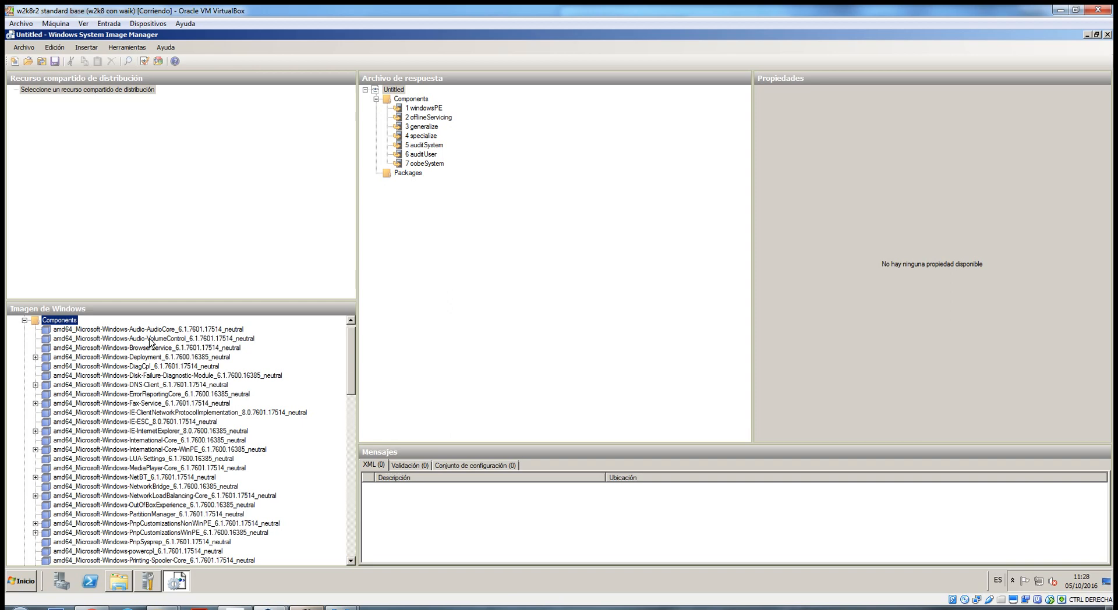
left_click(74, 423)
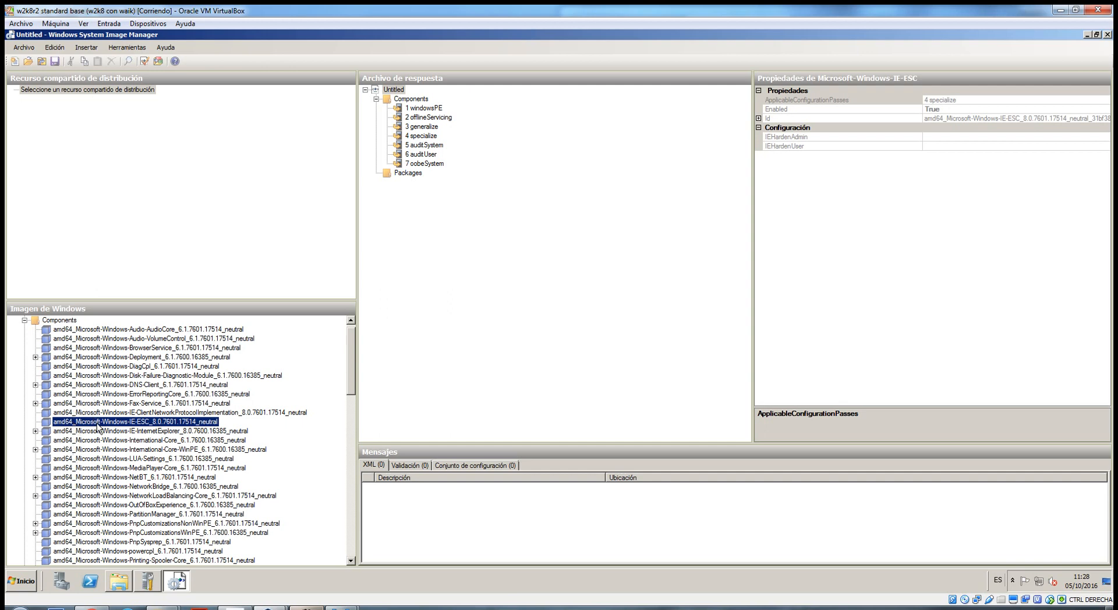
scroll(100, 429, "down", 2)
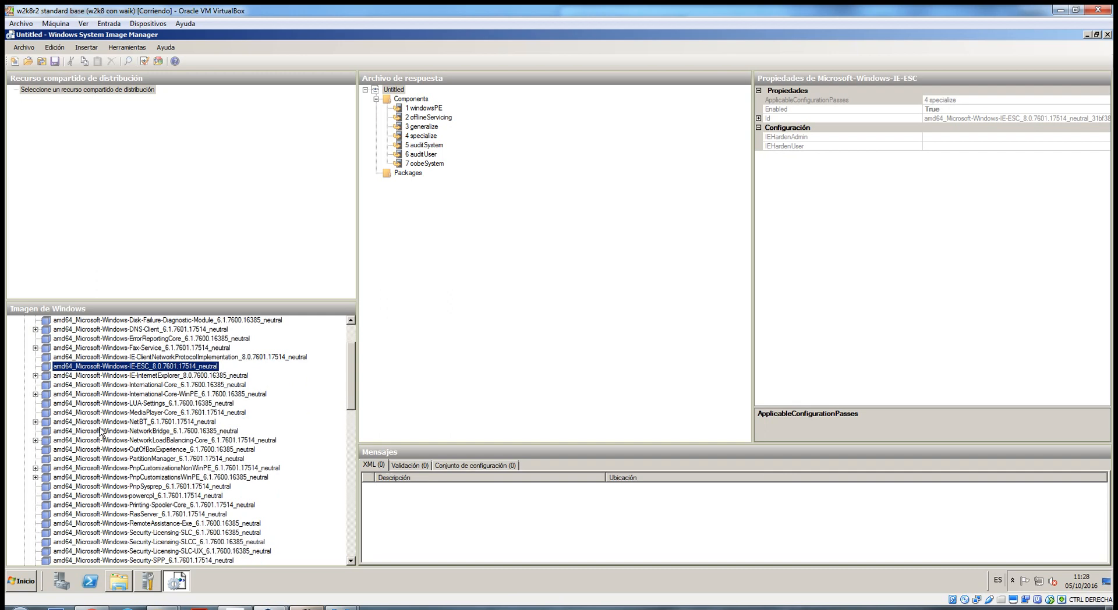
left_click(76, 469)
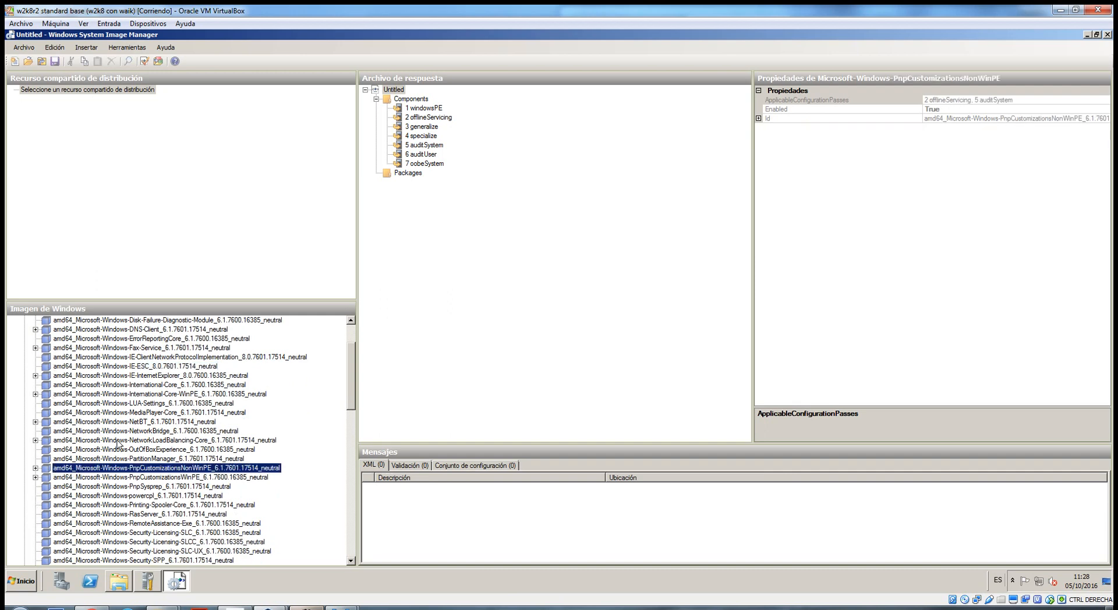
scroll(118, 446, "down", 3)
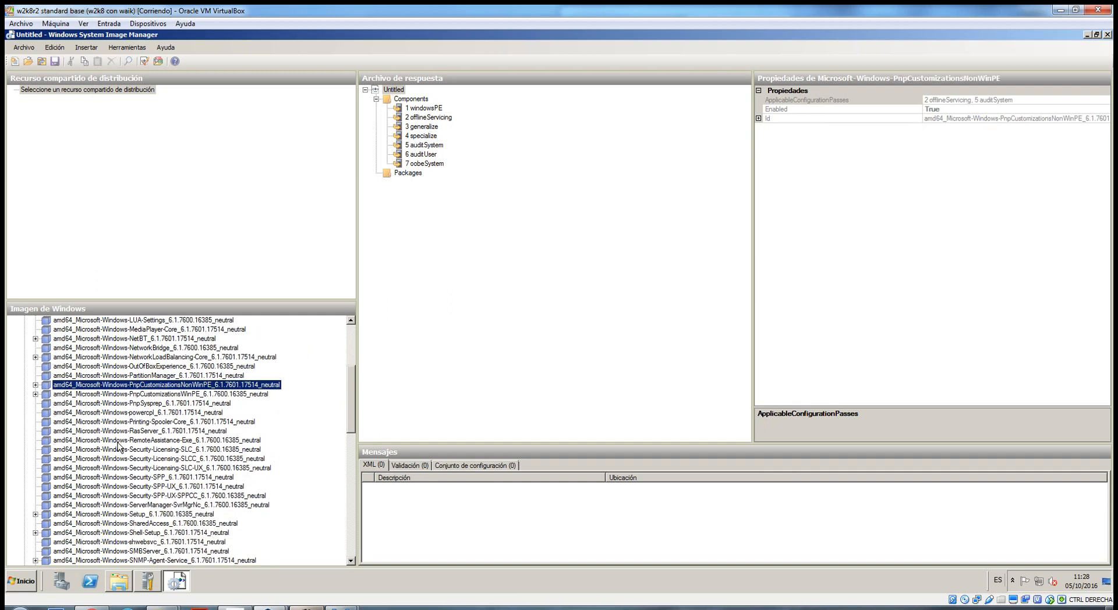
left_click(152, 514)
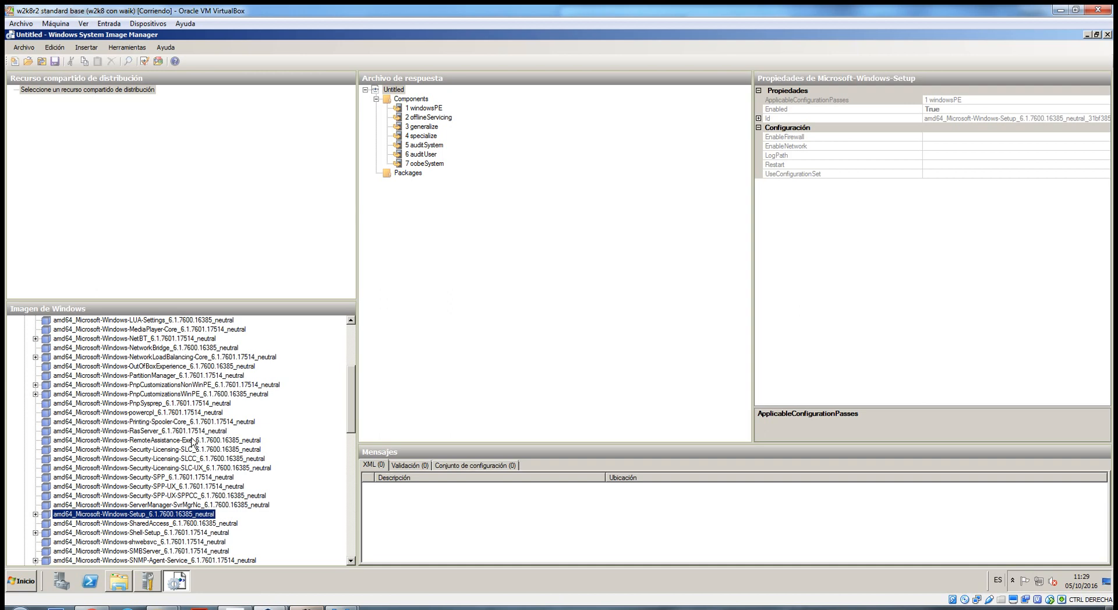
scroll(196, 440, "down", 1)
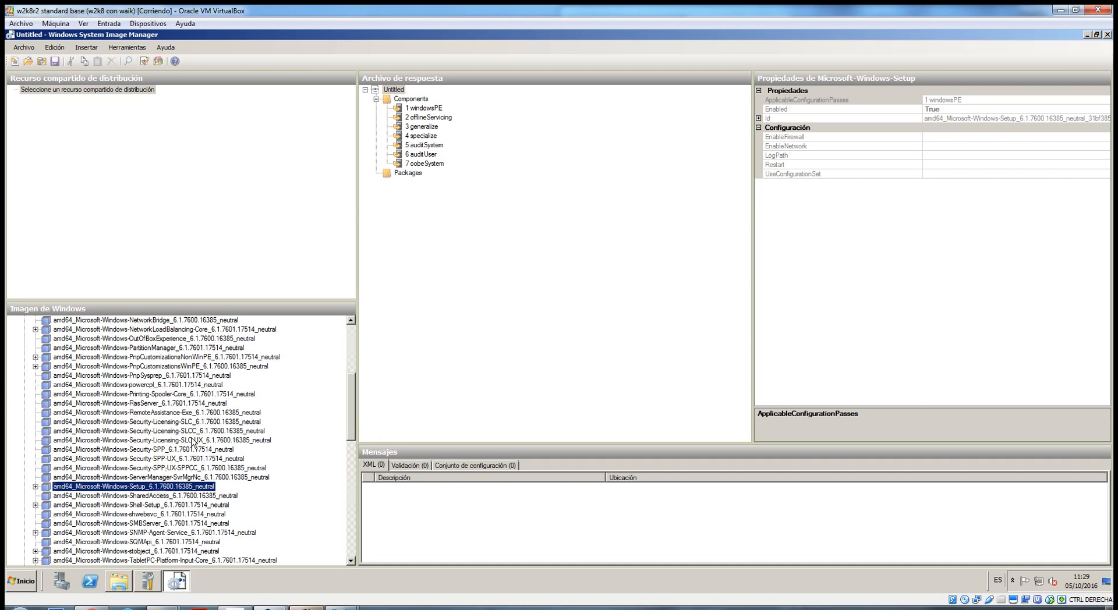
left_click(36, 486)
scroll(145, 454, "down", 2)
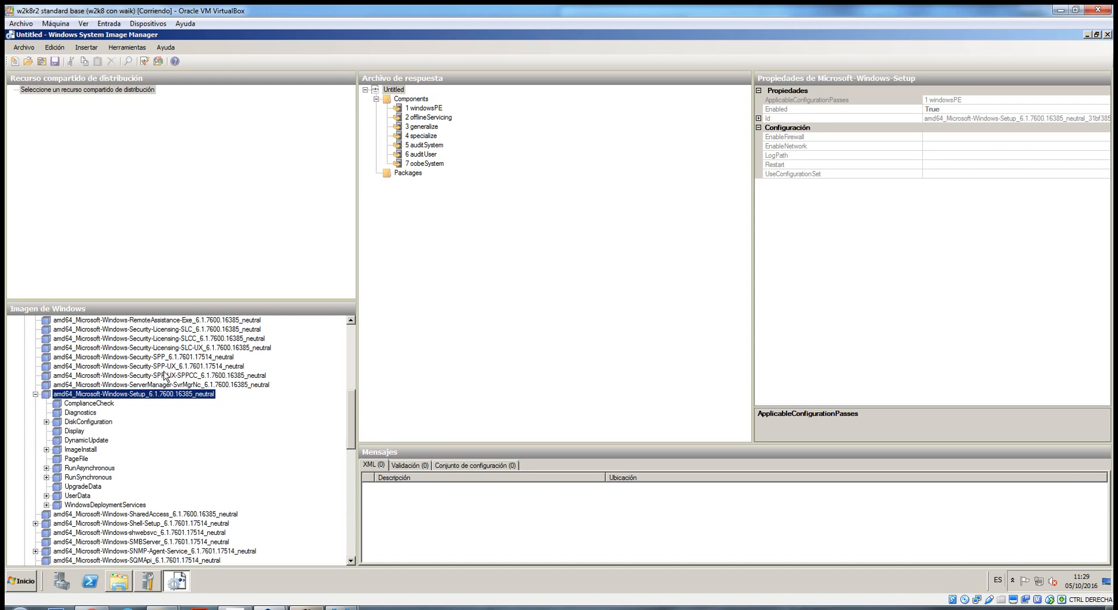
Step: Add the DiskConfiguration setting of Microsoft-Windows-Setup to pass 1 windowsPE, and collapse the component in the image tree
left_click(46, 423)
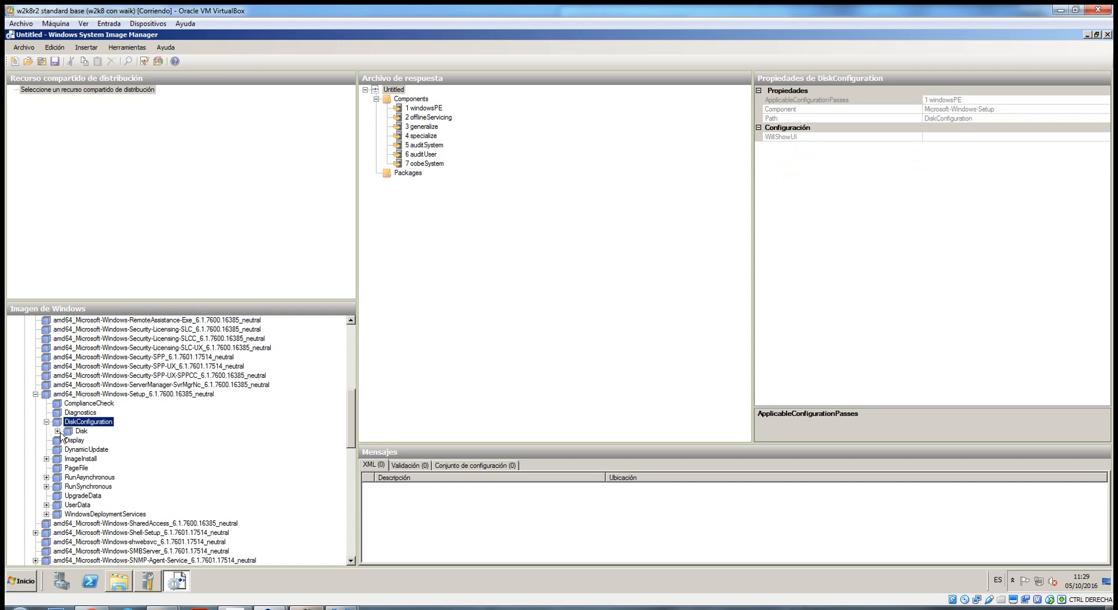
left_click(57, 431)
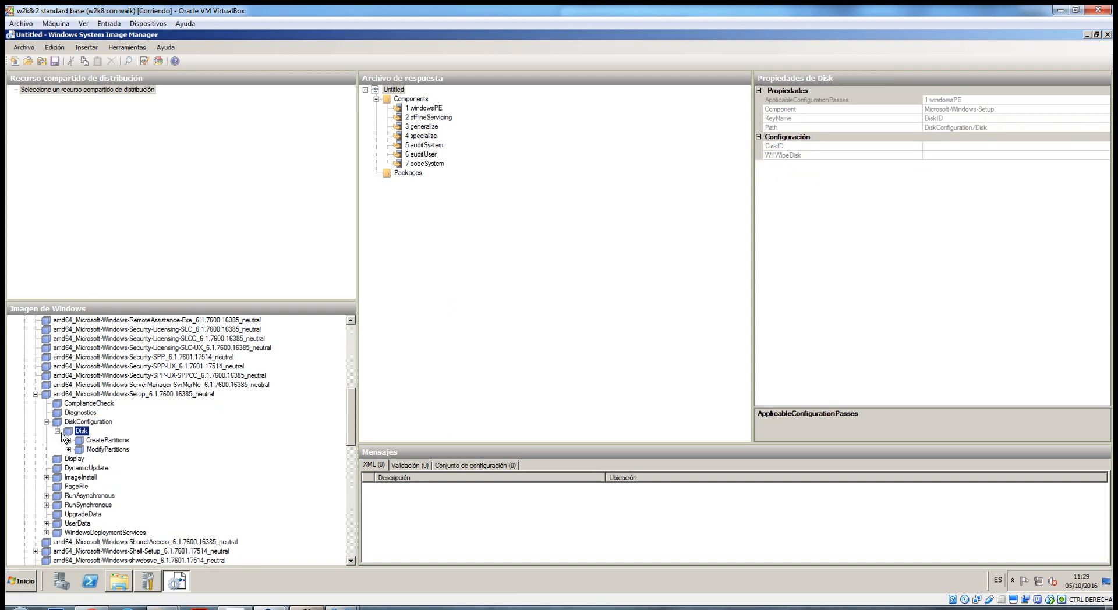
right_click(71, 422)
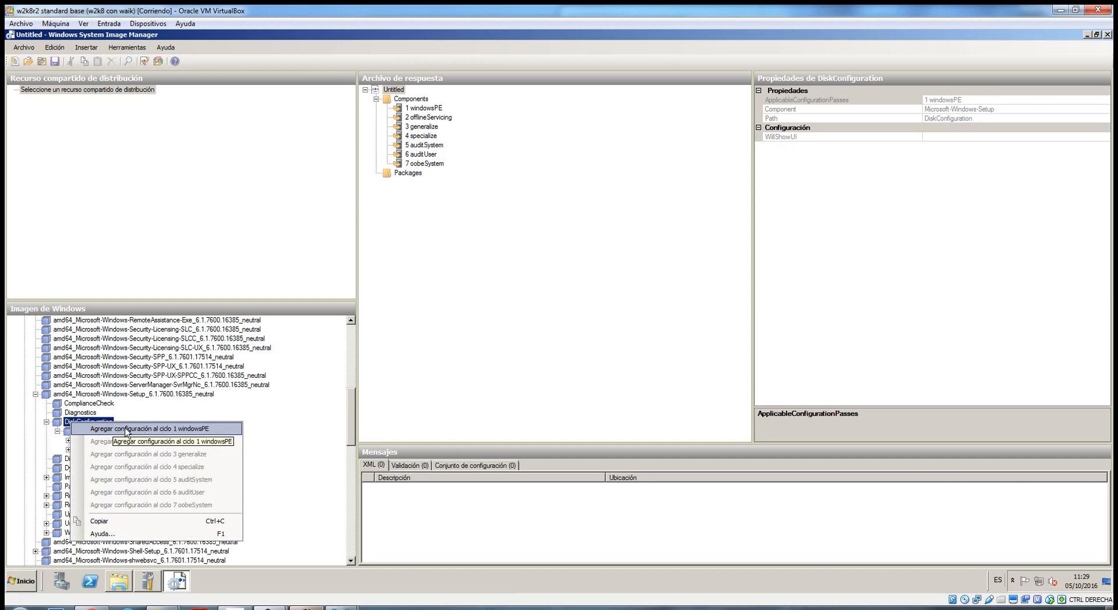
left_click(200, 429)
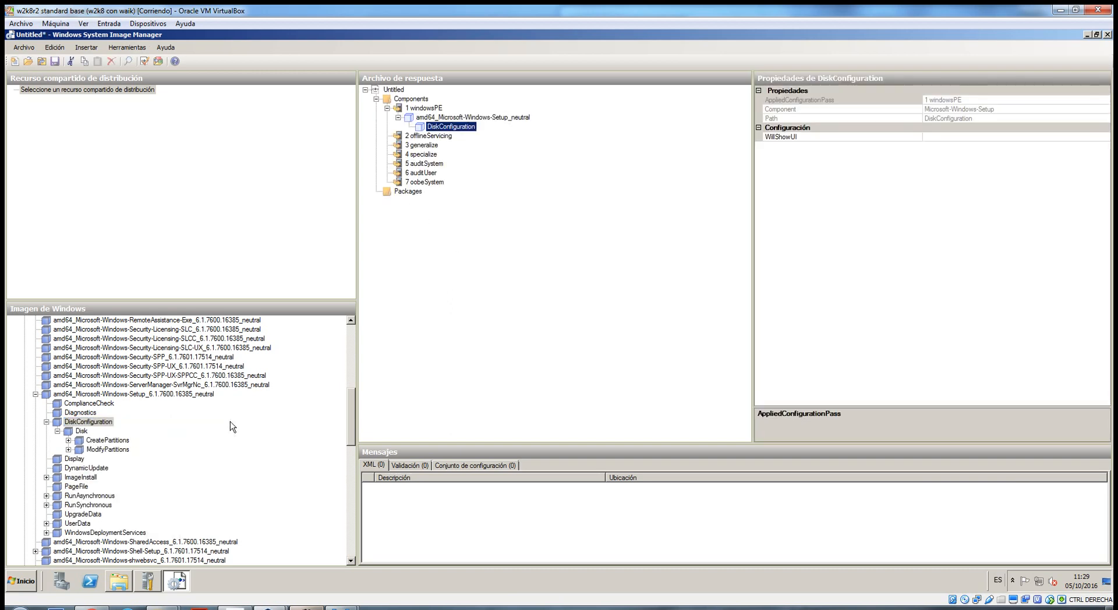
left_click(46, 421)
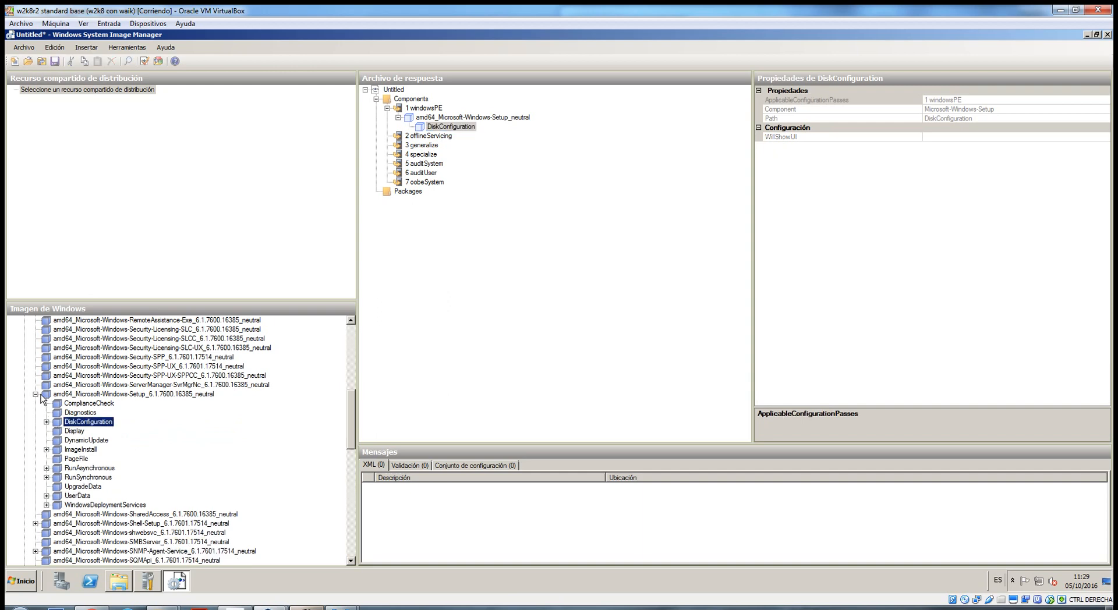
left_click(35, 394)
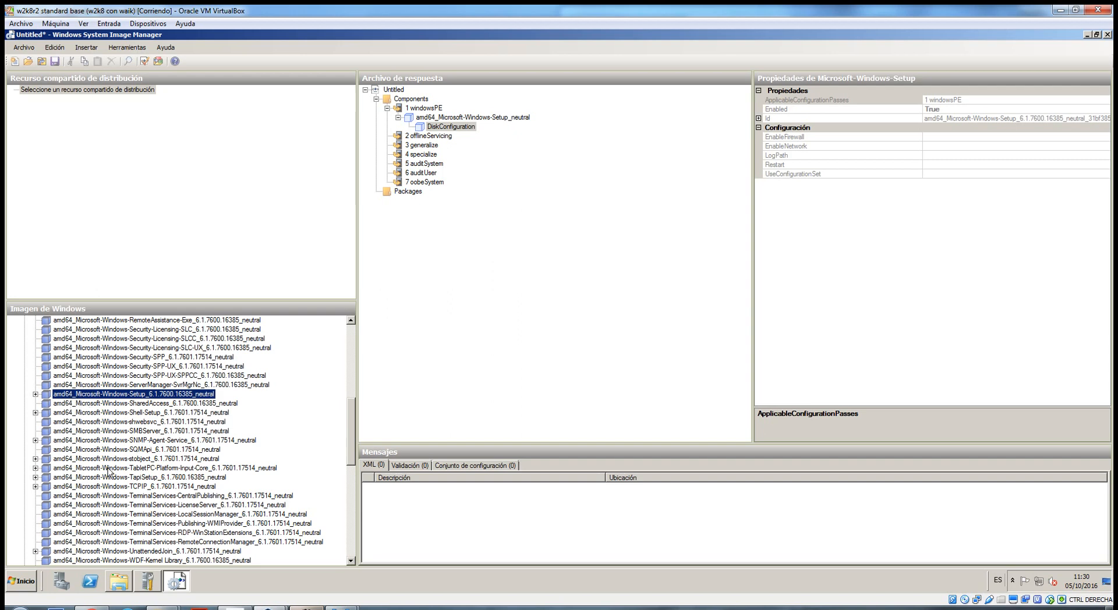
Step: Add the amd64_Microsoft-Windows-International-Core-WinPE_6.1.7600.16385_neutral component to pass 1 windowsPE of the answer file
left_click(138, 378)
scroll(138, 378, "up", 7)
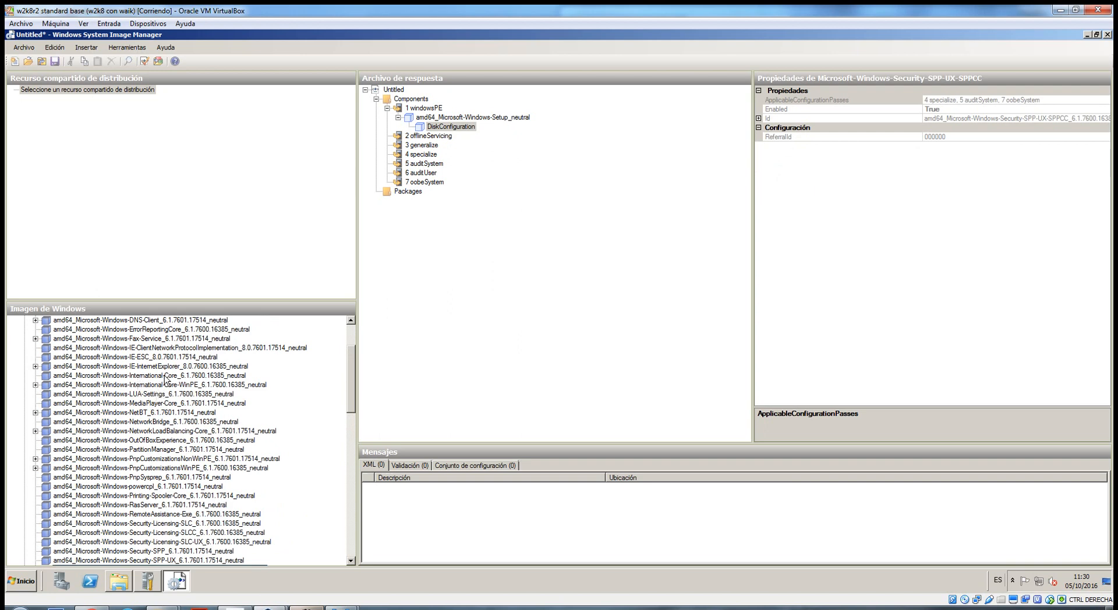
left_click(165, 385)
left_click(36, 384)
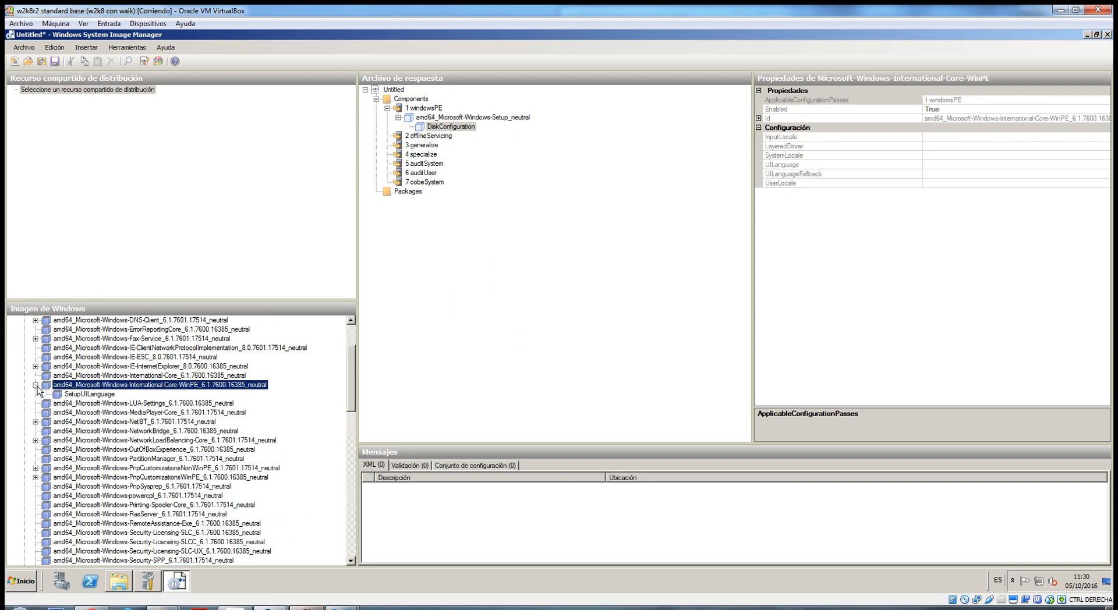
left_click(36, 385)
right_click(83, 389)
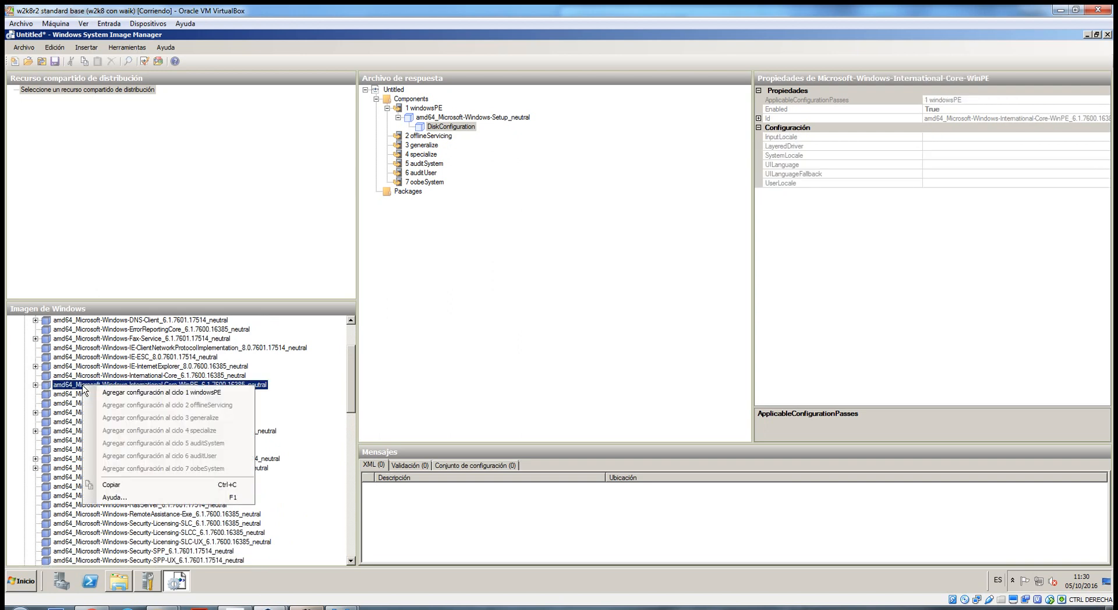
left_click(116, 395)
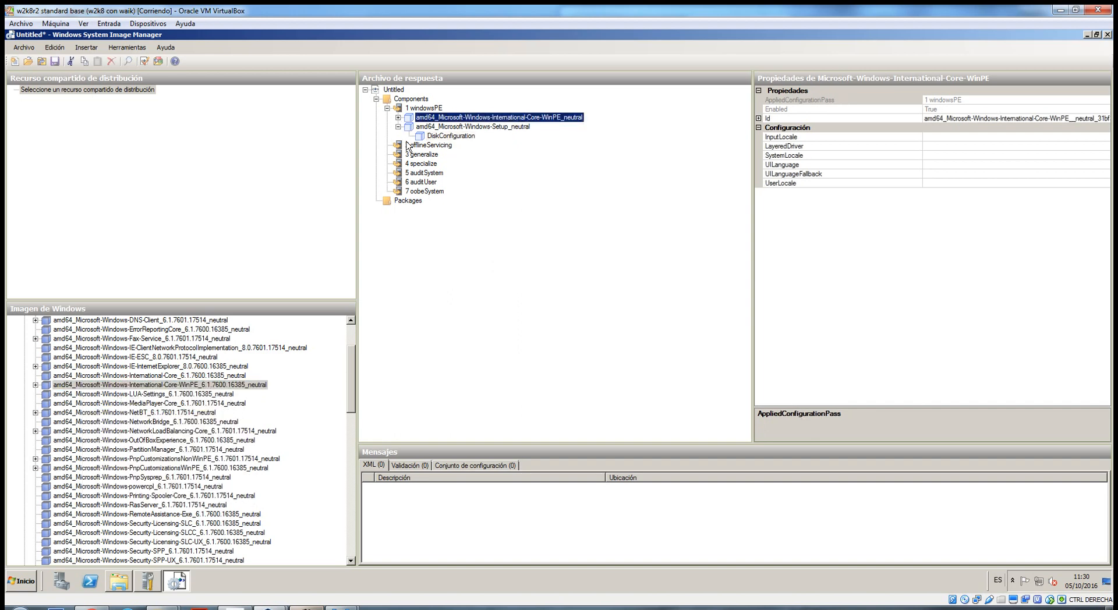
left_click(397, 108)
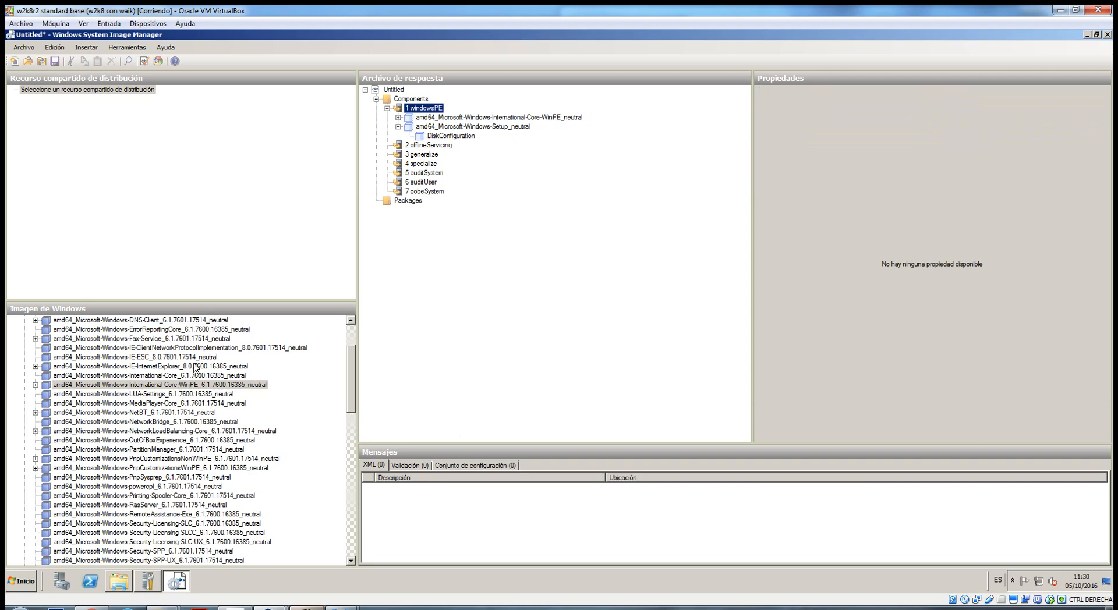
Step: Add the OOBE setting of amd64_Microsoft-Windows-Shell-Setup_6.1.7601.17514_neutral to pass 7 oobeSystem, and collapse the component
left_click(180, 404)
scroll(182, 409, "down", 3)
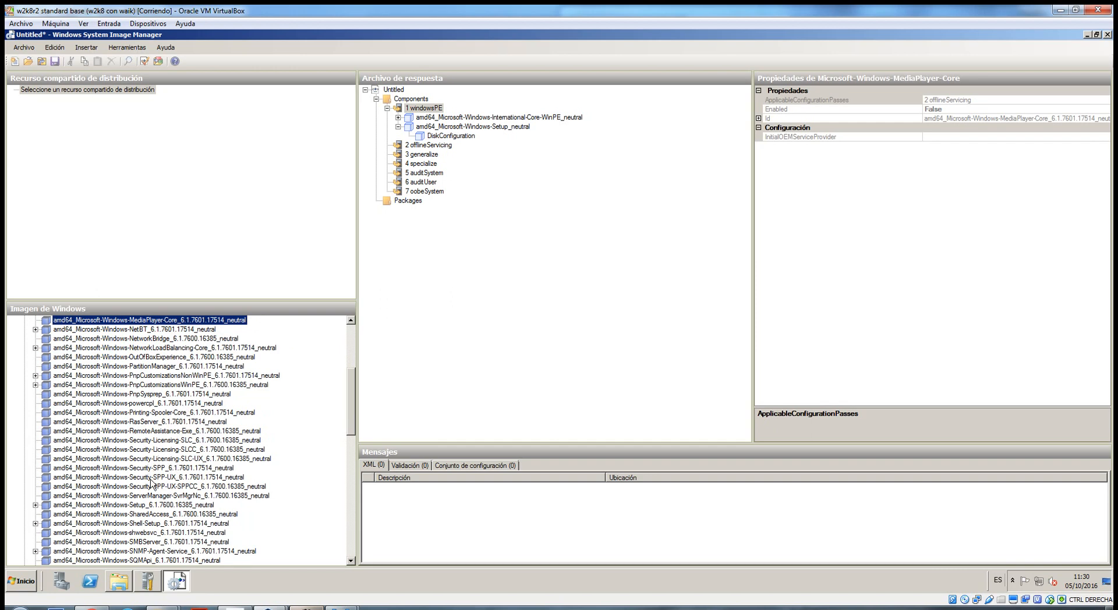
left_click(163, 524)
left_click(35, 523)
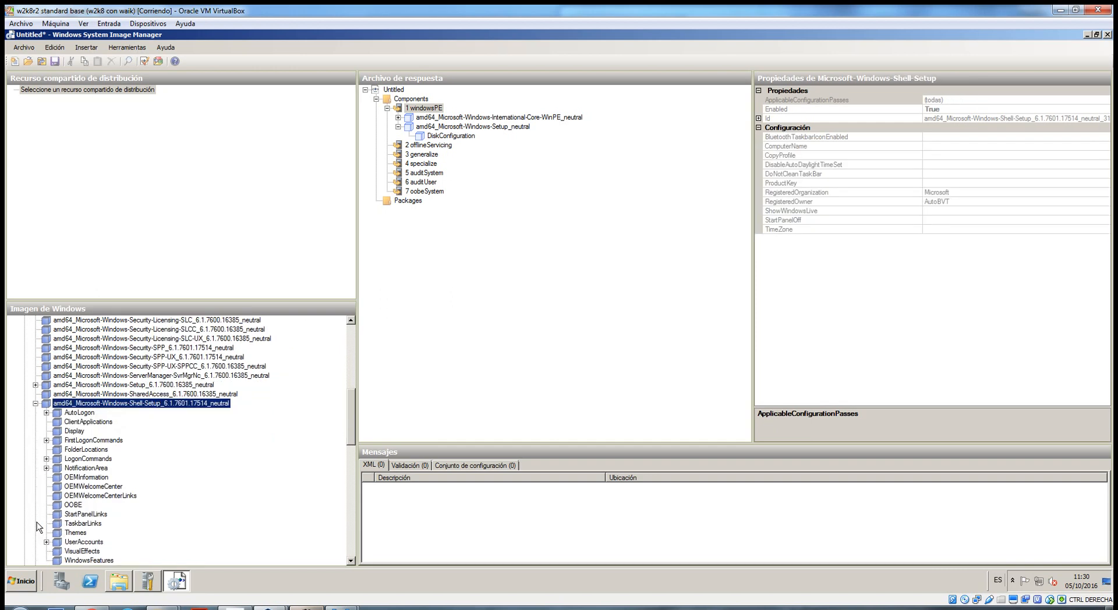
scroll(162, 481, "down", 2)
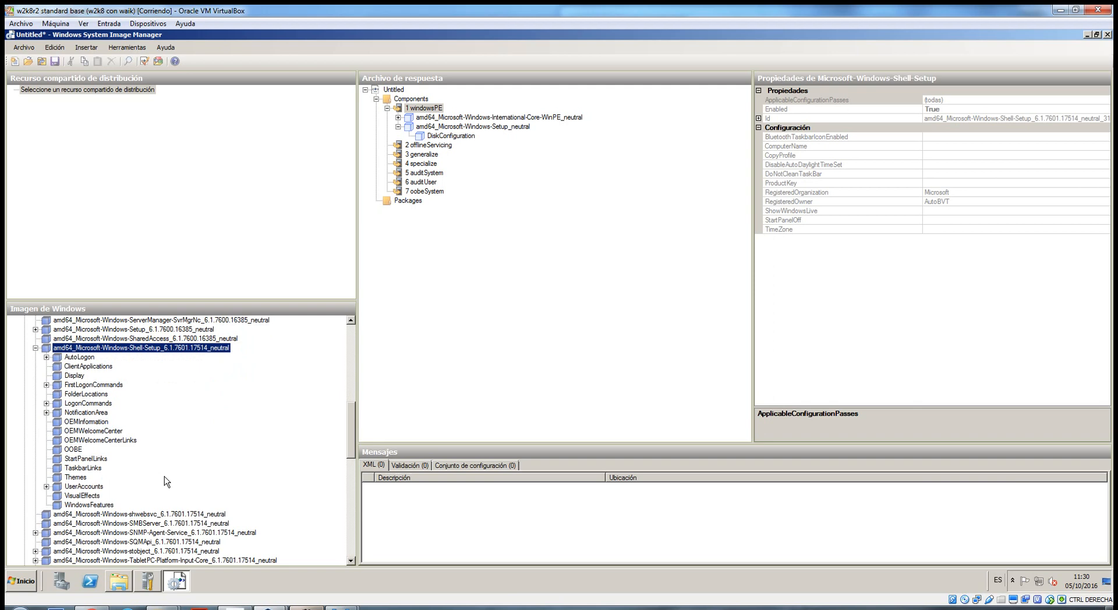
left_click(75, 450)
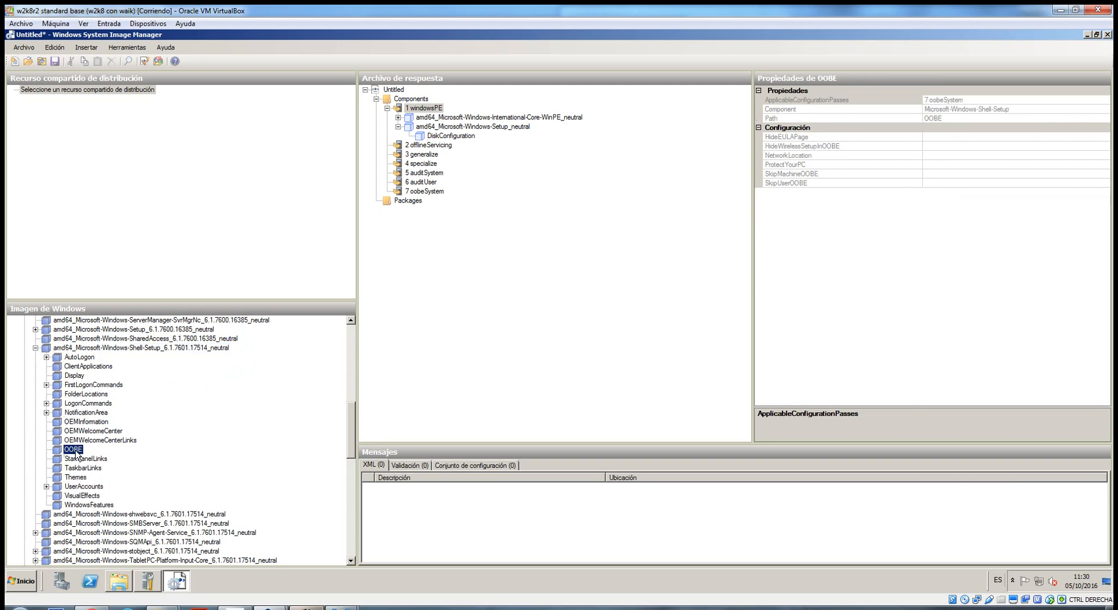
right_click(76, 453)
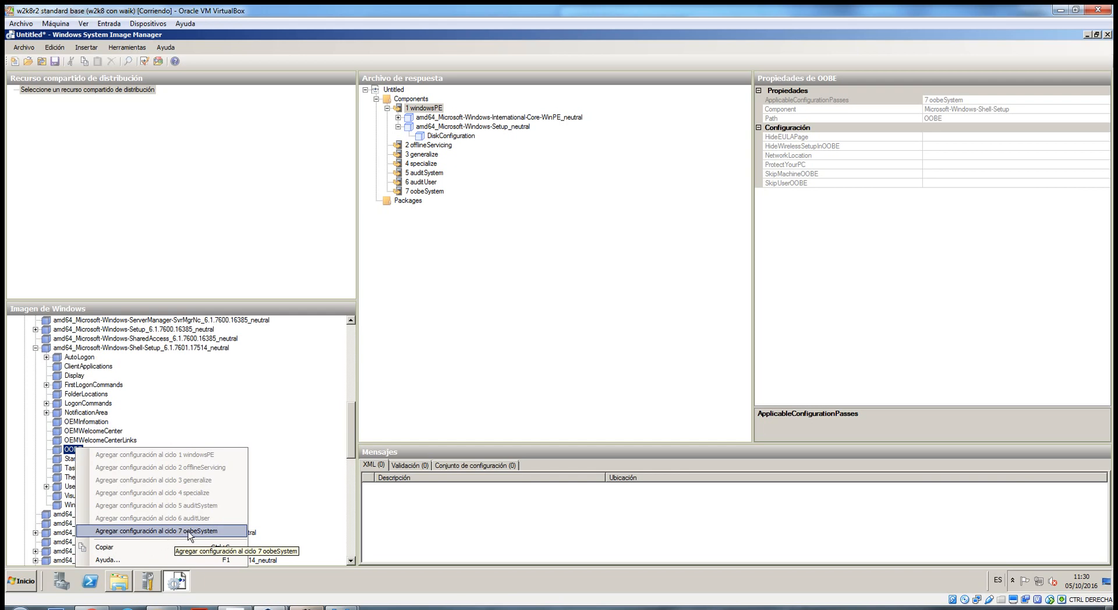
left_click(190, 531)
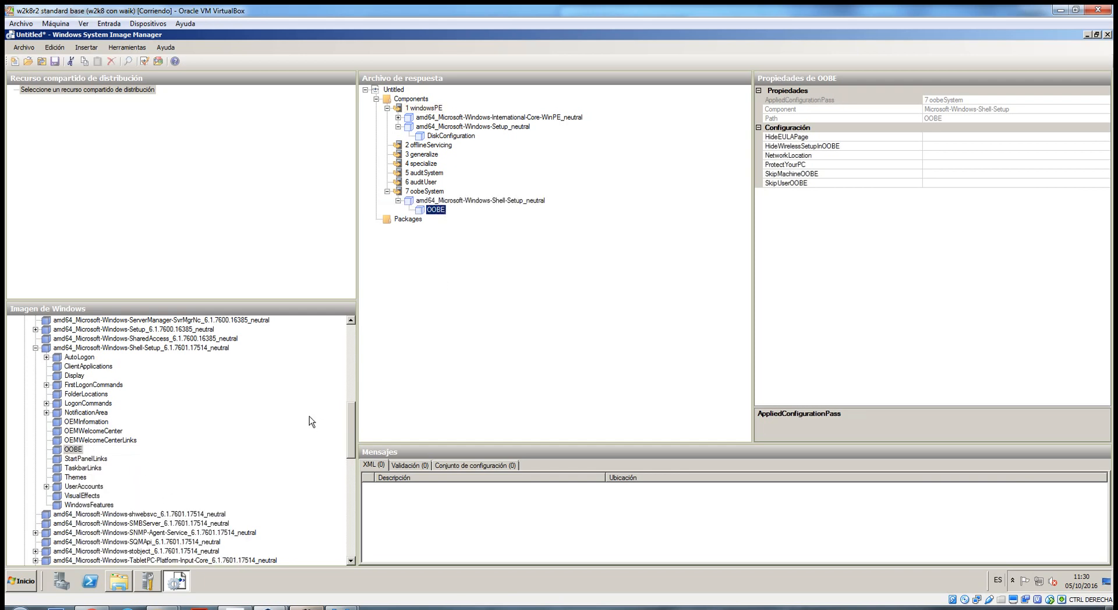
left_click(36, 347)
Step: Locate and expand amd64_Microsoft-Windows-Deployment_6.1.7600.16385_neutral in the Windows image's Components
left_click(150, 329)
scroll(169, 424, "up", 3)
scroll(168, 423, "up", 9)
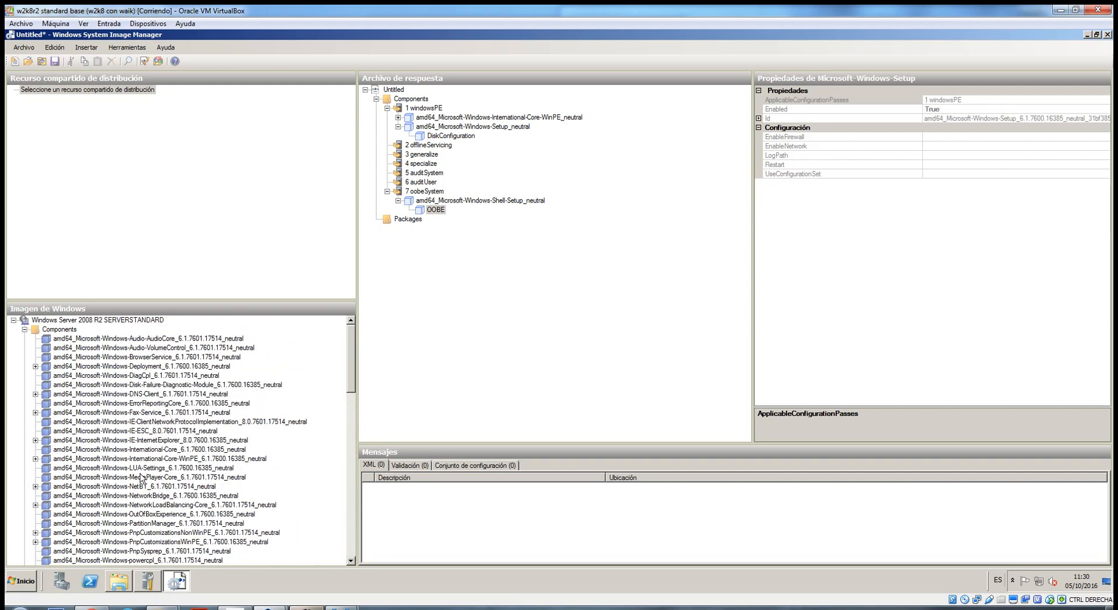
left_click(150, 366)
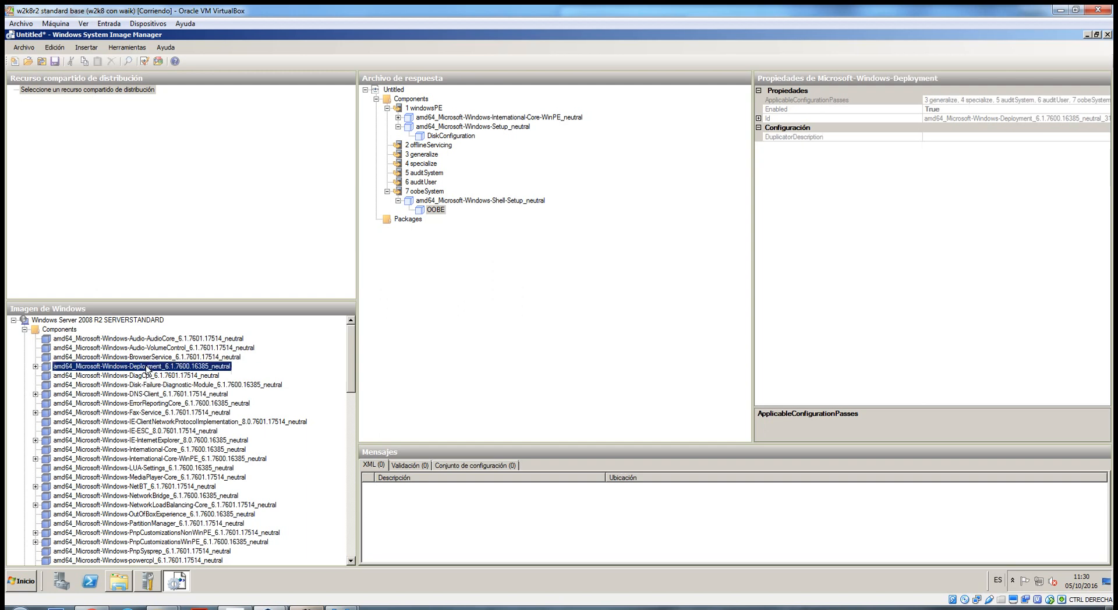
left_click(35, 366)
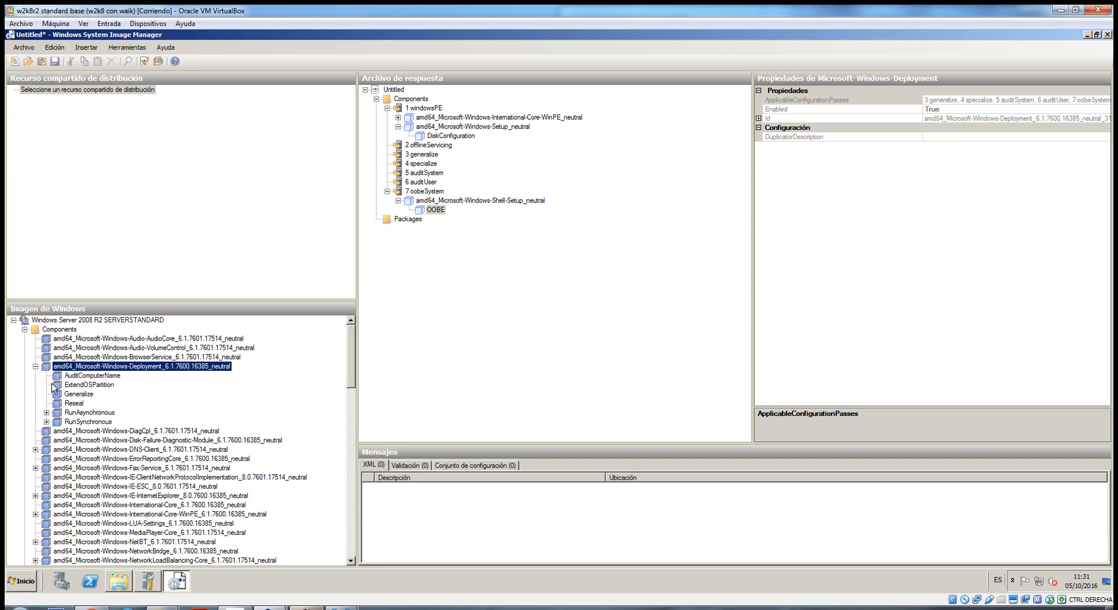
Step: Check Reseal against the component table in sor017.jpg and add that Microsoft-Windows-Deployment setting to pass 7 oobeSystem
left_click(70, 404)
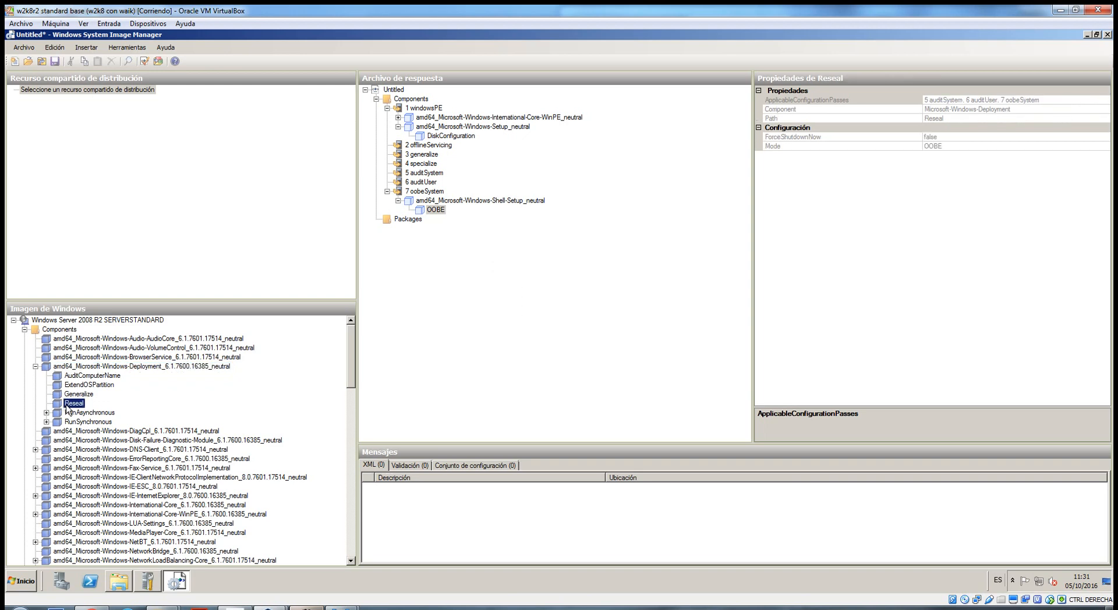
right_click(69, 405)
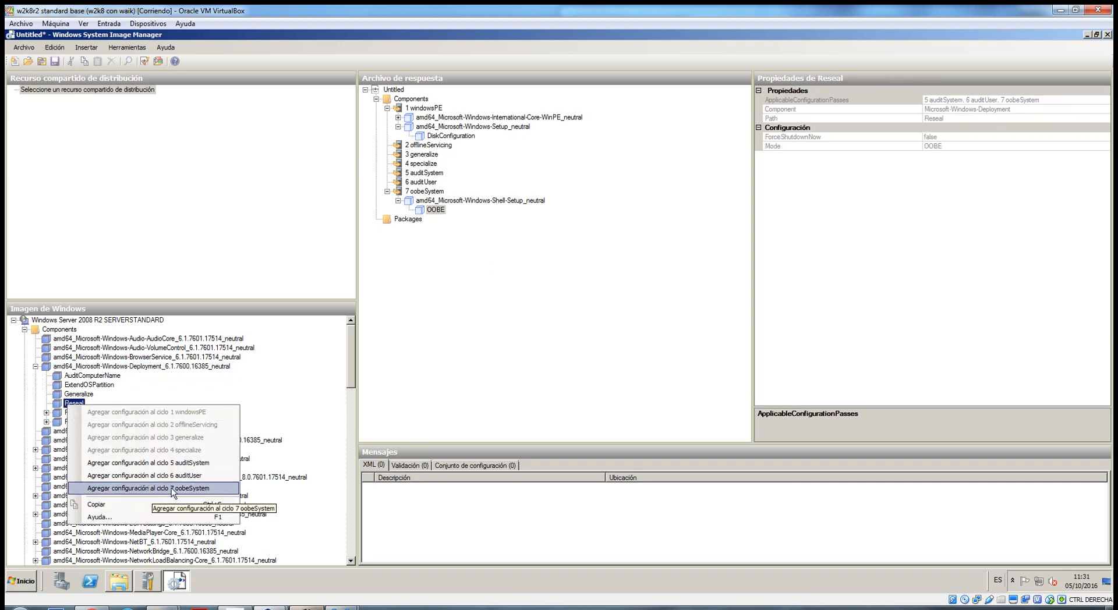
left_click(340, 608)
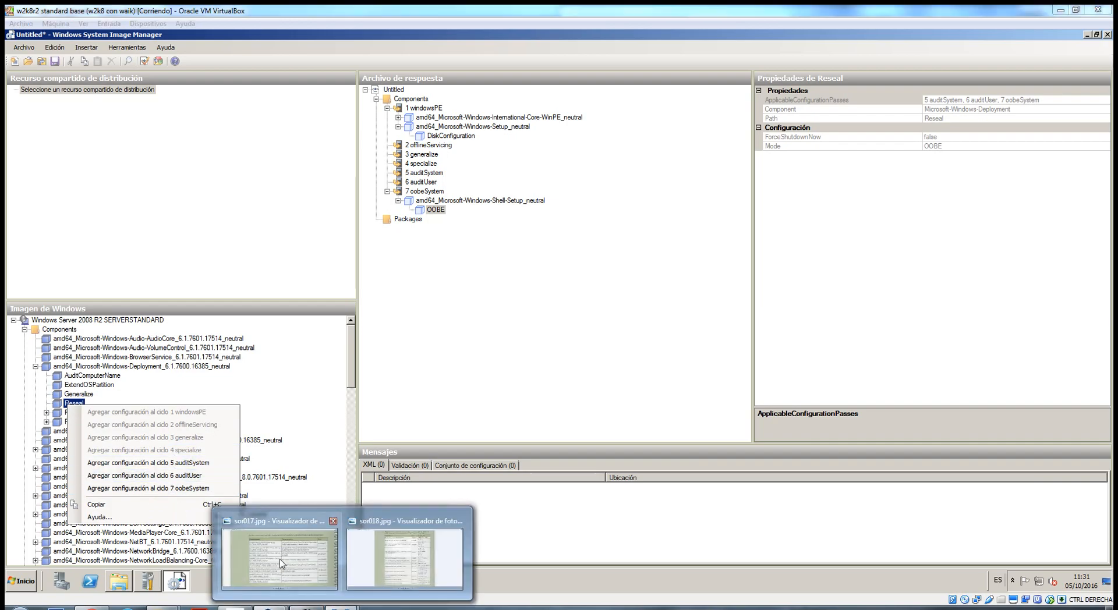
left_click(280, 563)
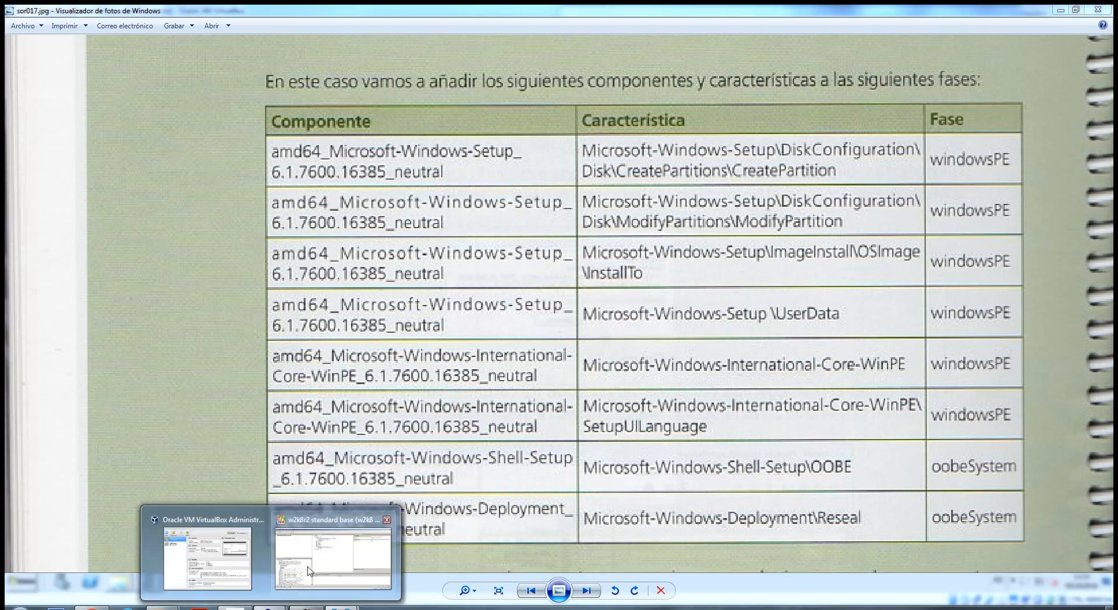
left_click(287, 562)
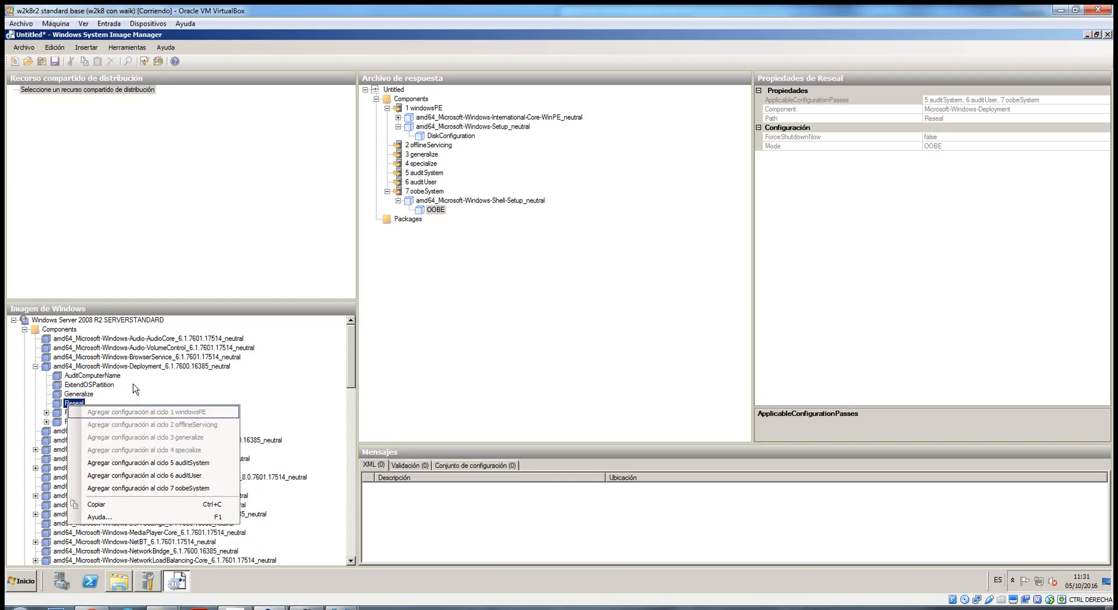
left_click(155, 488)
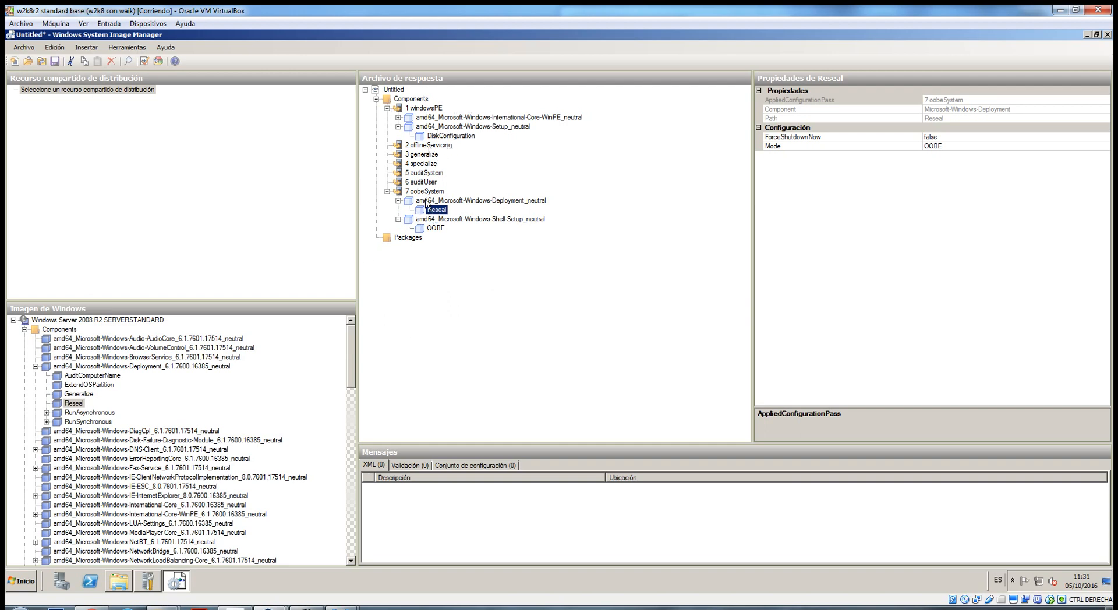
Step: Consult the table of component configuration values in sor018.jpg and return to the virtual machine
mouse_move(341, 607)
left_click(405, 556)
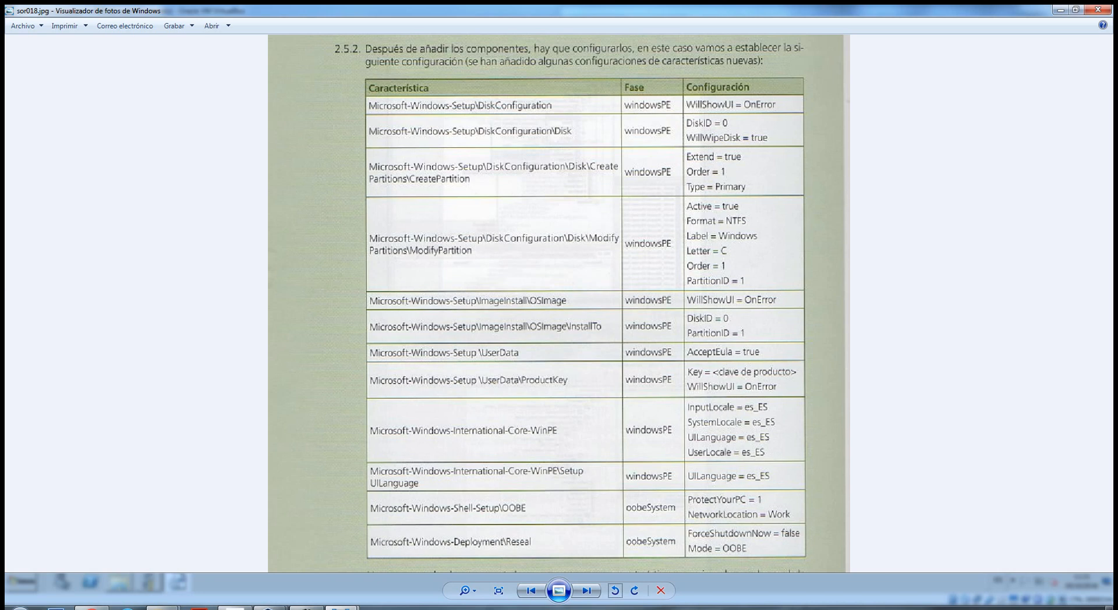
left_click(269, 609)
left_click(328, 545)
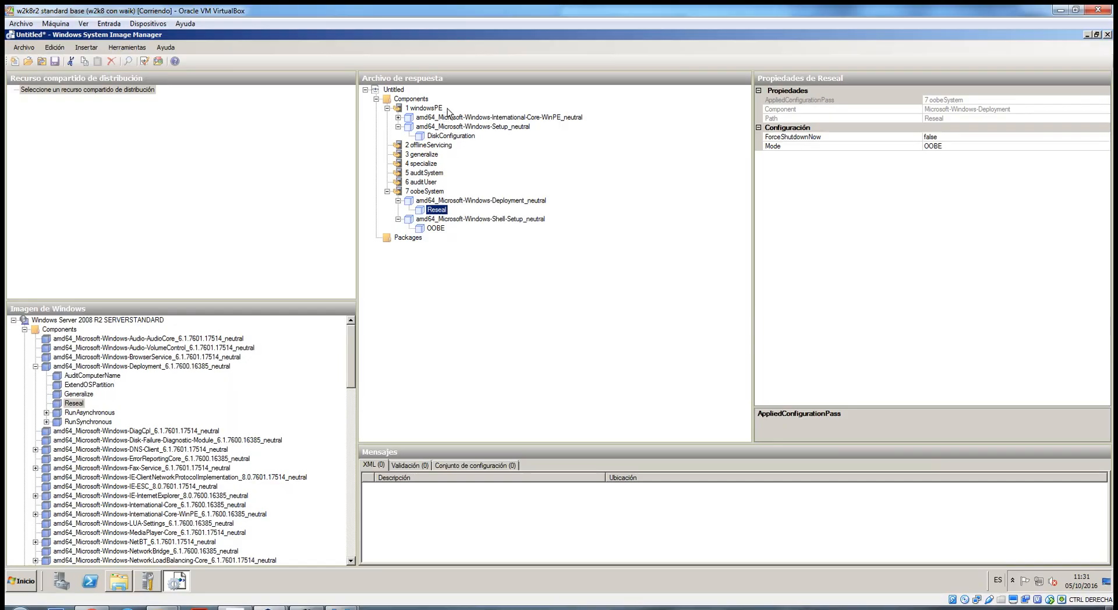
Step: Set InputLocale and SystemLocale to es-ES for amd64_Microsoft-Windows-International-Core-WinPE_neutral in pass 1 windowsPE
left_click(517, 119)
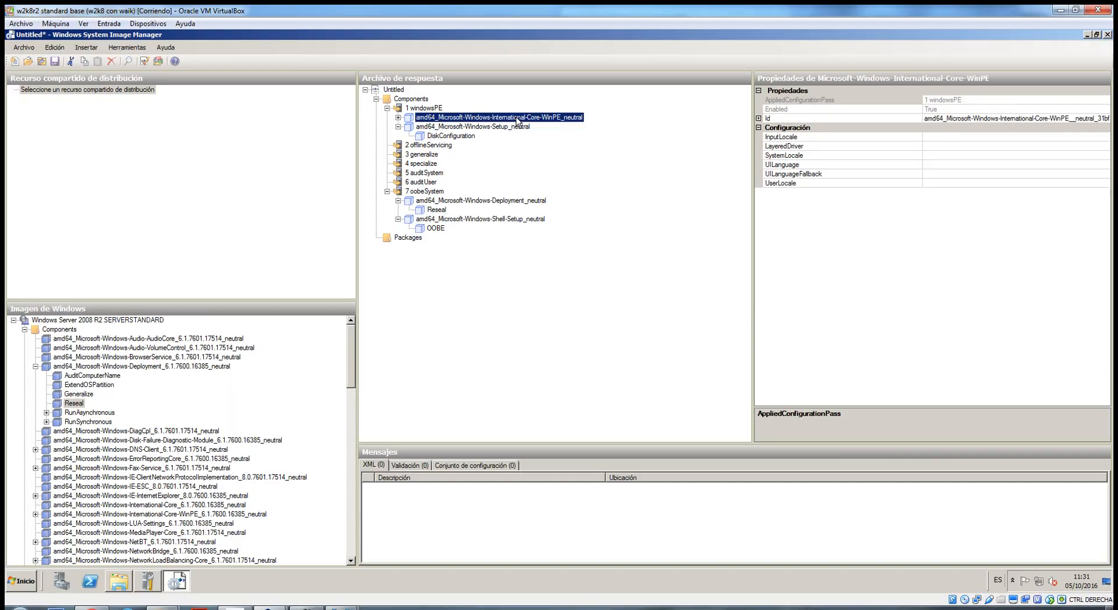
left_click(398, 117)
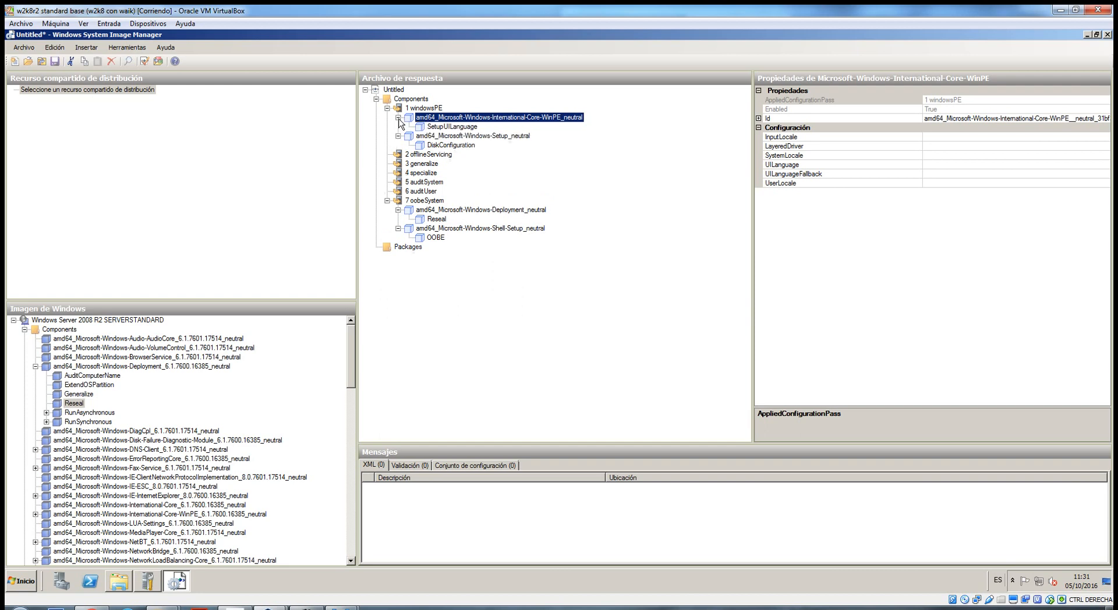
left_click(460, 128)
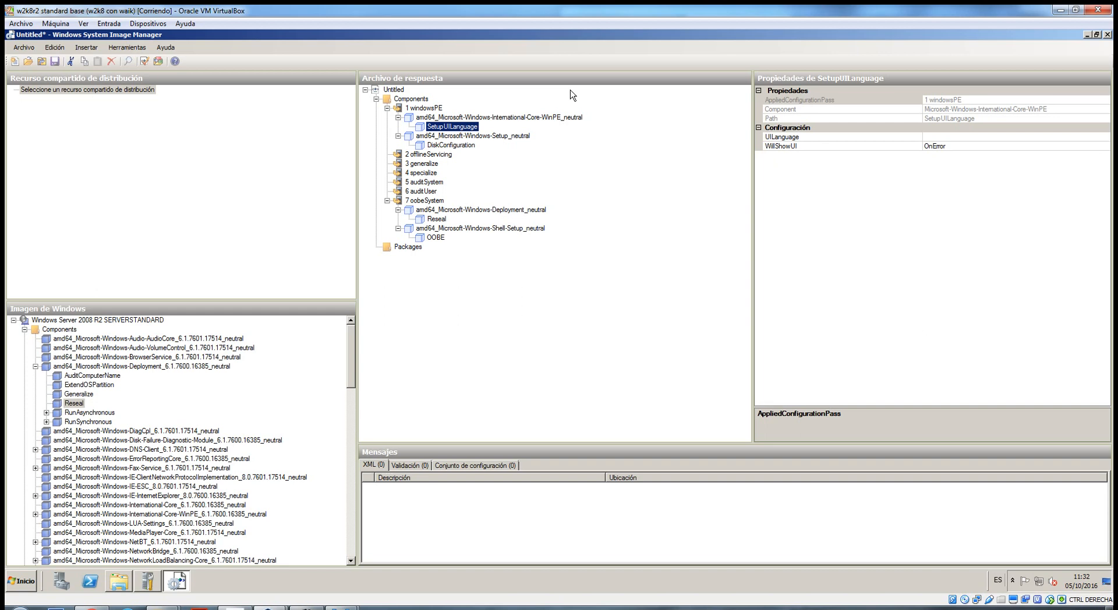
left_click(472, 115)
left_click(954, 137)
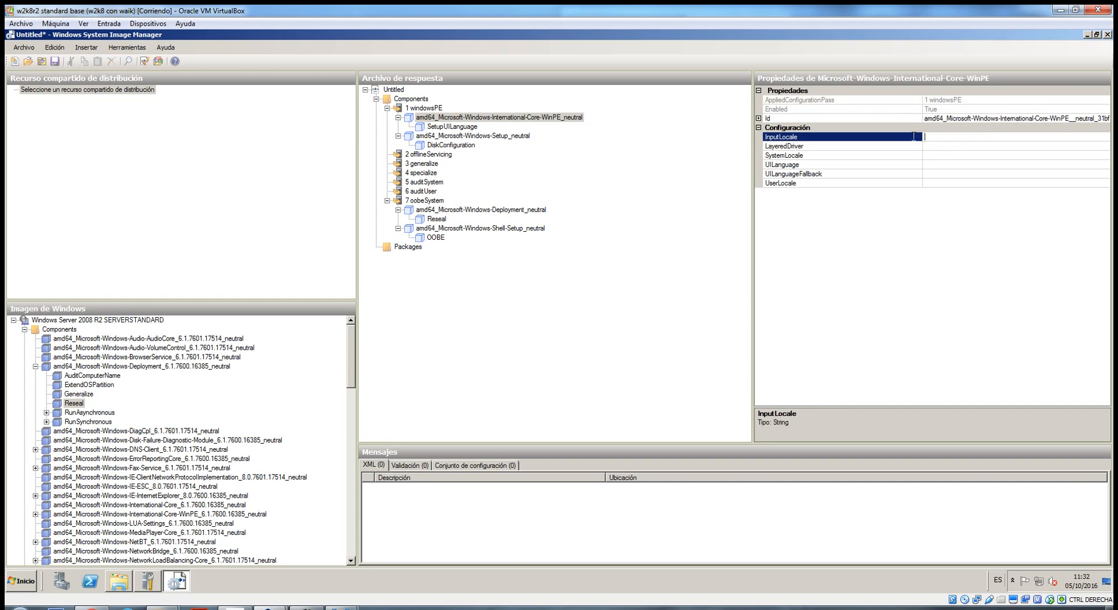
type("es-ES")
key("Return")
key("Down")
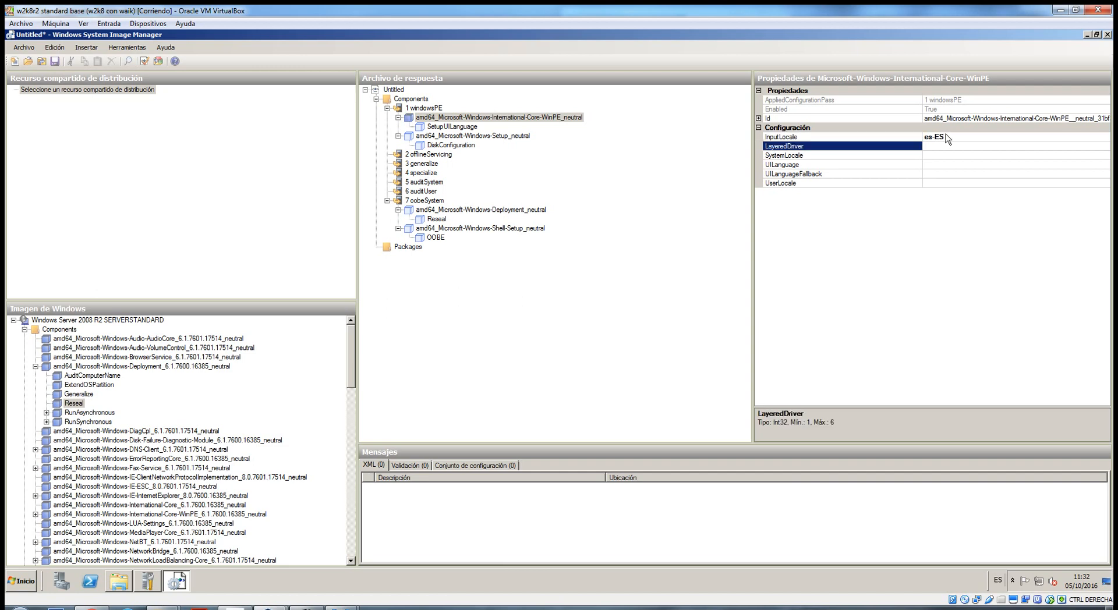
key("Down")
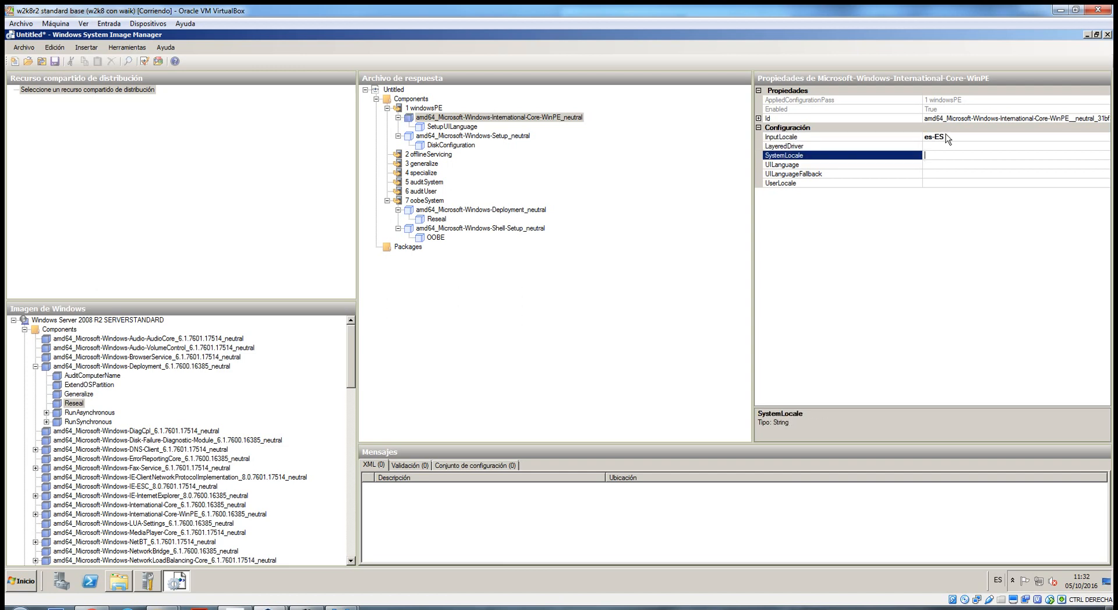
type("es-ES")
key("Return")
Step: Set UILanguage and UserLocale of the International-Core-WinPE component to es-ES
key("Down")
key("Down")
key("Up")
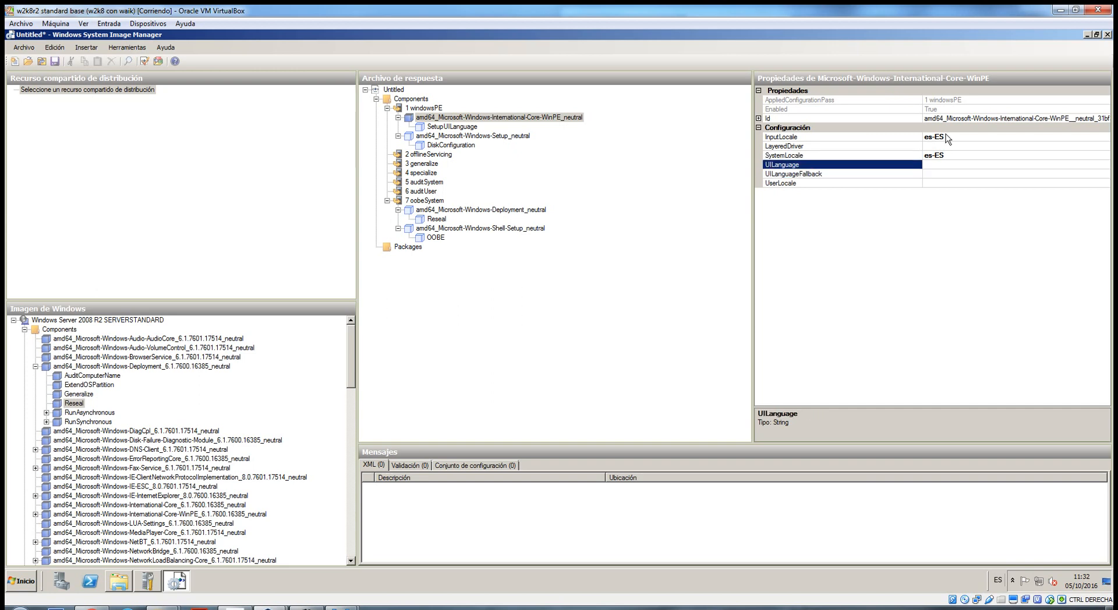
type("es-ESS")
key("Return")
key("ctrl+c")
left_click(926, 165)
key("Return")
key("Down")
key("Down")
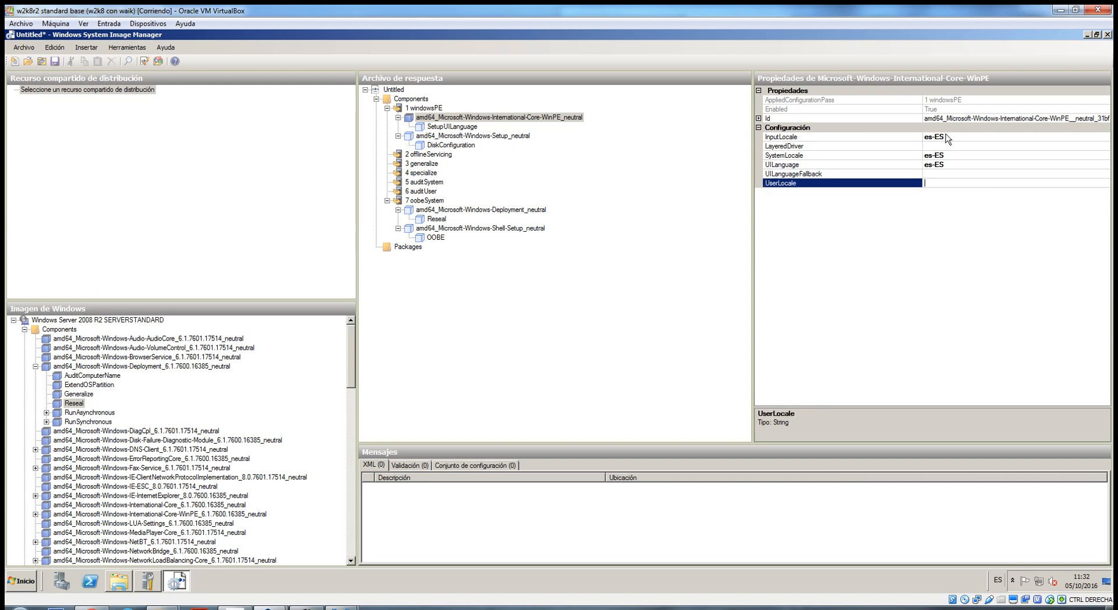
key("ctrl+v")
key("Return")
Step: Set UILanguage to es-ES in the SetupUILanguage setting of the International-Core-WinPE component
left_click(452, 127)
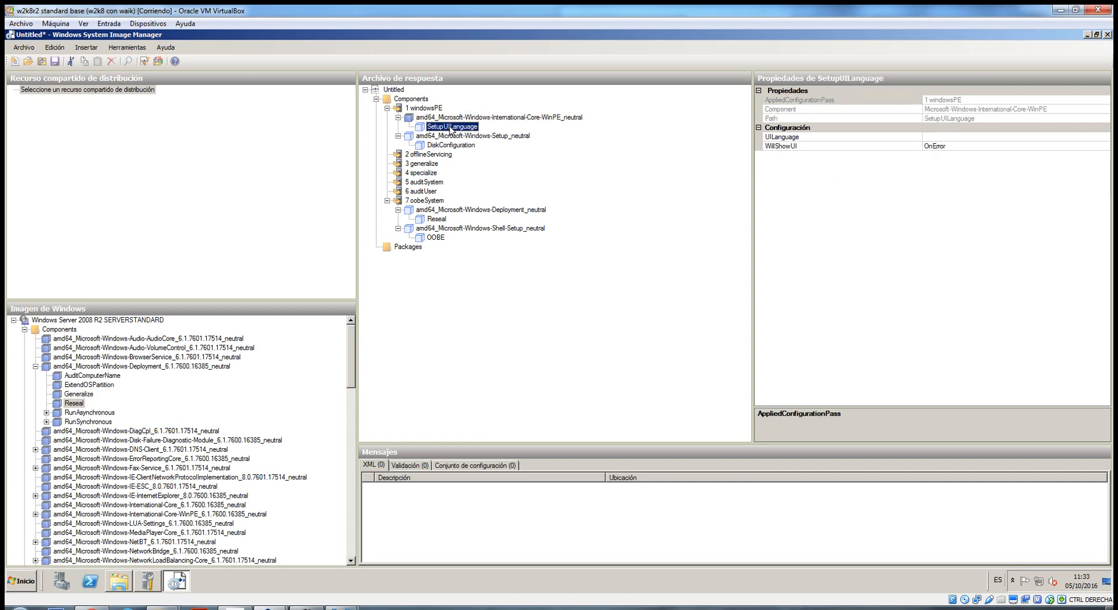
left_click(966, 140)
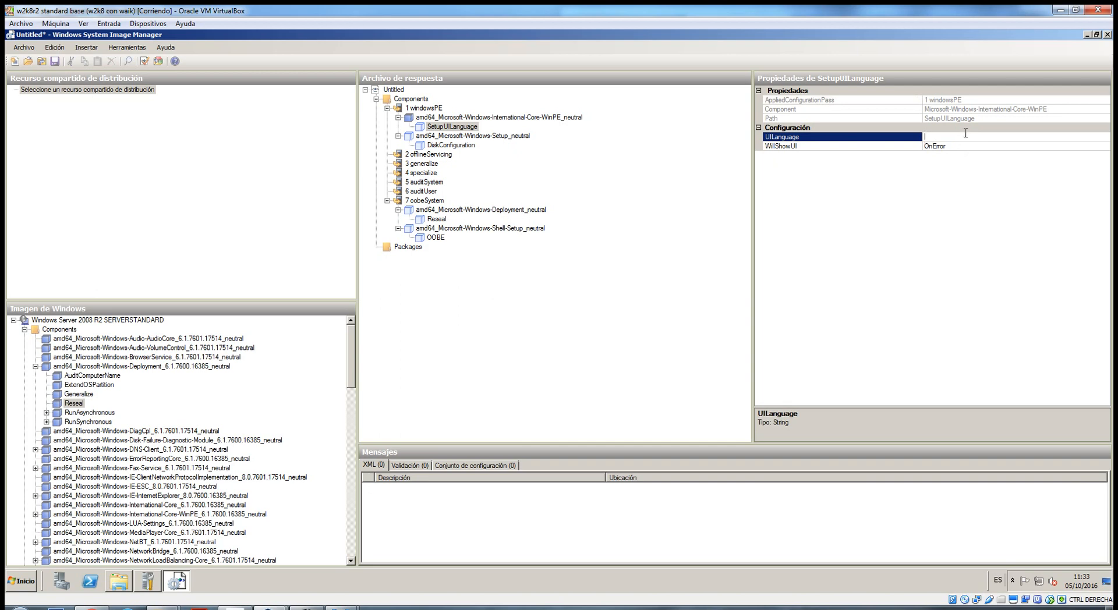
type("es-ES")
left_click(840, 148)
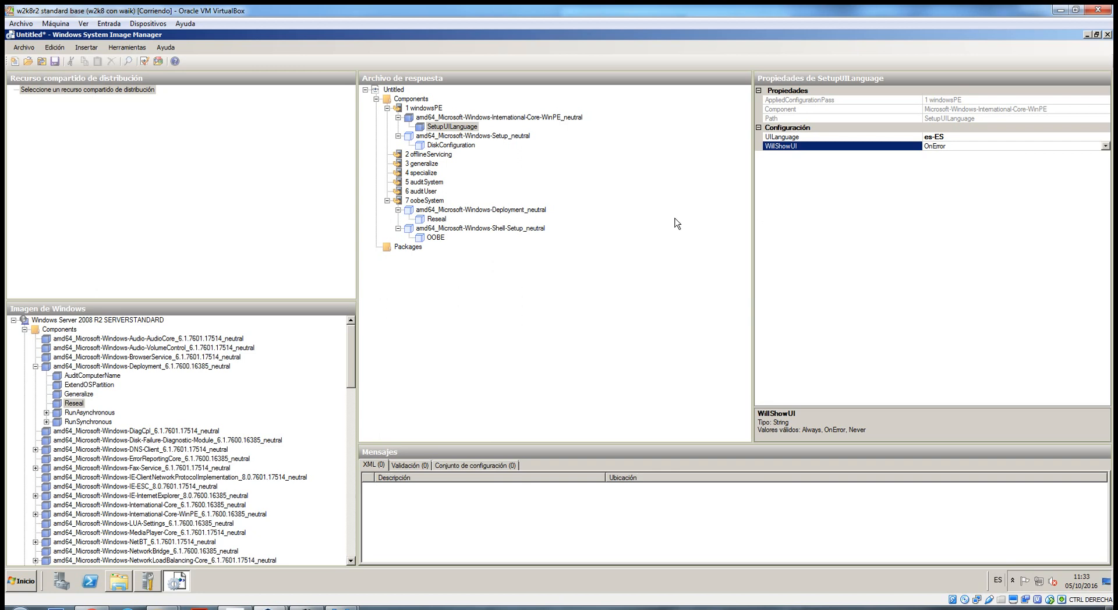
Step: Examine the properties of amd64_Microsoft-Windows-Setup_neutral and its DiskConfiguration setting in pass 1 windowsPE
left_click(518, 136)
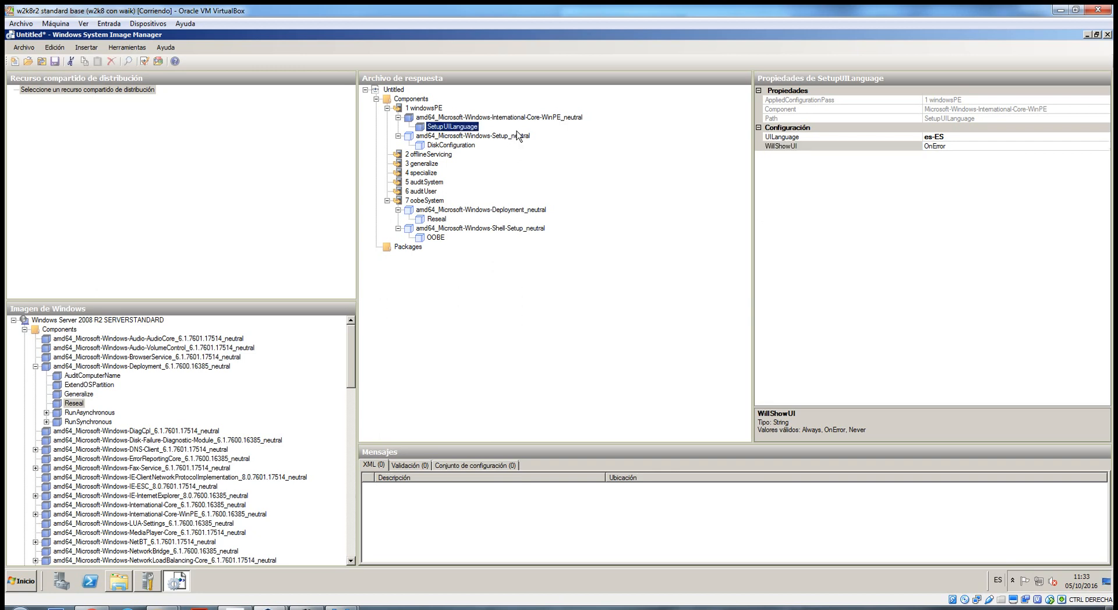
left_click(466, 146)
left_click(476, 136)
left_click(462, 146)
left_click(469, 138)
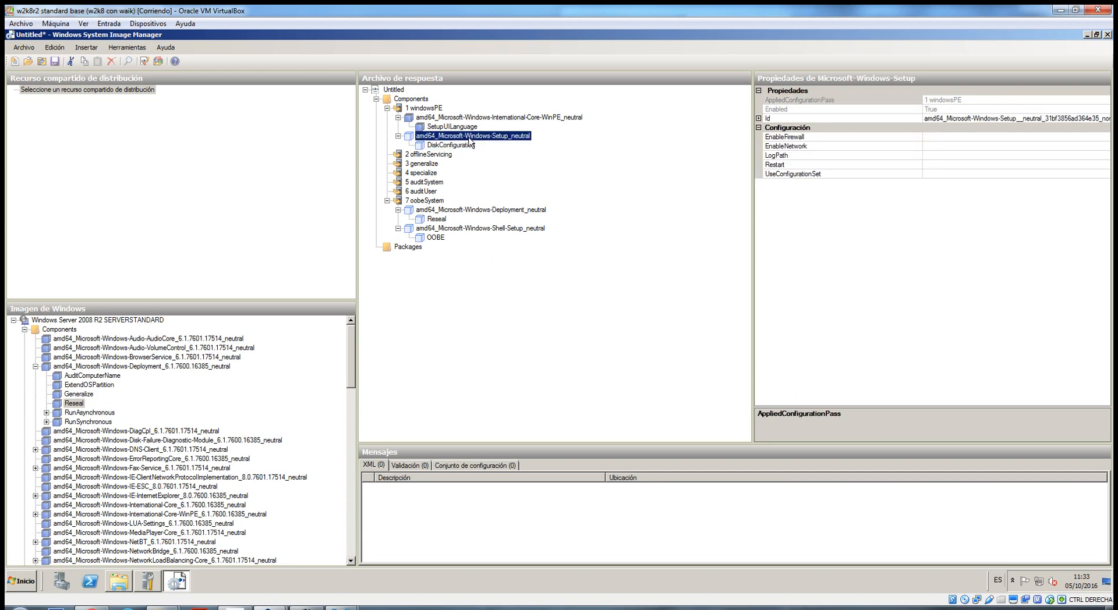
left_click(462, 147)
left_click(471, 137)
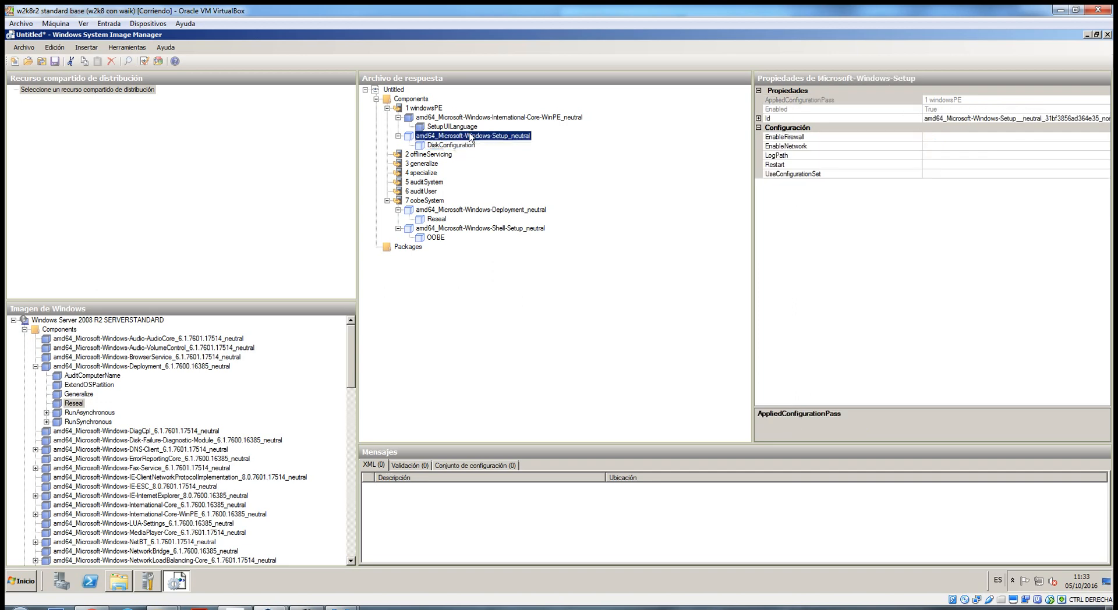
left_click(452, 147)
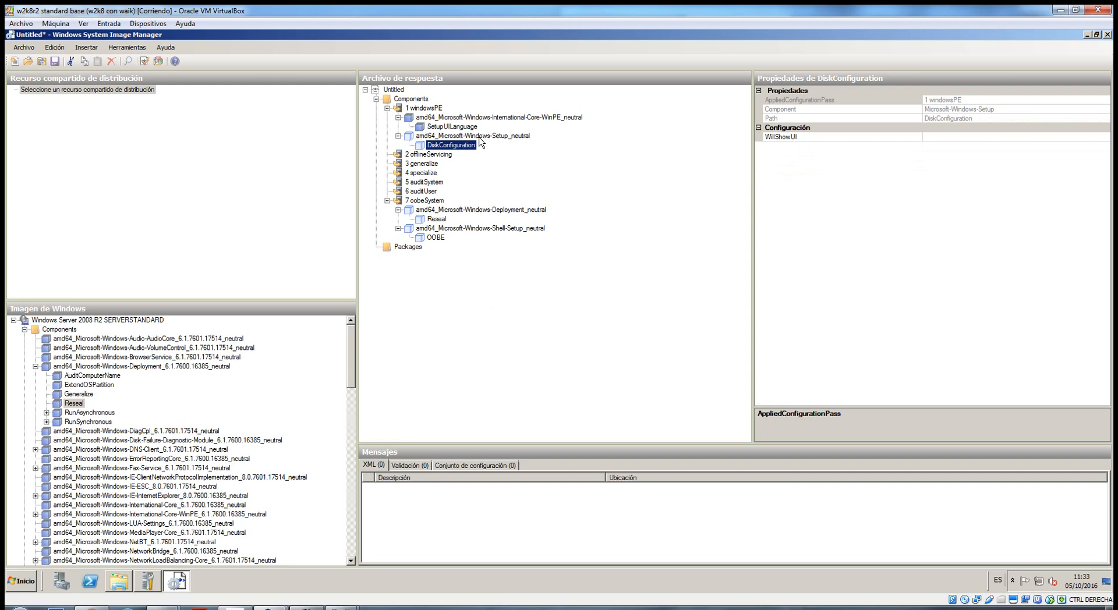
left_click(472, 137)
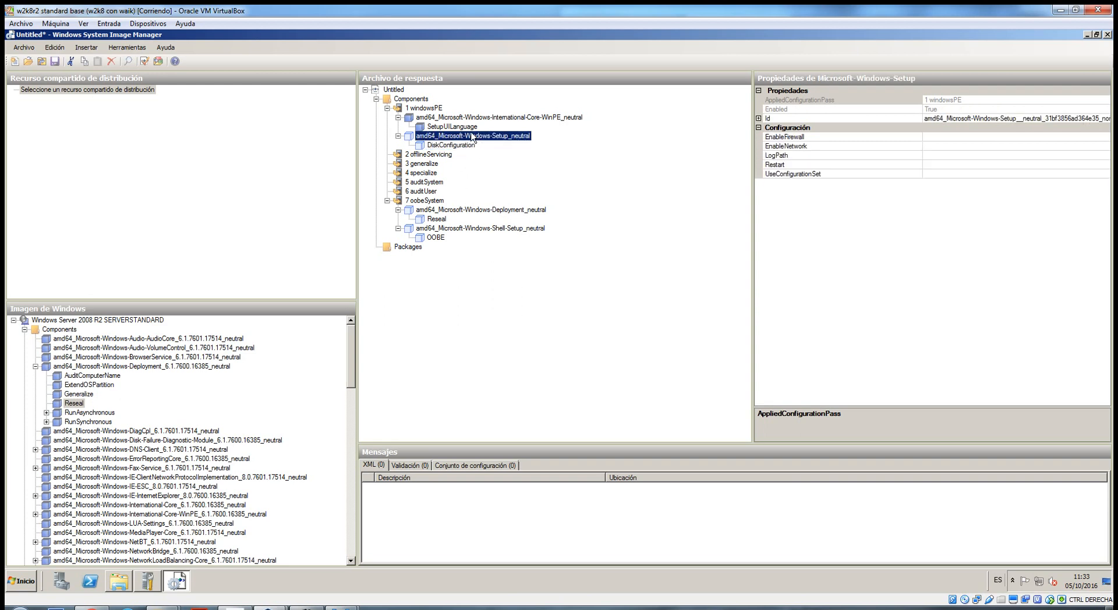
Step: Insert a new Disk entry into DiskConfiguration of Microsoft-Windows-Setup and expand it
right_click(455, 138)
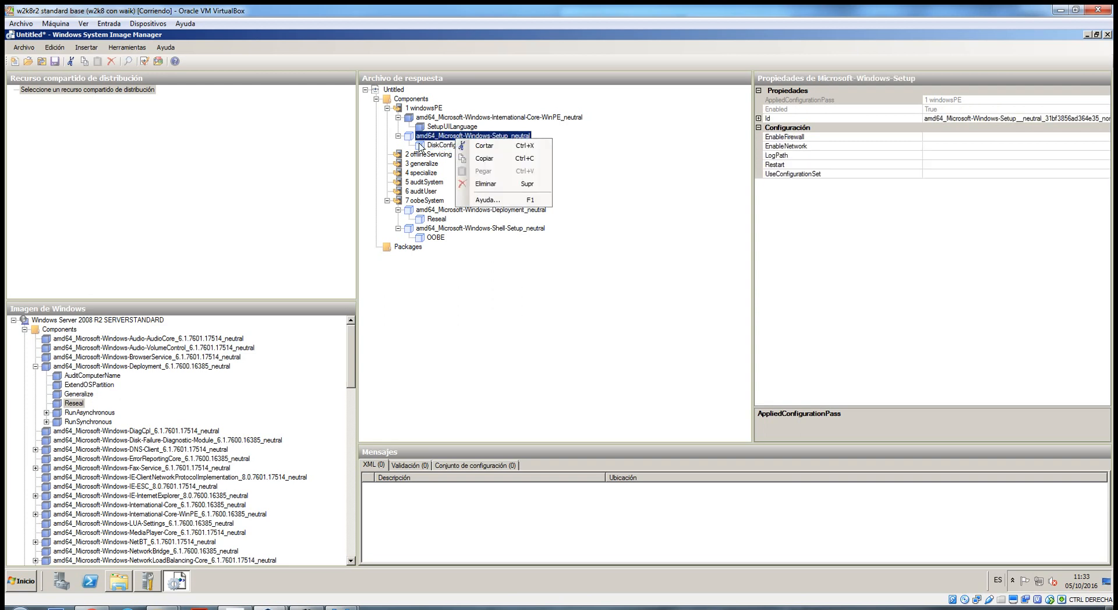
left_click(434, 146)
right_click(457, 148)
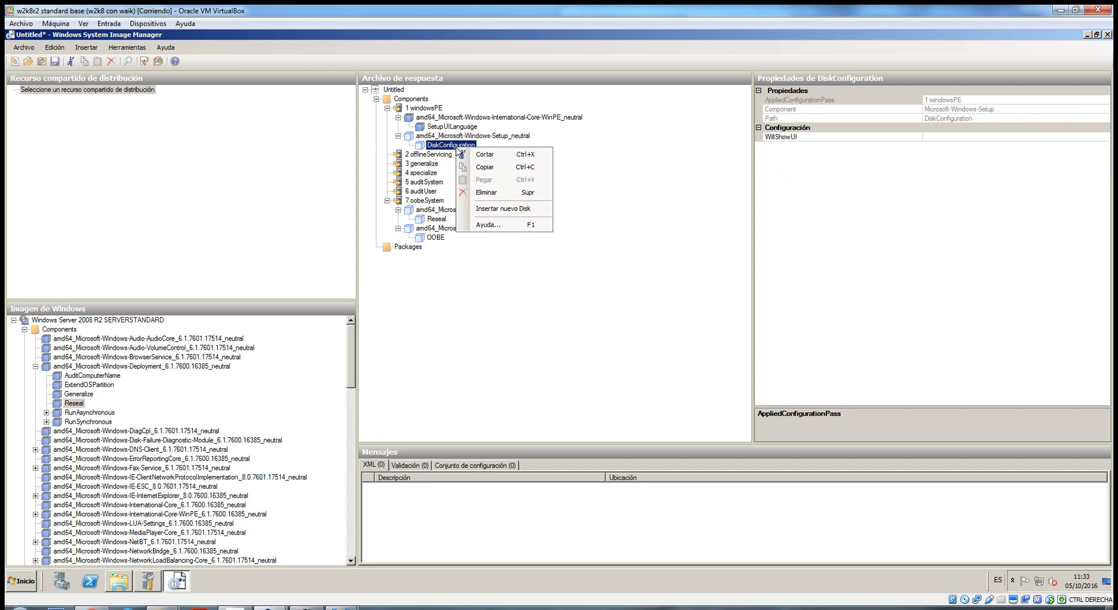
left_click(515, 209)
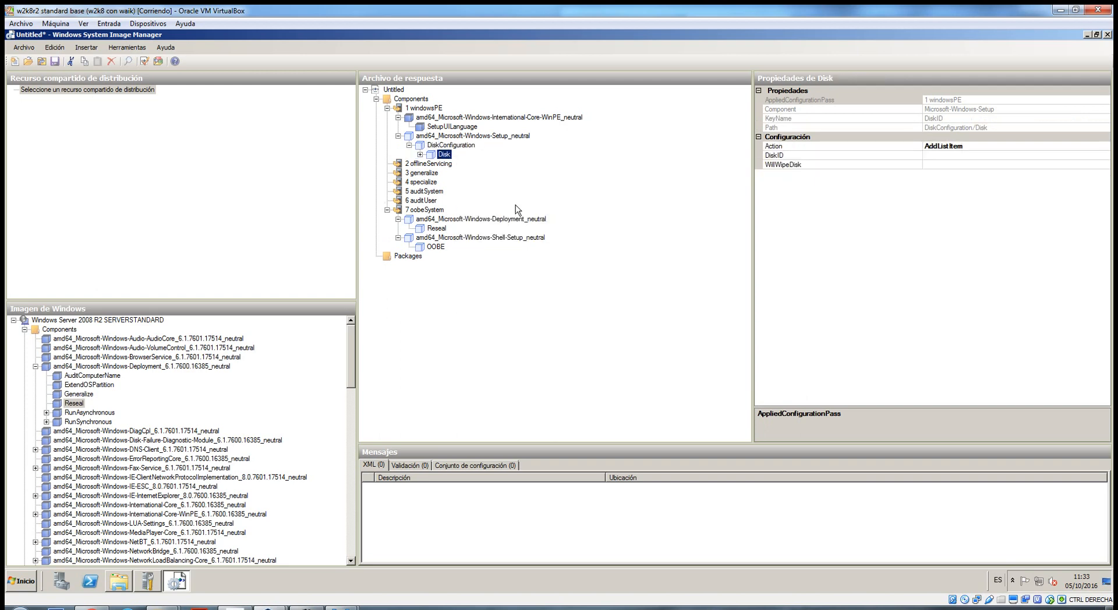
left_click(420, 155)
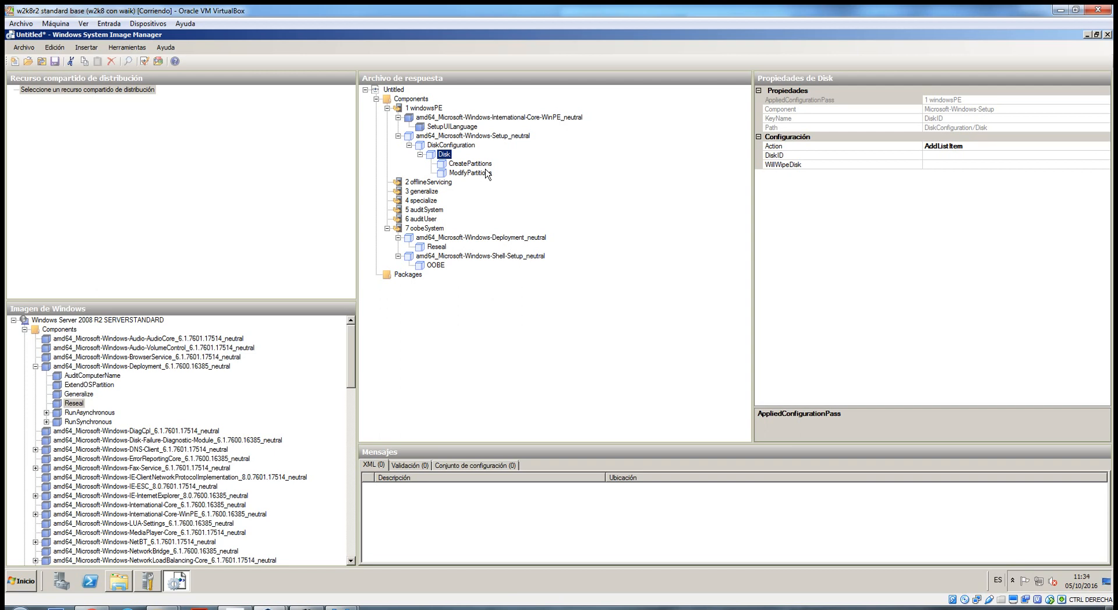
Step: Set the DiskID of the new Disk entry under DiskConfiguration to 0
left_click(458, 145)
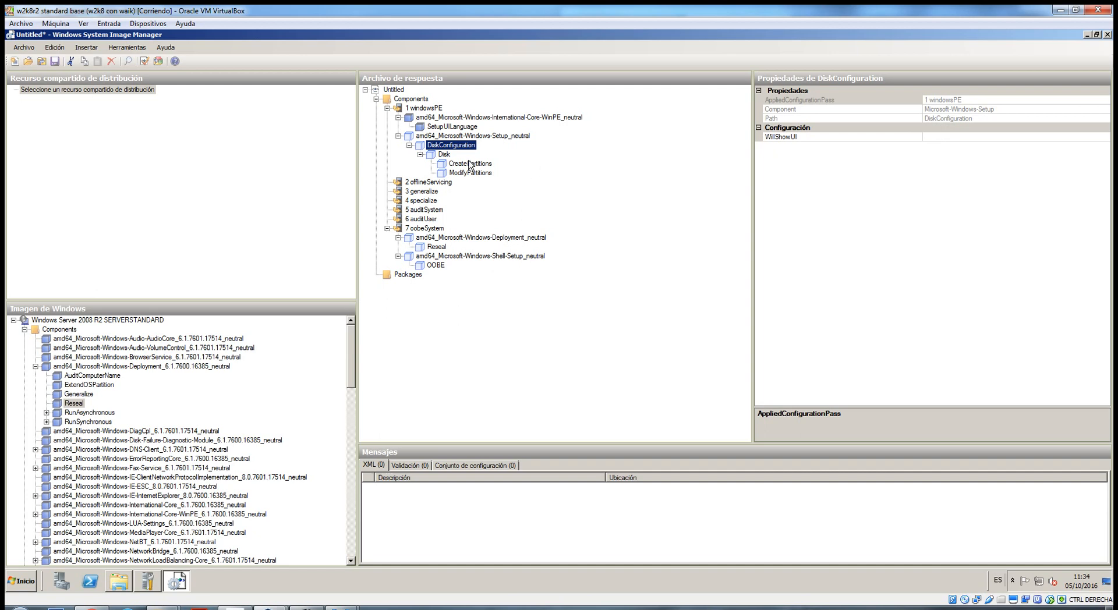
left_click(448, 155)
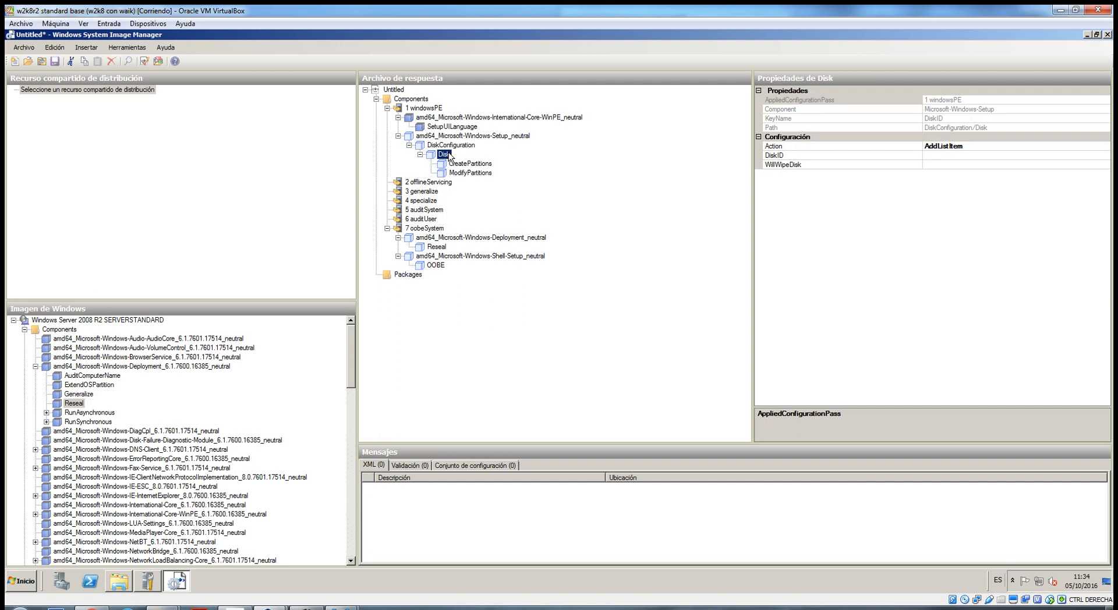
left_click(974, 156)
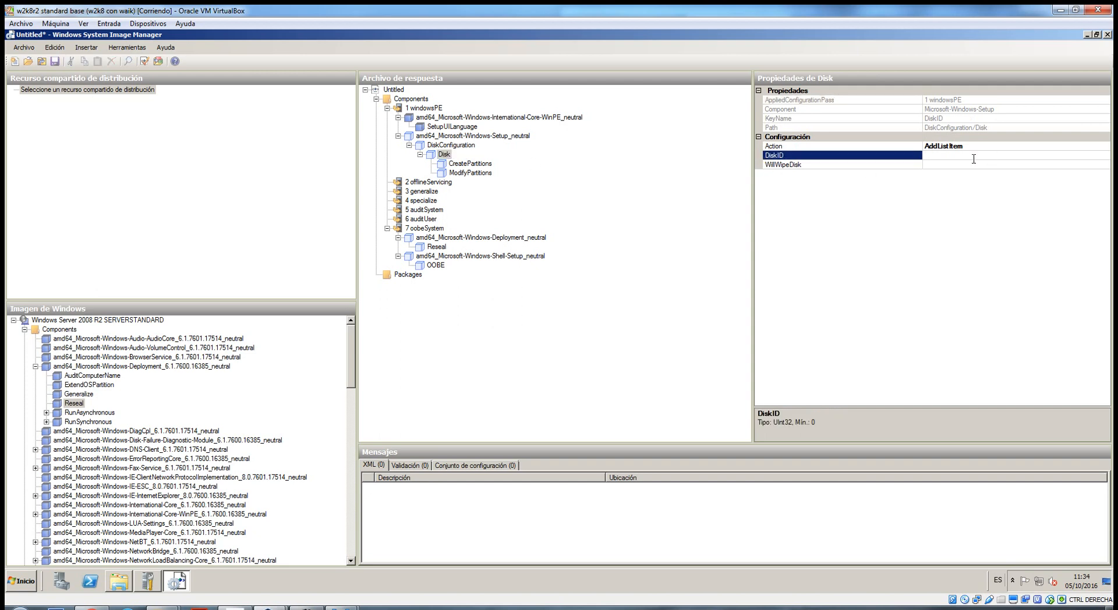
type("0")
left_click(939, 164)
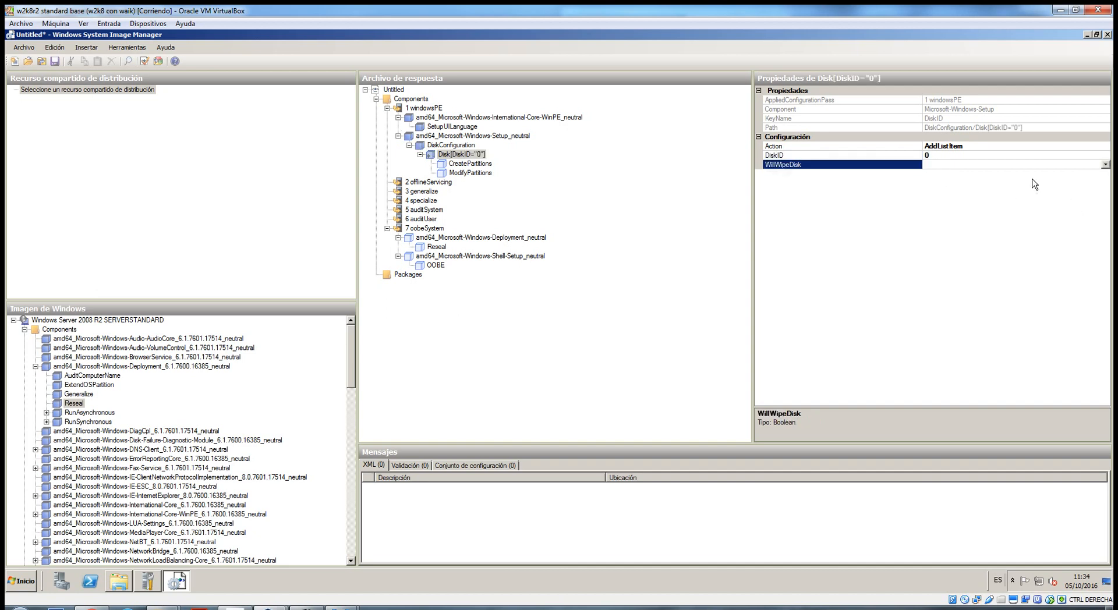
Step: Set WillWipeDisk of disk 0 to true and insert a new CreatePartition entry under its CreatePartitions
left_click(1105, 165)
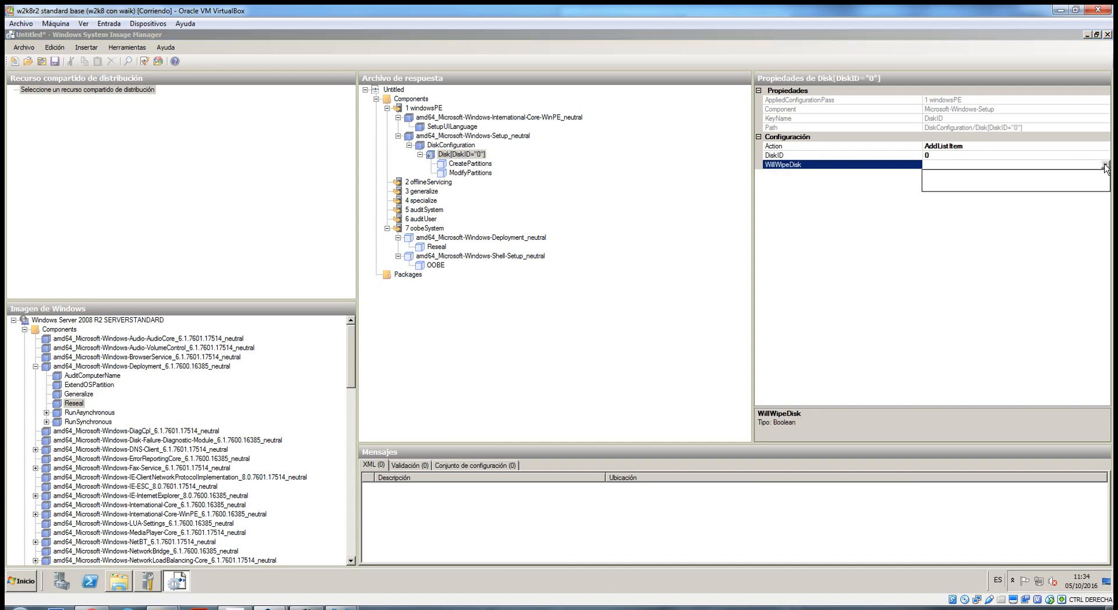
left_click(1020, 174)
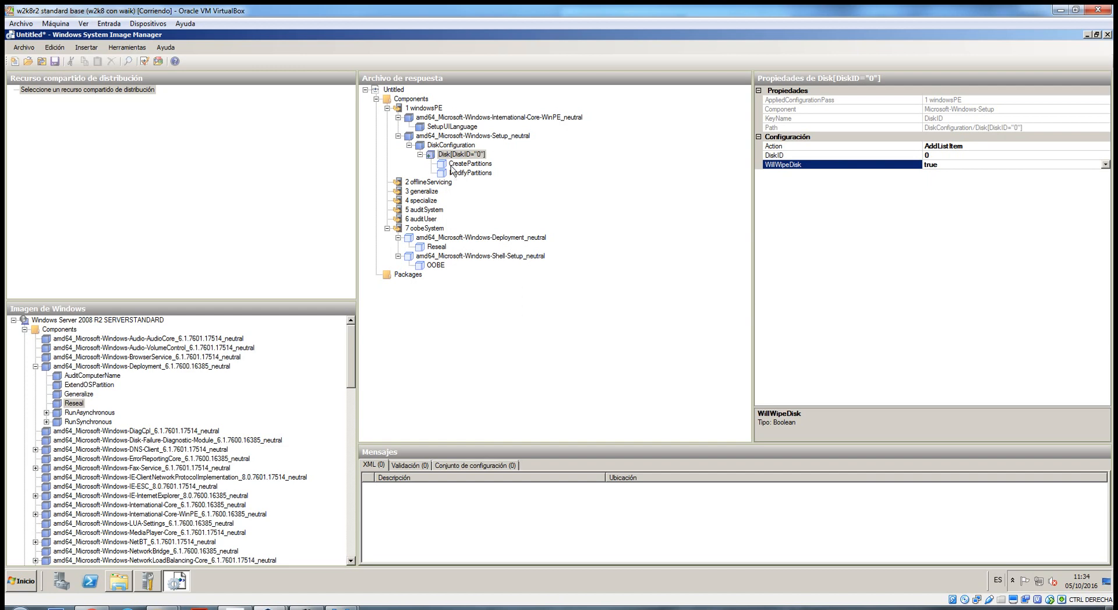
left_click(471, 165)
right_click(484, 168)
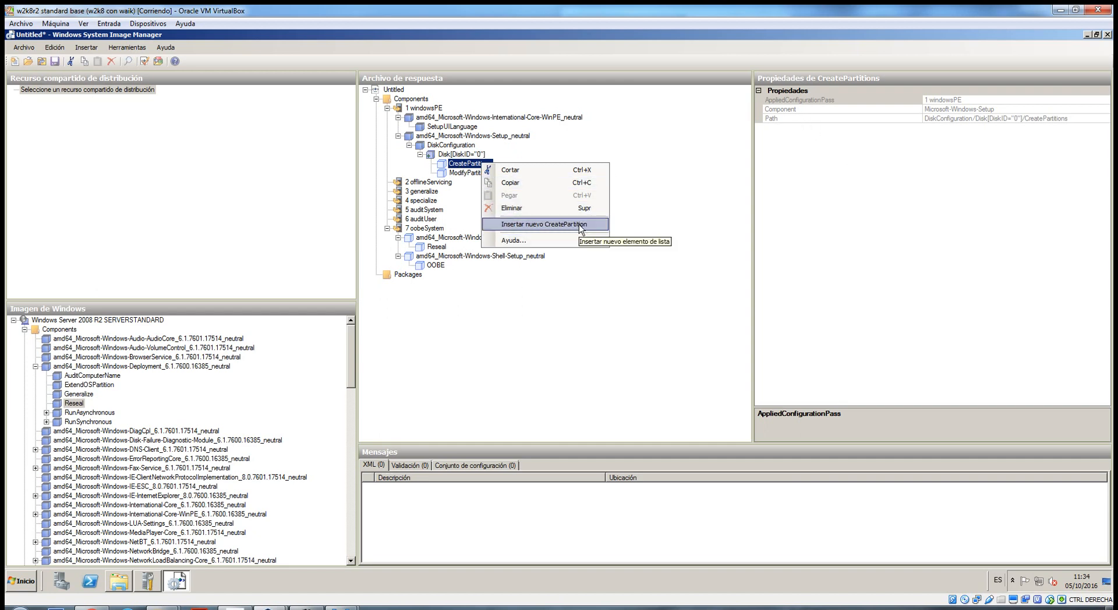
left_click(544, 225)
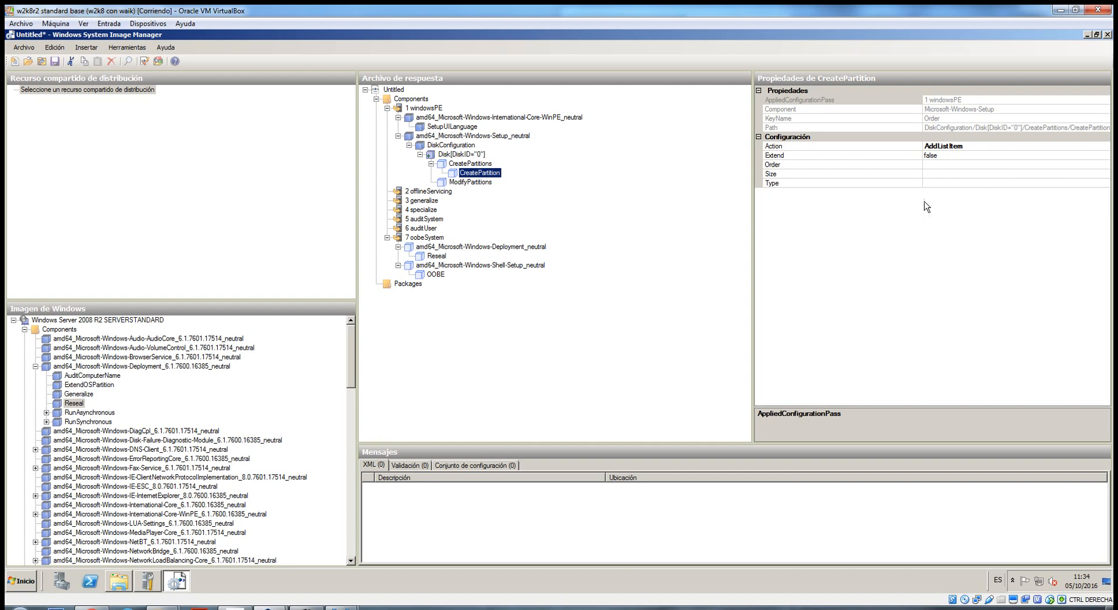
Step: Set Extend to true and Order to 1 for the new CreatePartition entry
left_click(953, 164)
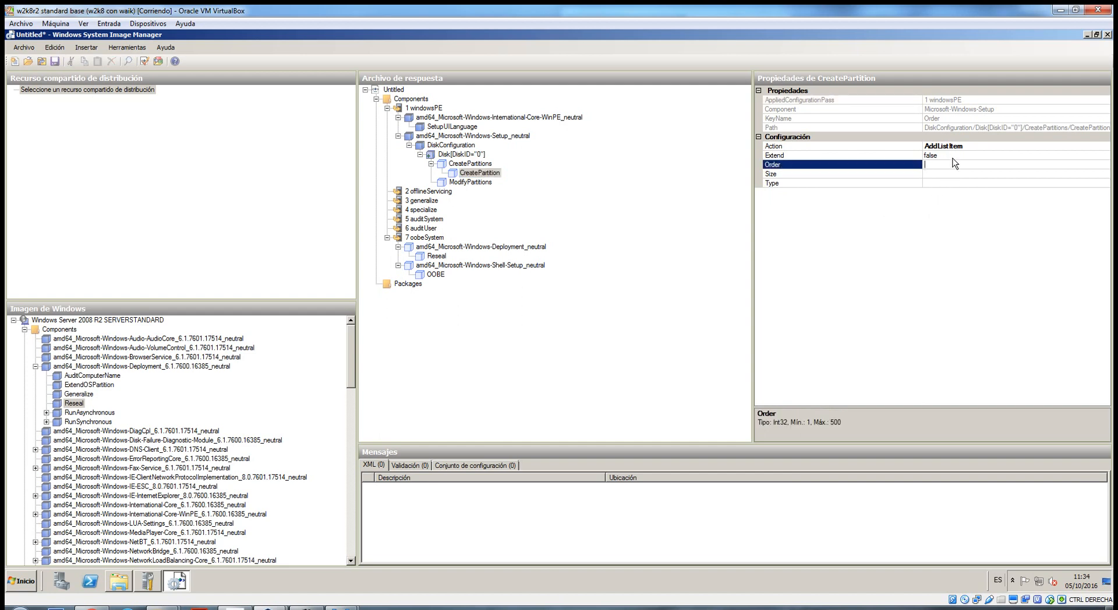
left_click(948, 155)
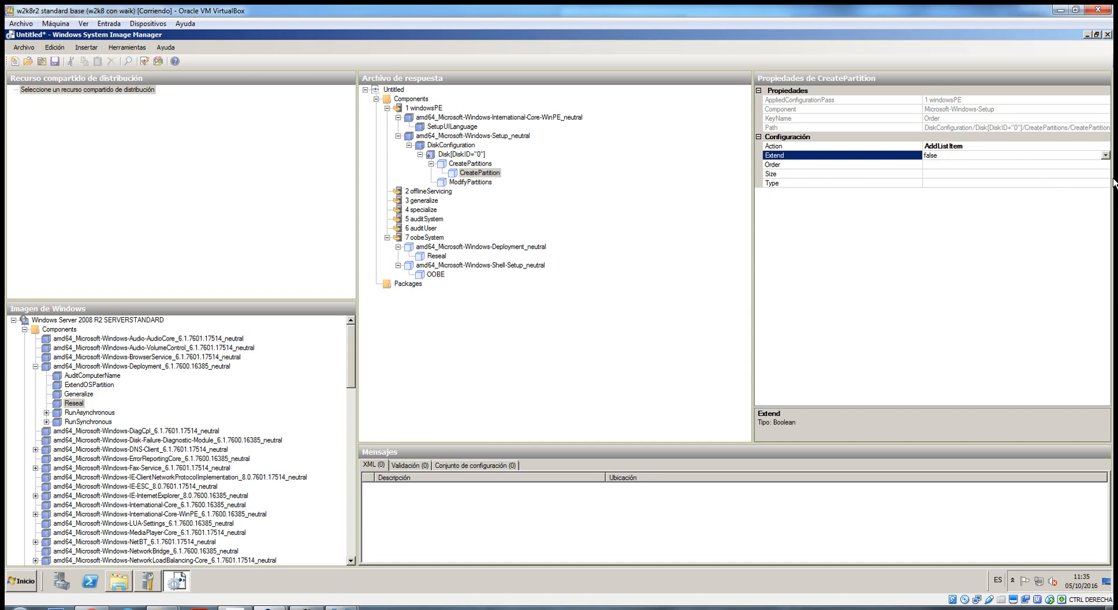
left_click(1105, 156)
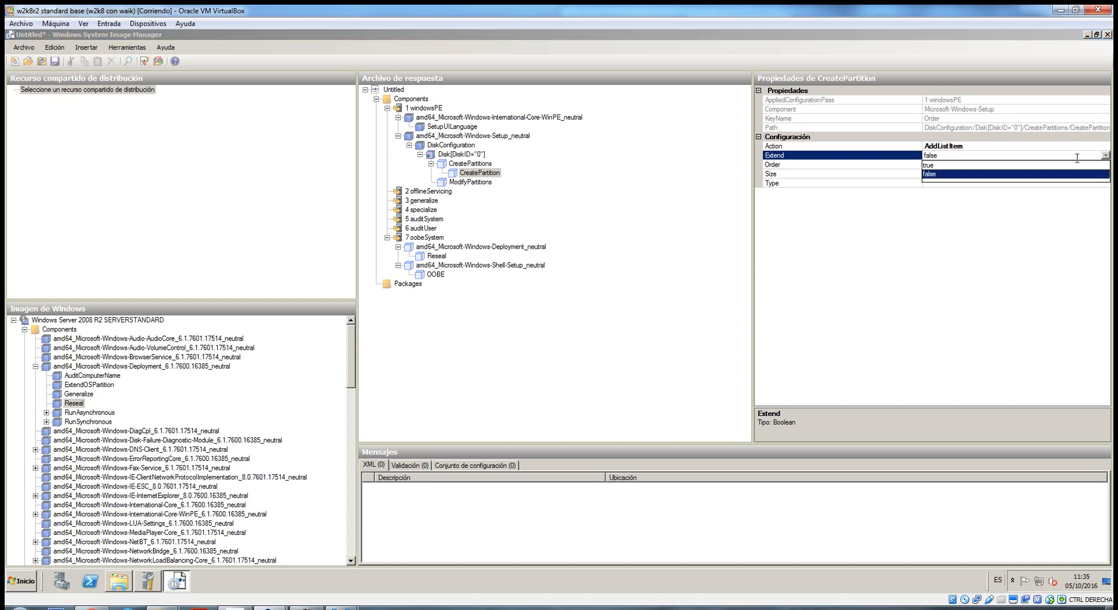
left_click(1006, 169)
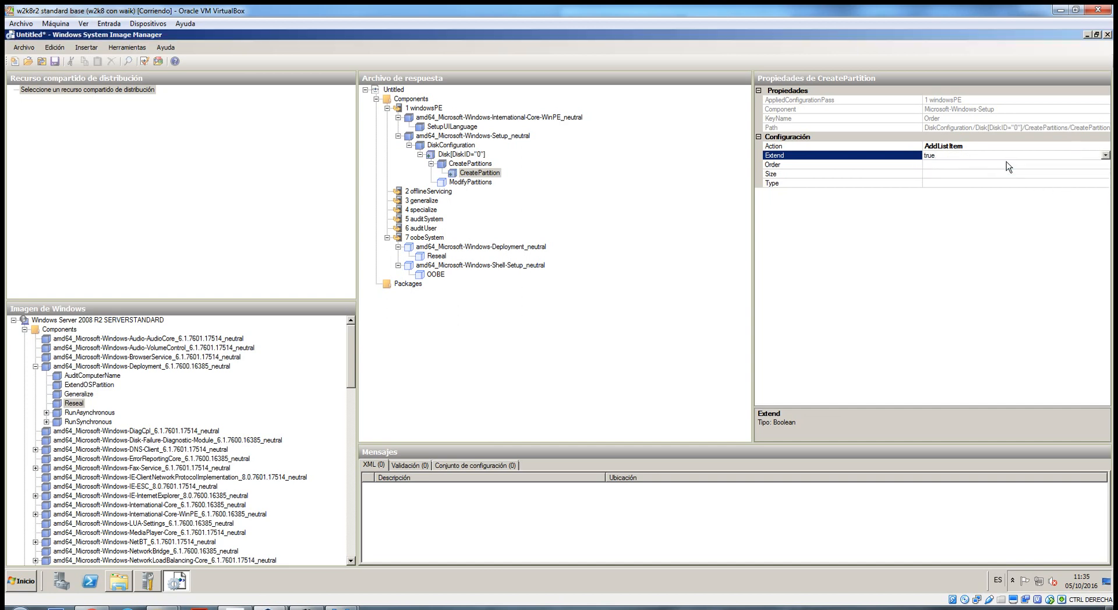
left_click(945, 165)
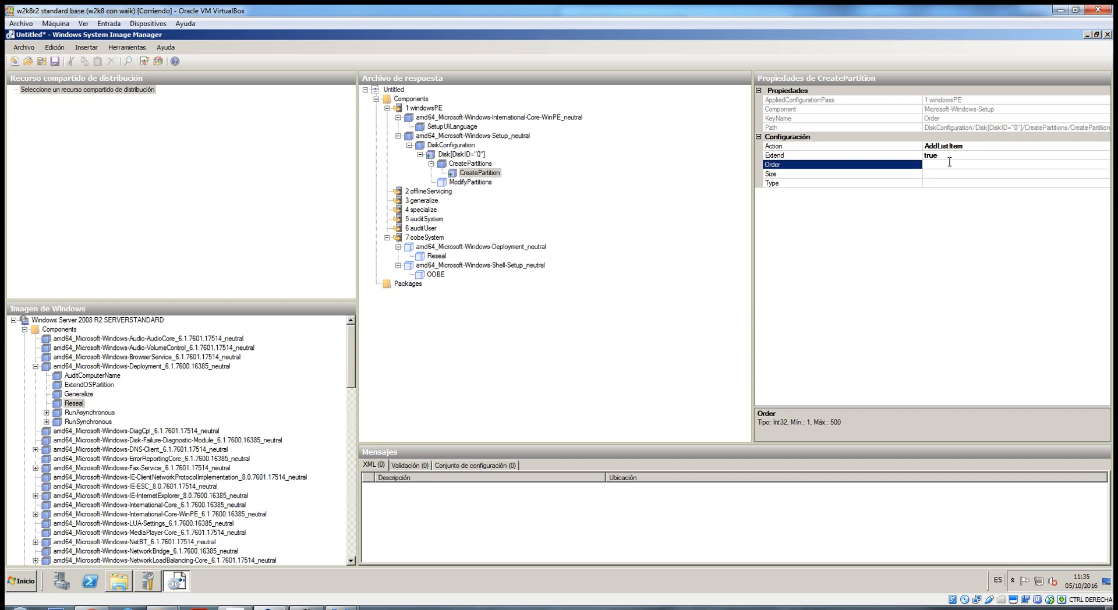
Step: Set the Type of the CreatePartition entry with order 1 to Primary
left_click(943, 183)
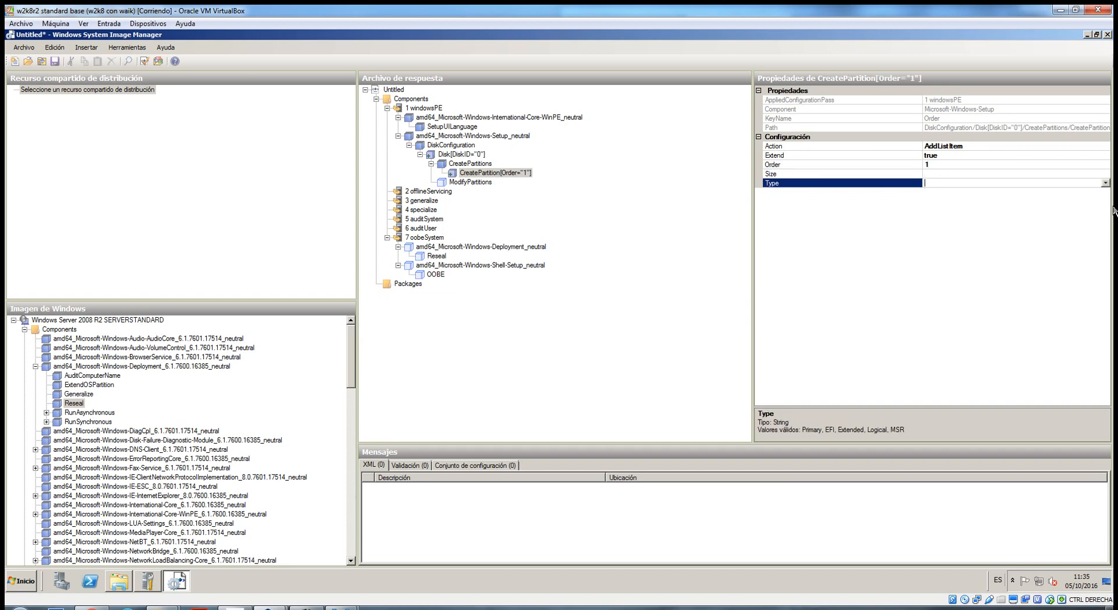
left_click(1105, 184)
left_click(909, 190)
left_click(1105, 183)
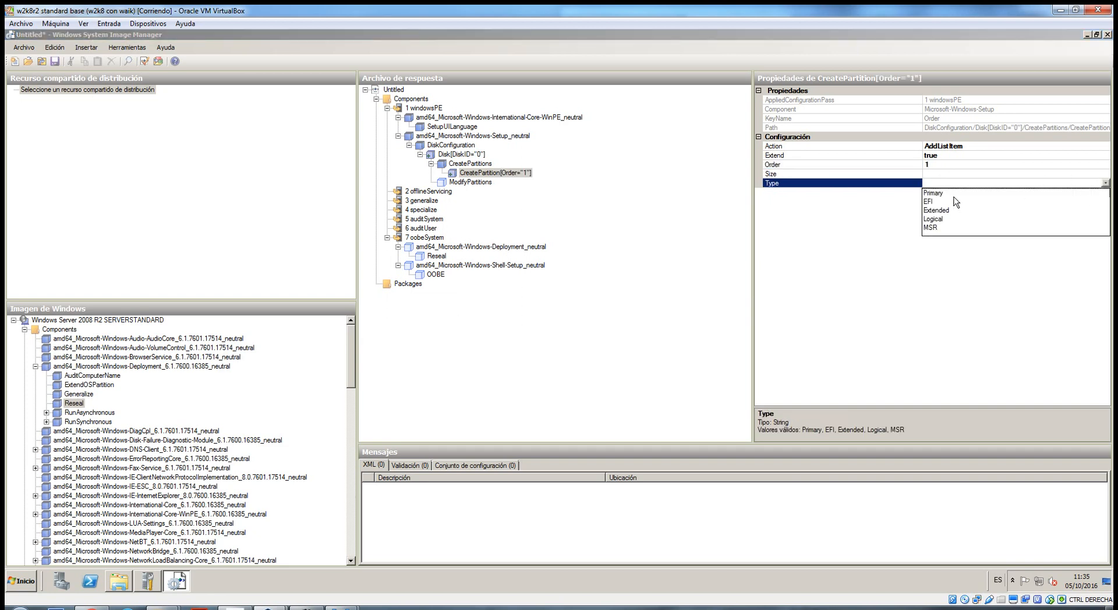
left_click(955, 202)
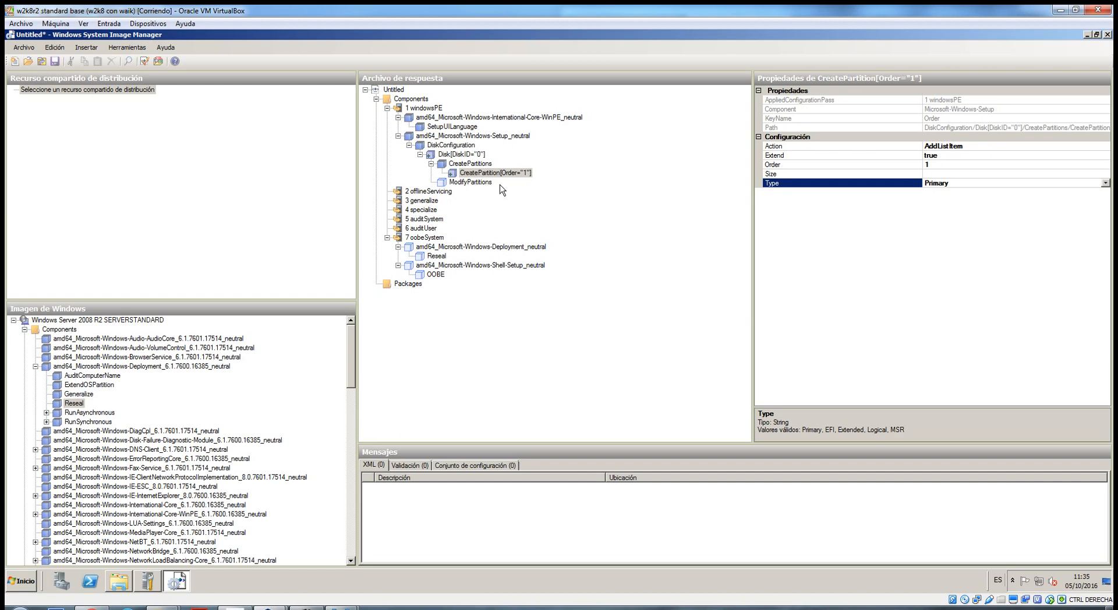
left_click(949, 156)
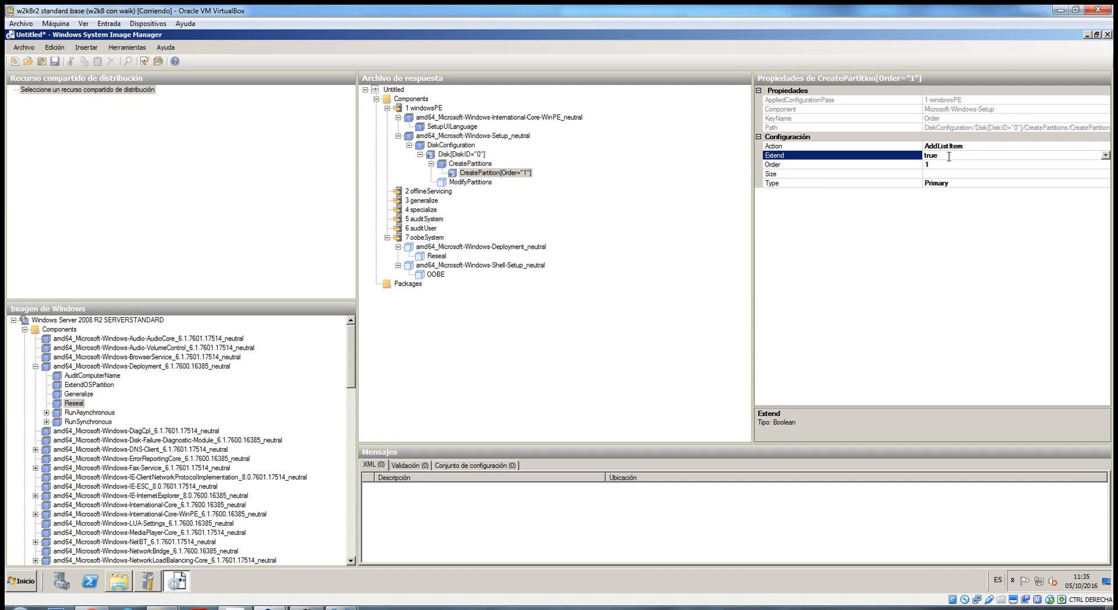
left_click(943, 183)
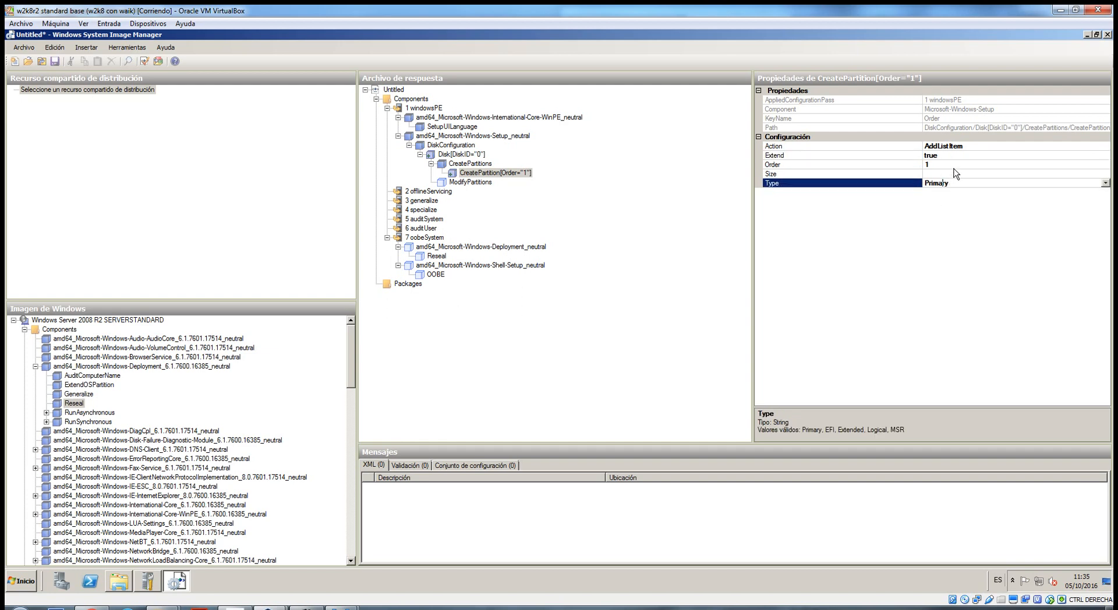
Step: Insert a new ModifyPartition entry under ModifyPartitions of disk 0 and select it
left_click(482, 182)
right_click(483, 183)
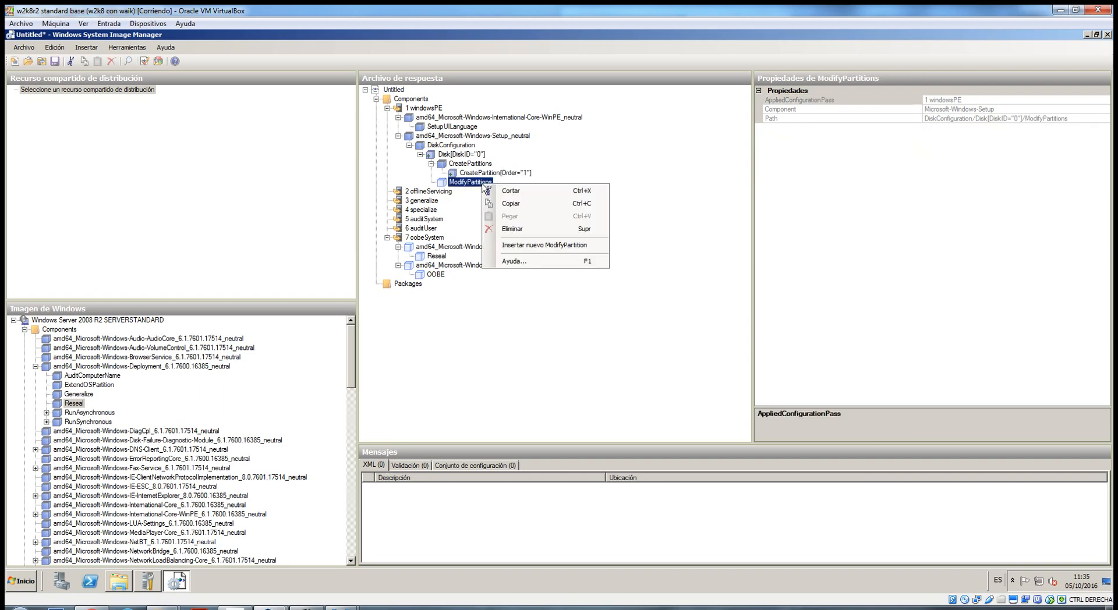
left_click(569, 245)
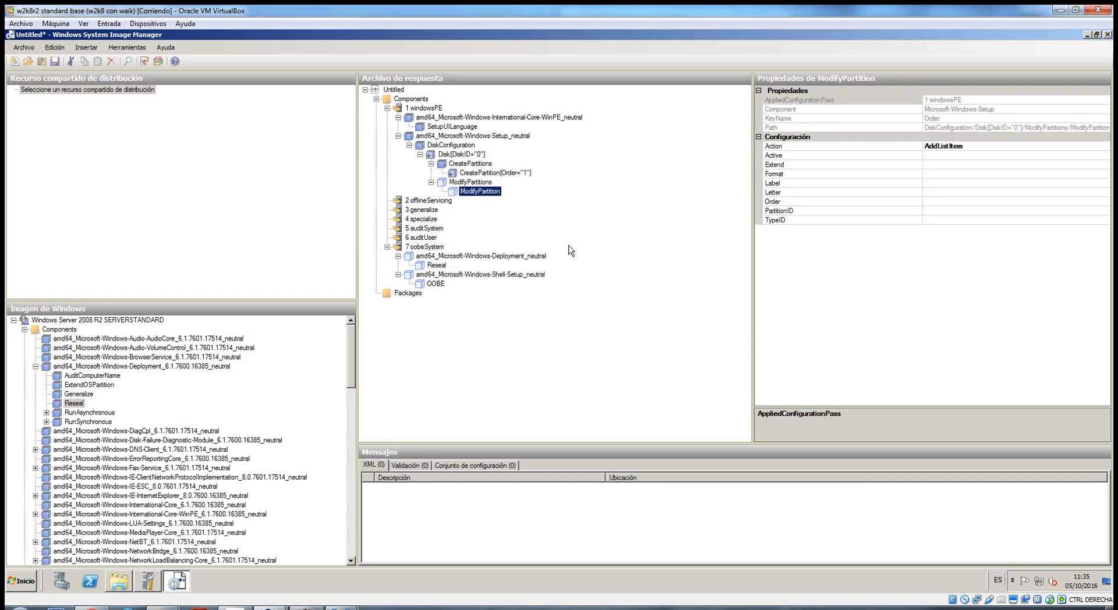
right_click(476, 183)
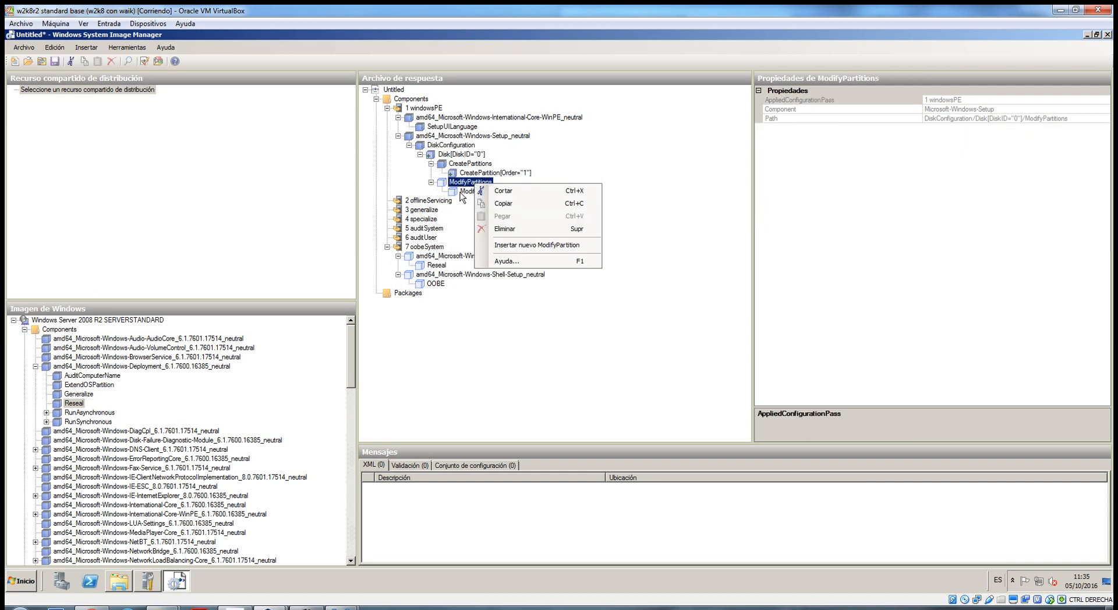
left_click(463, 192)
Step: Set Active to true and Format to NTFS for the new ModifyPartition entry
left_click(963, 155)
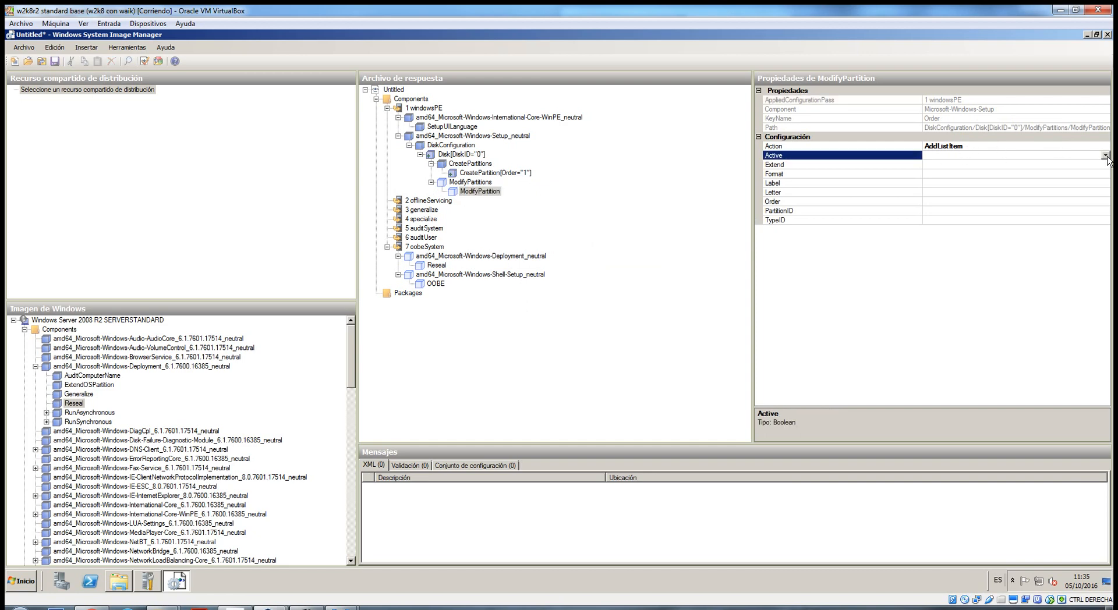
left_click(1105, 155)
left_click(976, 167)
left_click(960, 174)
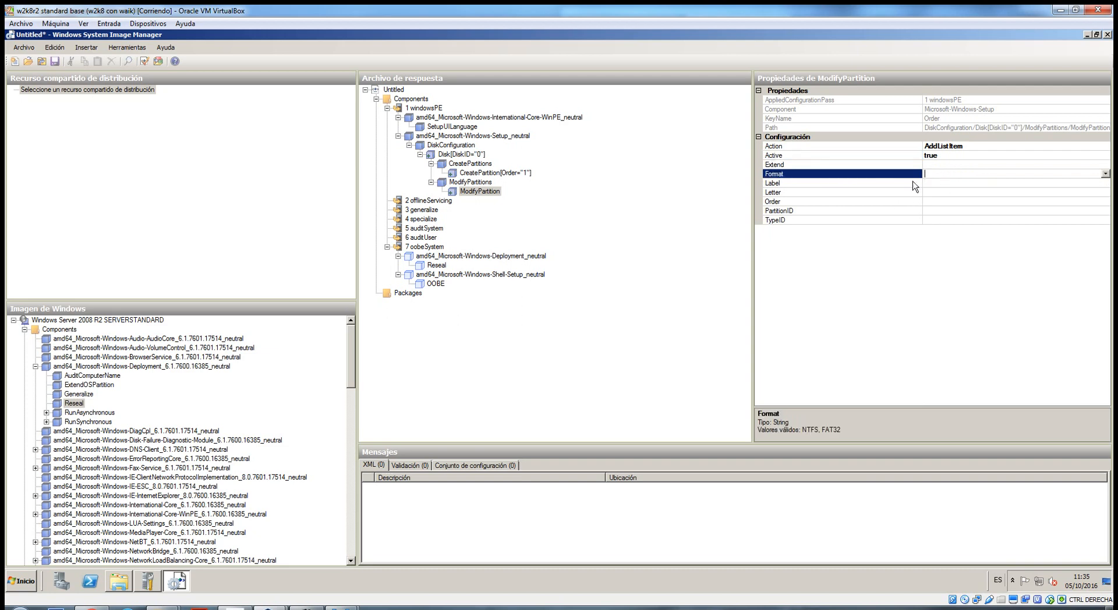
left_click(1105, 173)
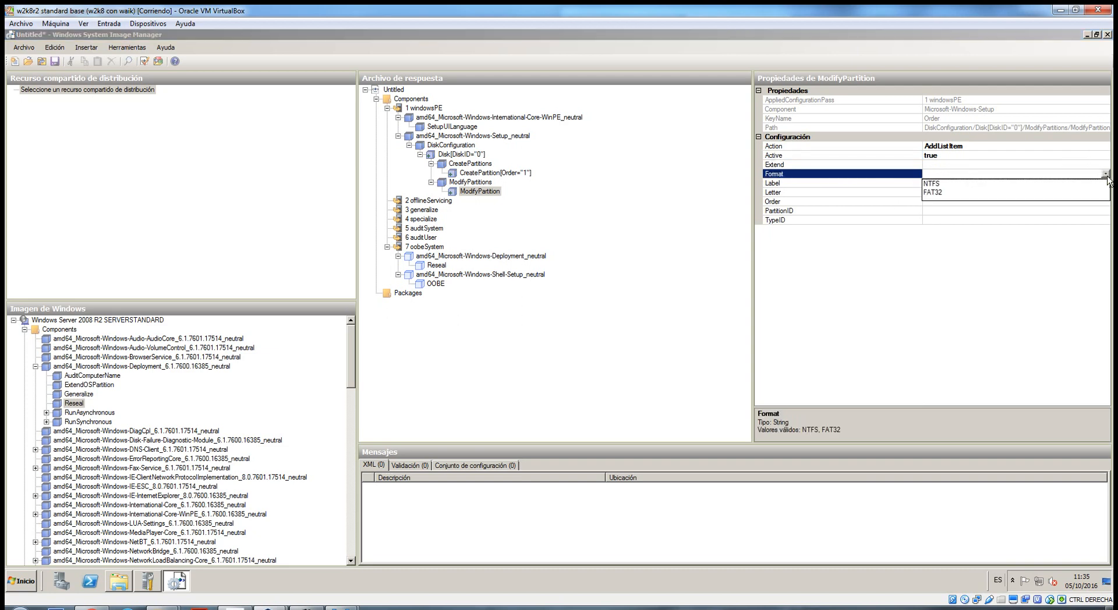
left_click(981, 184)
Step: Label the partition Windows and assign it the letter C in the ModifyPartition entry
left_click(936, 183)
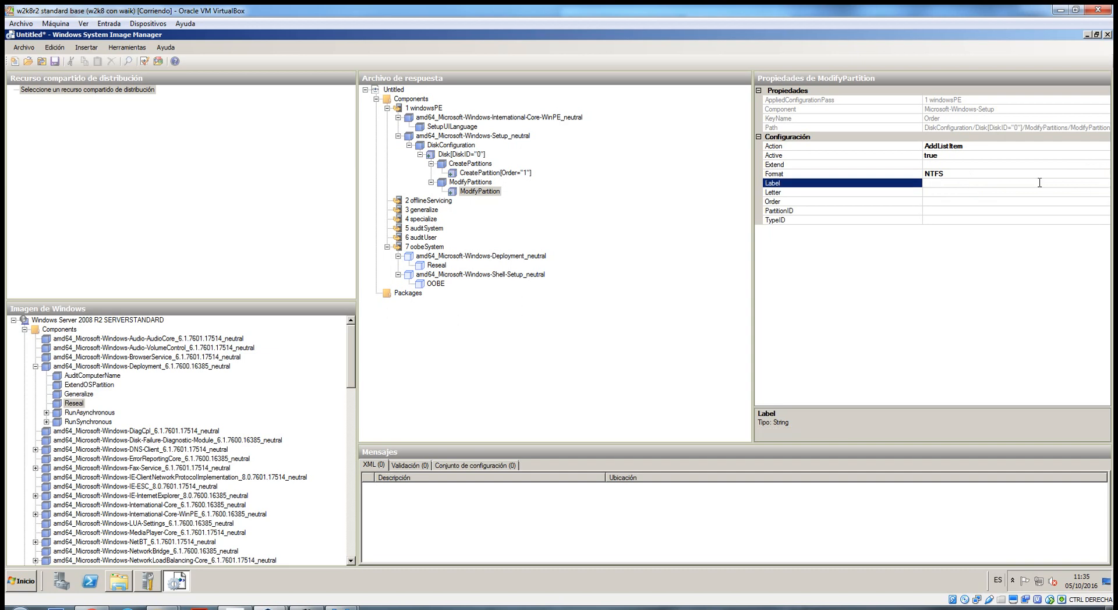
type("Windows")
left_click(1102, 193)
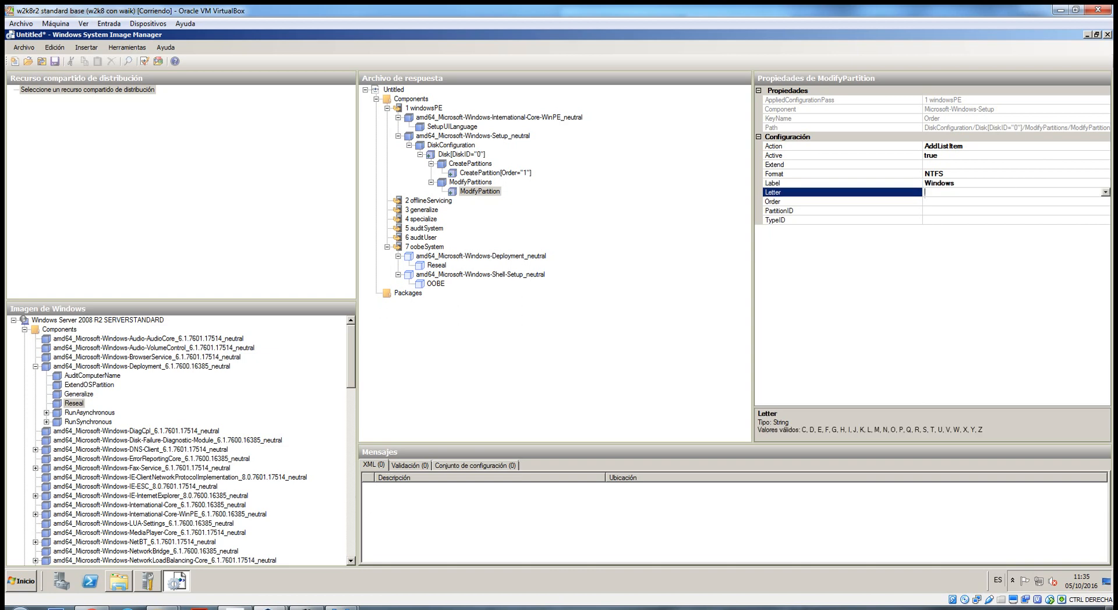
left_click(1105, 192)
left_click(997, 205)
Step: Set both Order and PartitionID of the ModifyPartition entry to 1
left_click(995, 201)
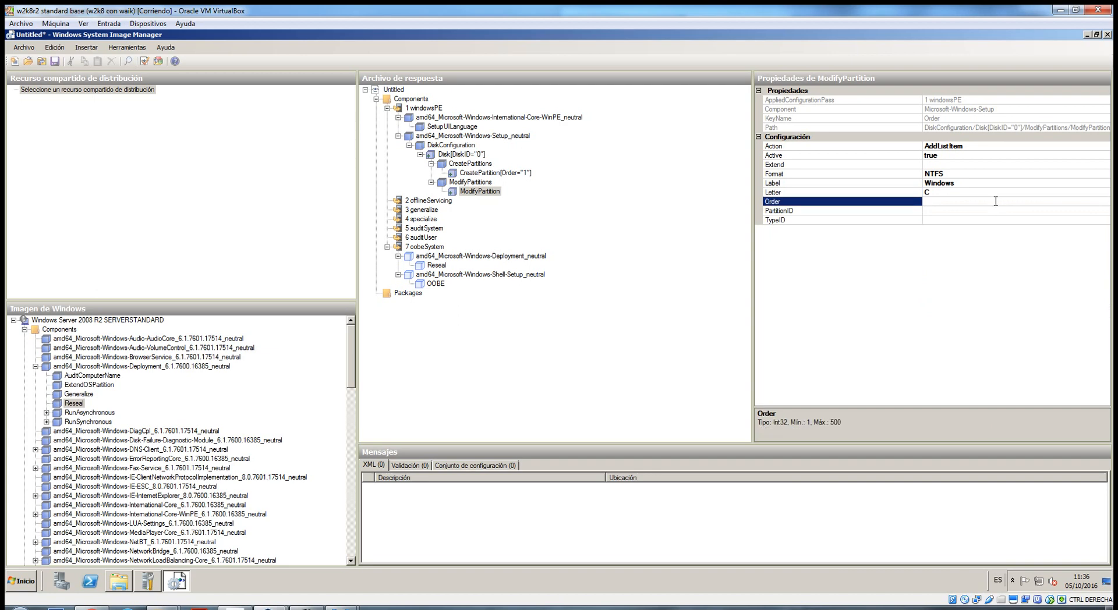
type("1")
left_click(985, 210)
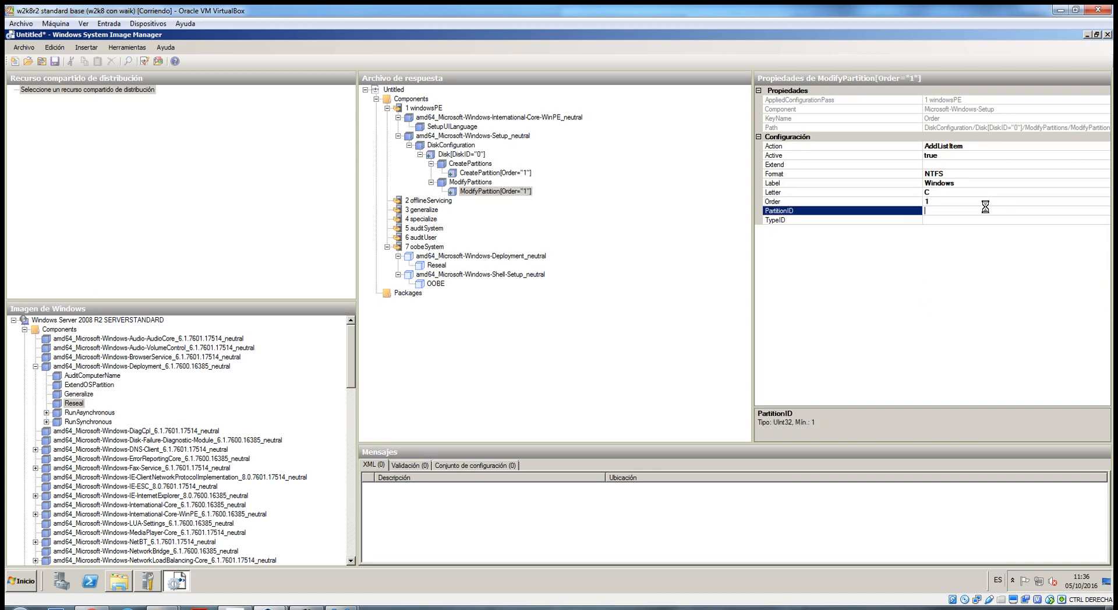
type("1")
key("Return")
Step: Review the CreatePartition and ModifyPartition settings, and collapse the Microsoft-Windows-Setup component in the answer file
left_click(499, 174)
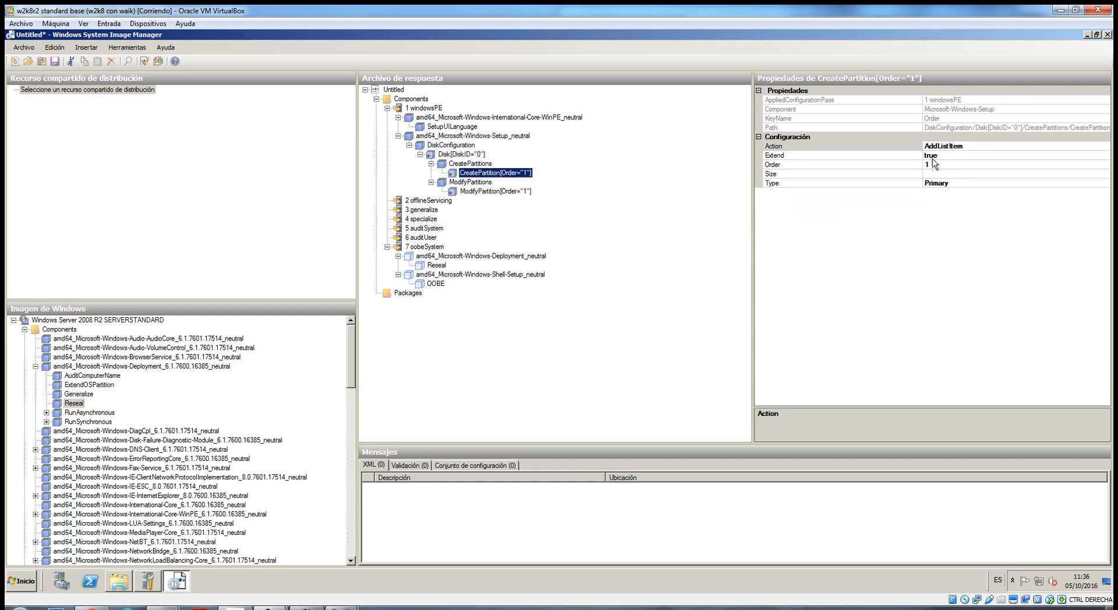
left_click(483, 190)
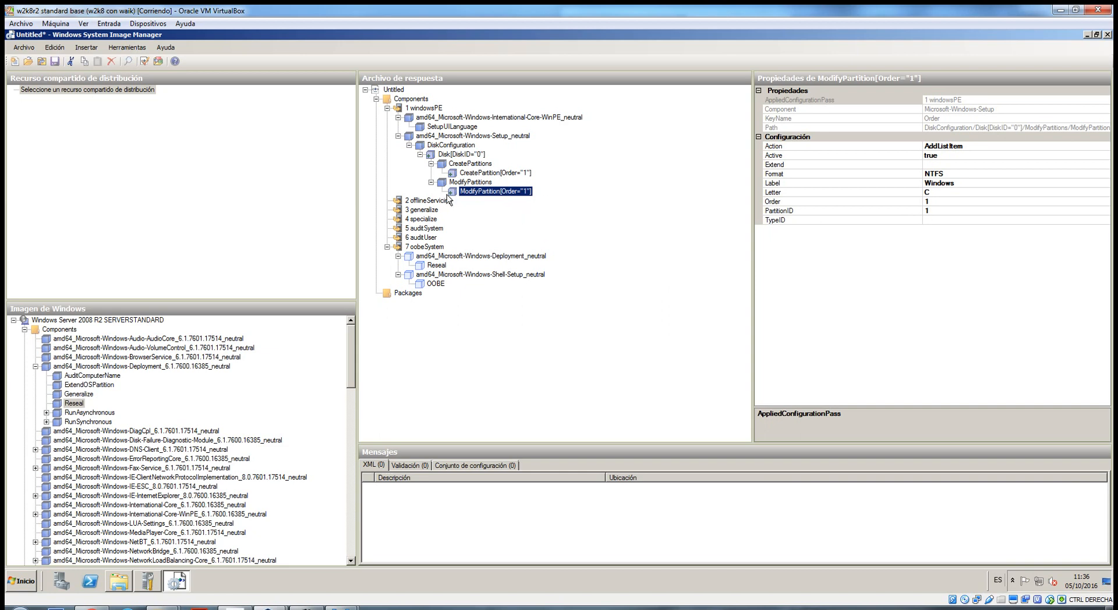
left_click(409, 145)
left_click(421, 137)
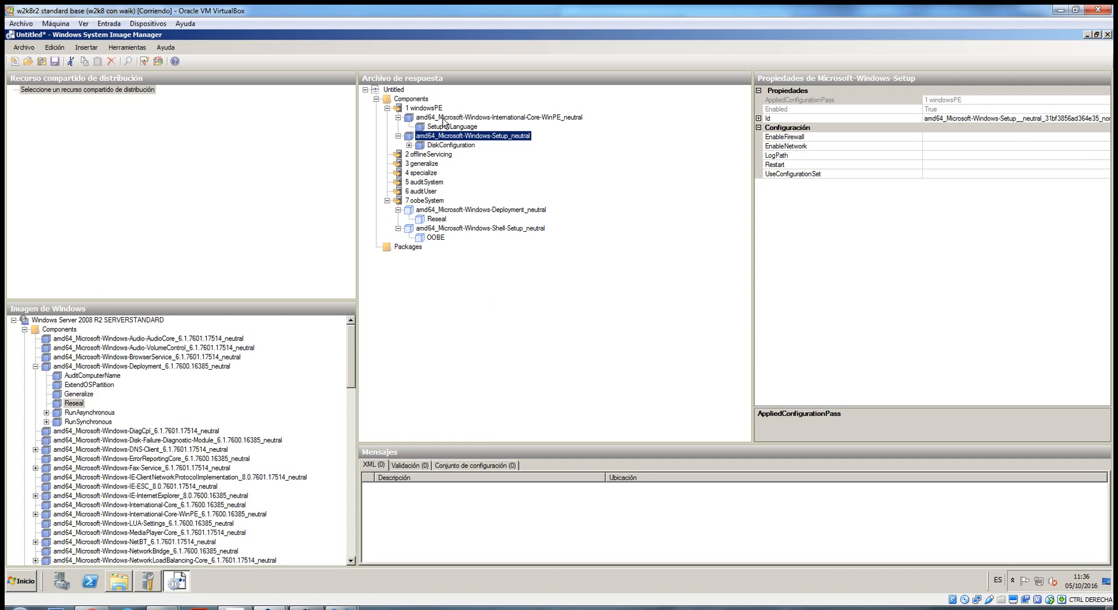
right_click(452, 134)
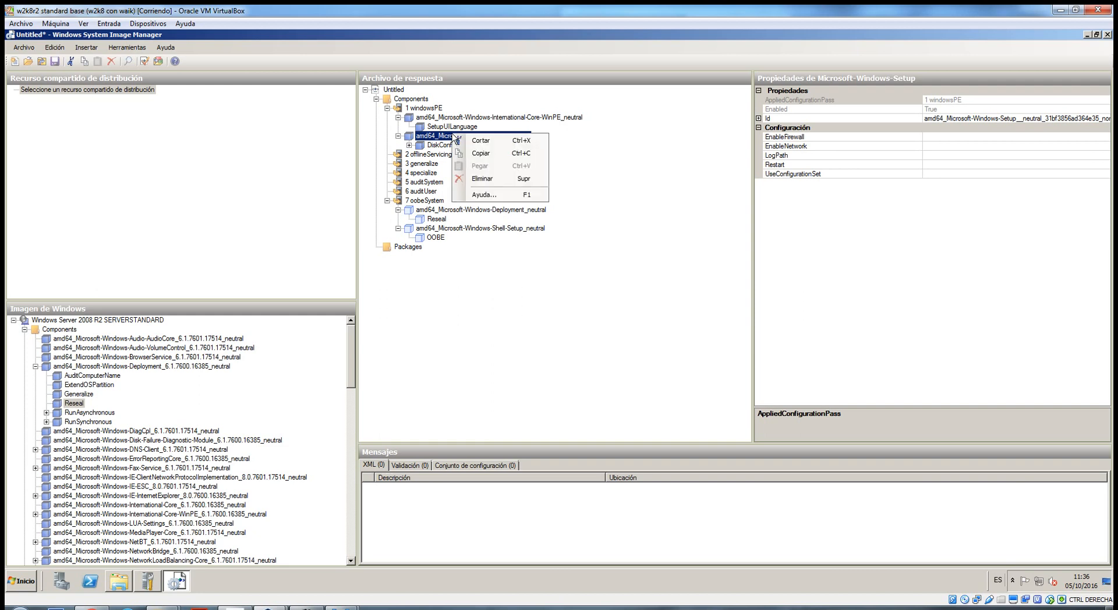
left_click(399, 136)
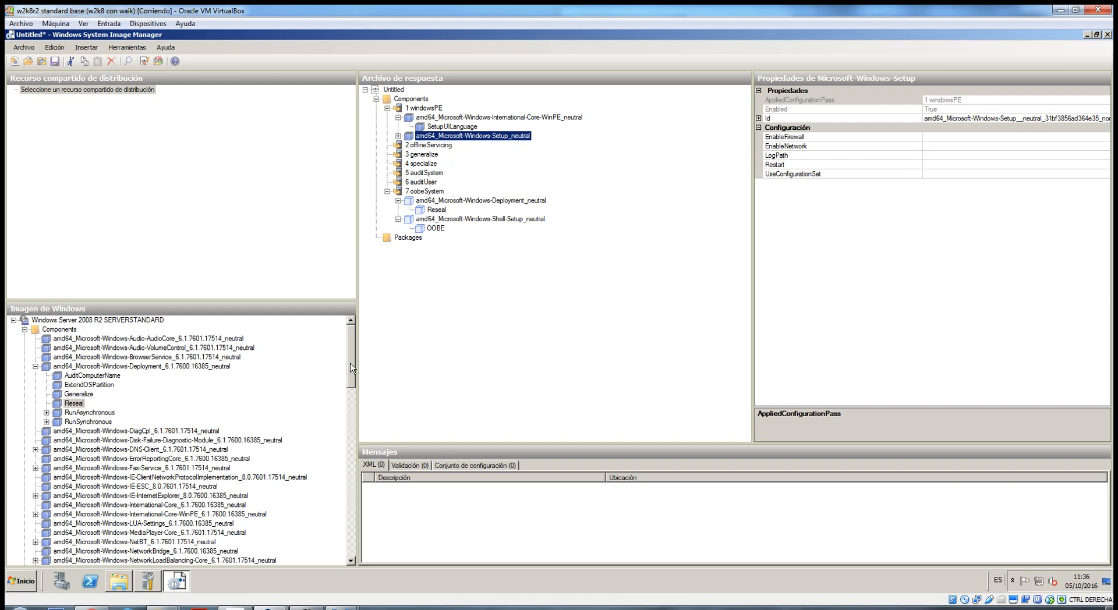
Step: Add the ImageInstall setting of the Microsoft-Windows-Setup image component to the answer file's 1 windowsPE pass
mouse_move(350, 372)
left_mouse_down()
mouse_move(341, 438)
mouse_move(344, 368)
left_mouse_up()
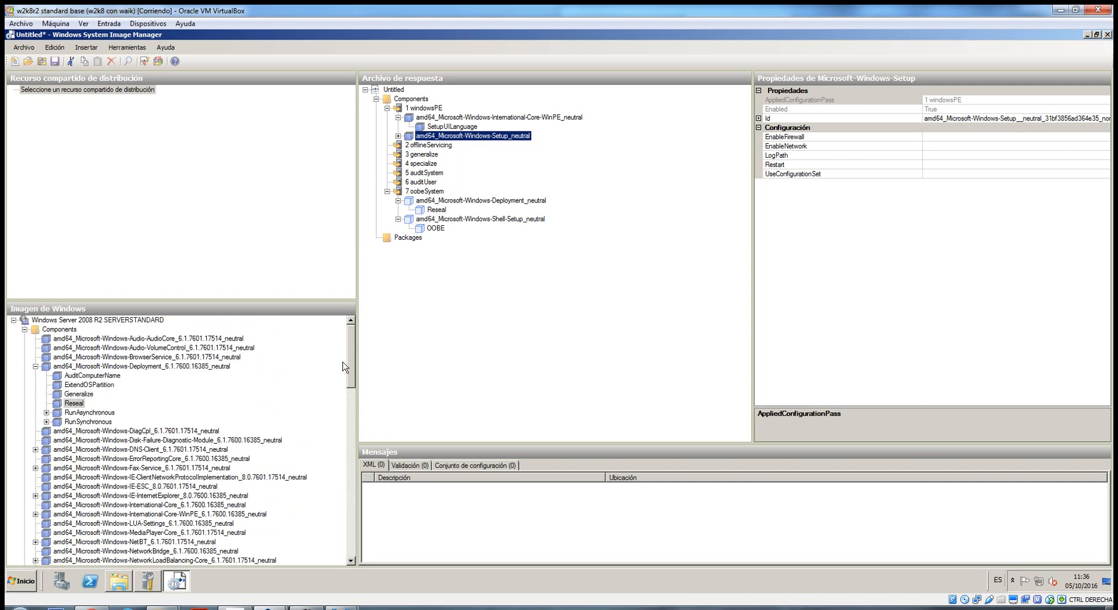
left_click(36, 366)
left_click(112, 460)
scroll(112, 460, "down", 5)
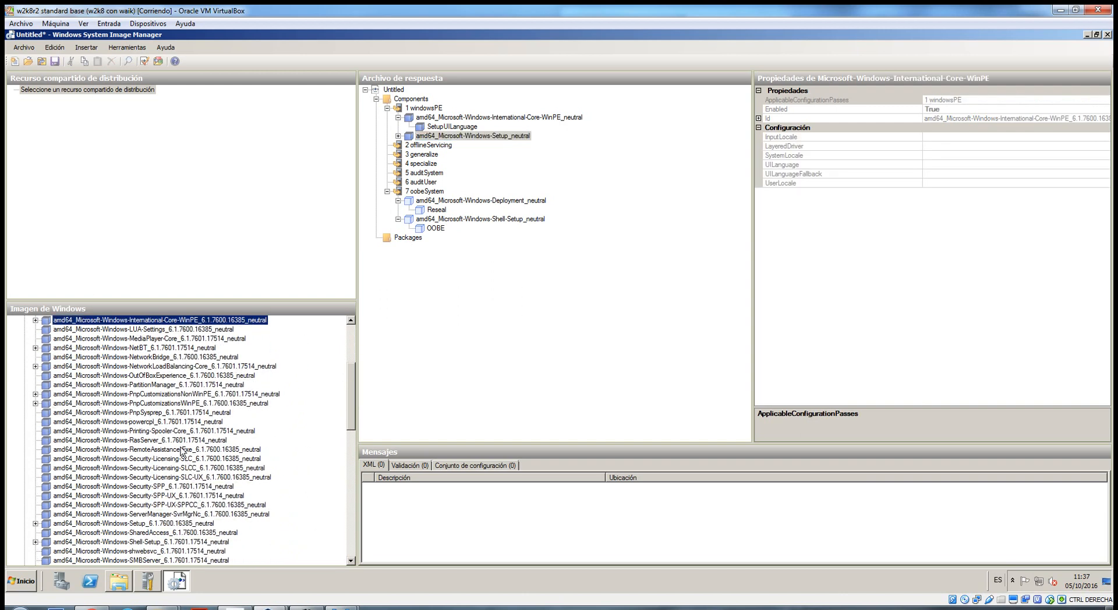
double_click(155, 542)
scroll(134, 434, "down", 1)
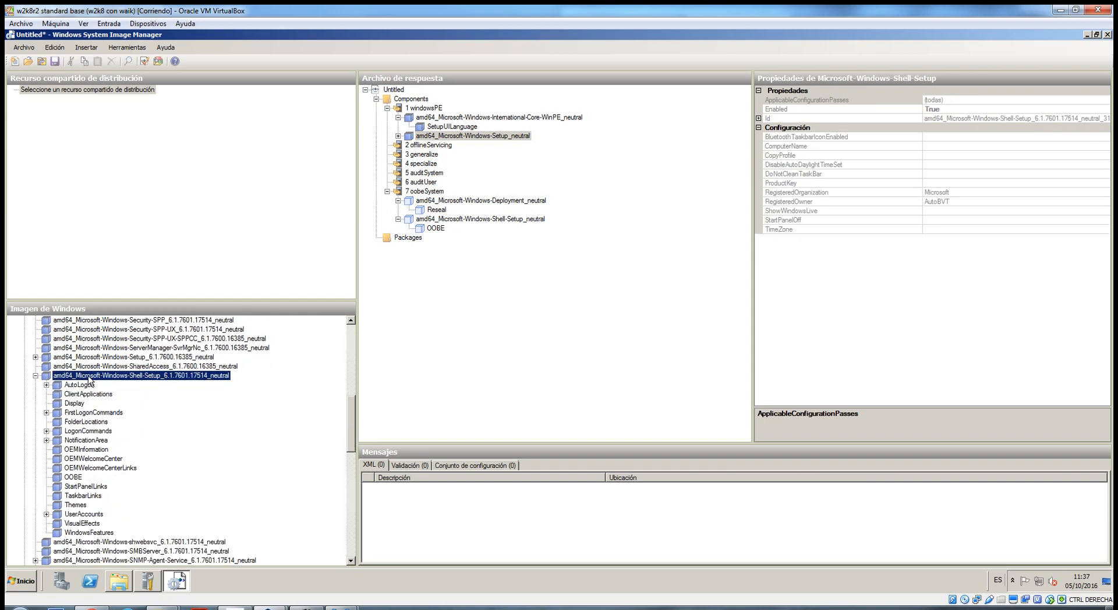
left_click(35, 376)
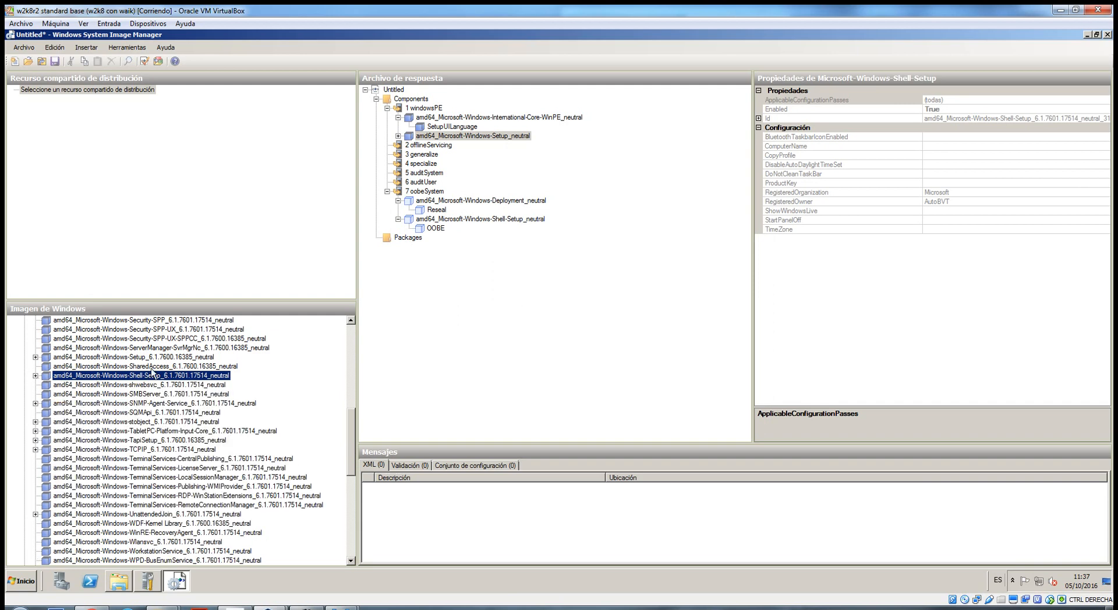
left_click(159, 349)
left_click(36, 357)
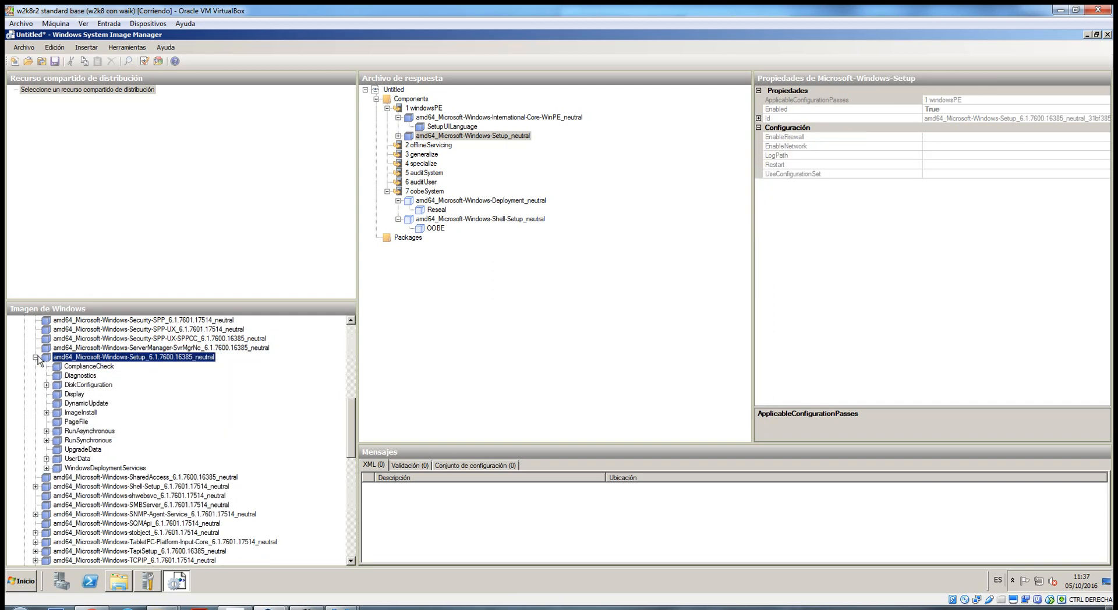
left_click(91, 385)
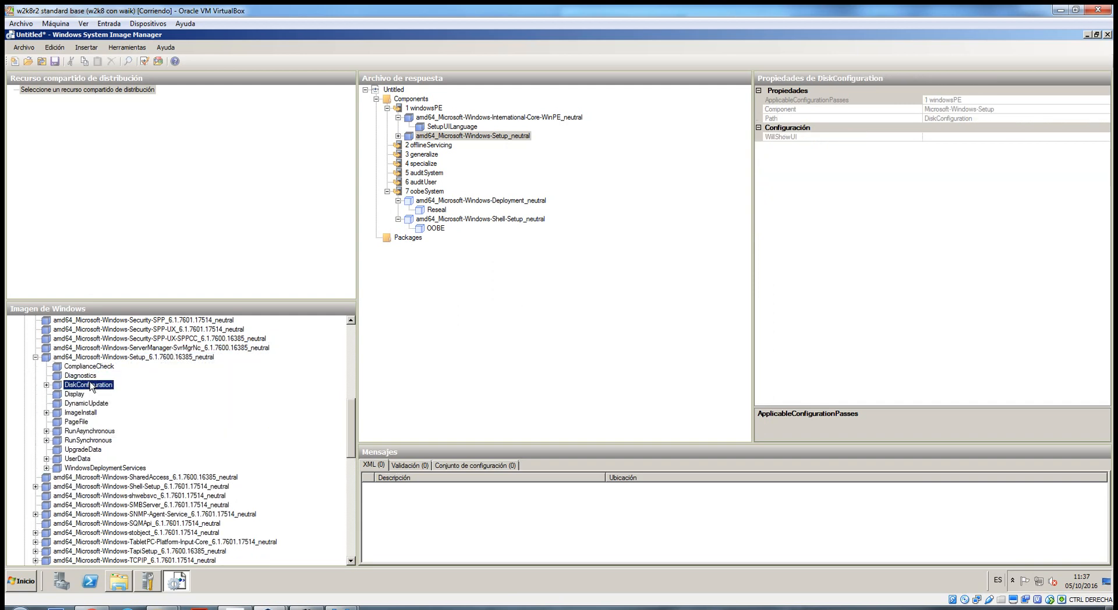
right_click(82, 413)
left_click(123, 418)
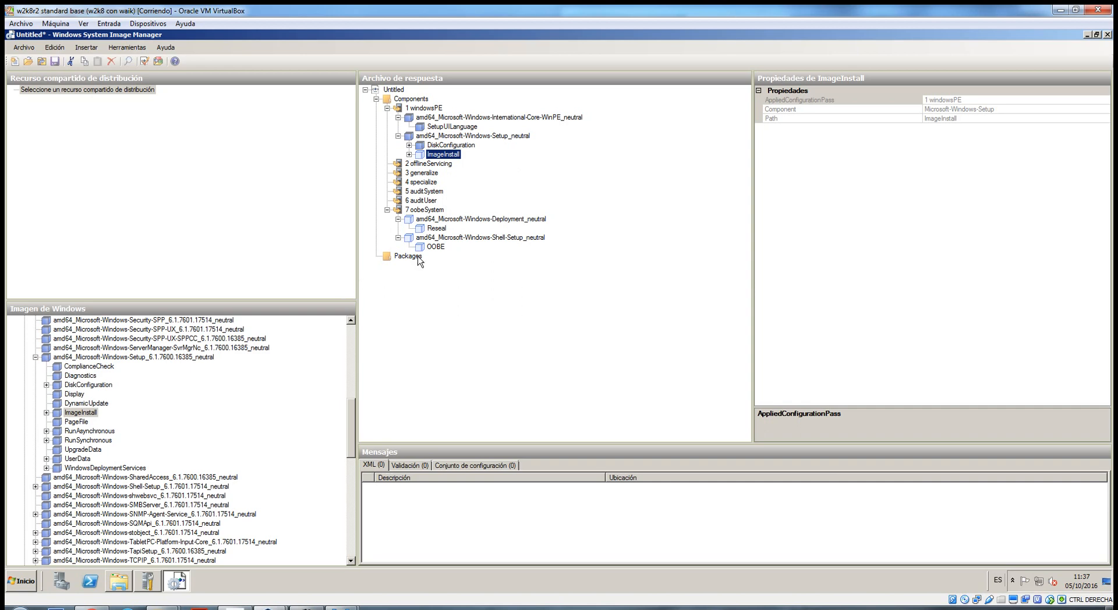
Step: Set the InstallTo target under ImageInstall's OSImage to DiskID 0 and PartitionID 1
left_click(409, 154)
left_click(450, 164)
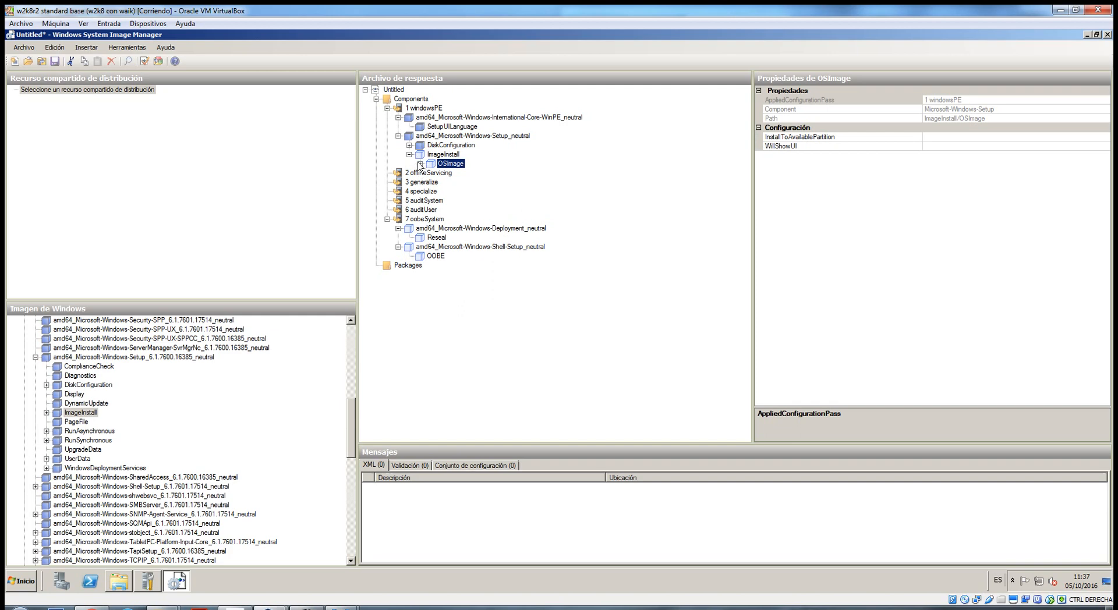
left_click(420, 164)
left_click(453, 183)
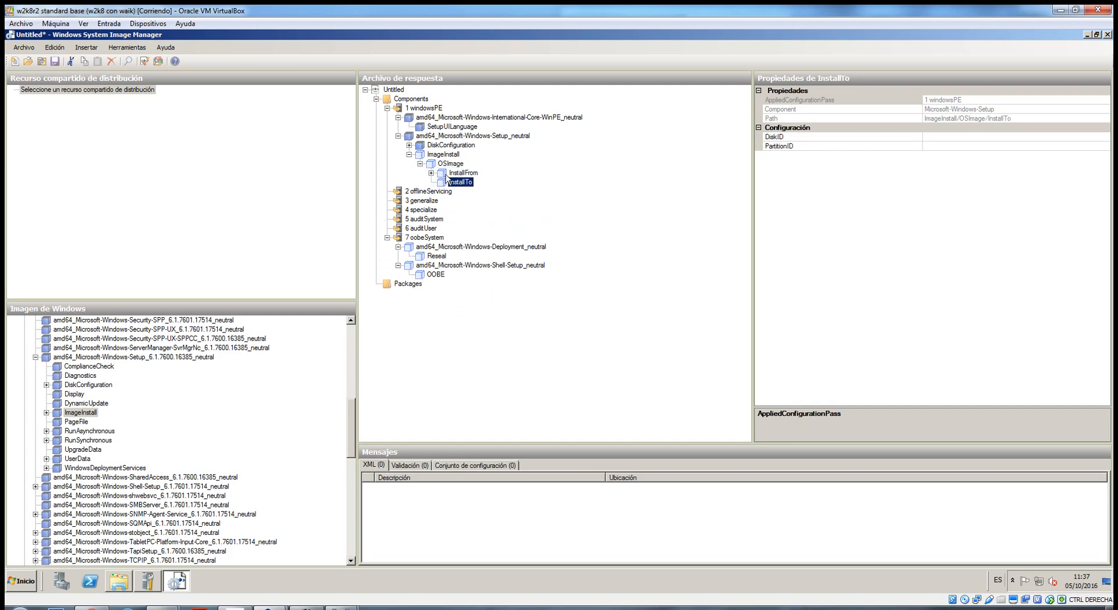
left_click(943, 136)
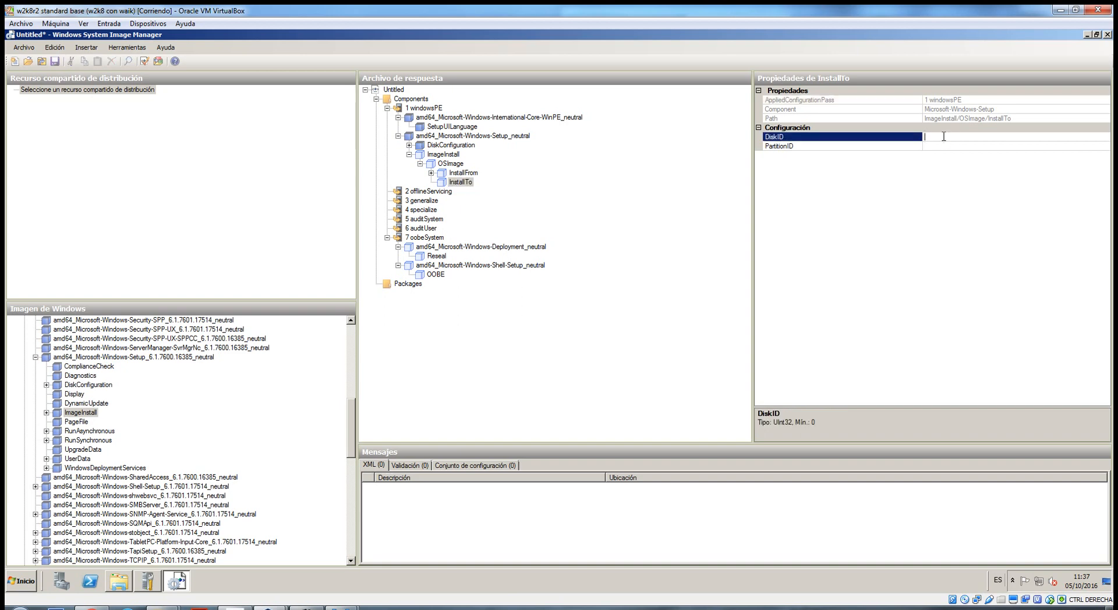
type("0")
key("Tab")
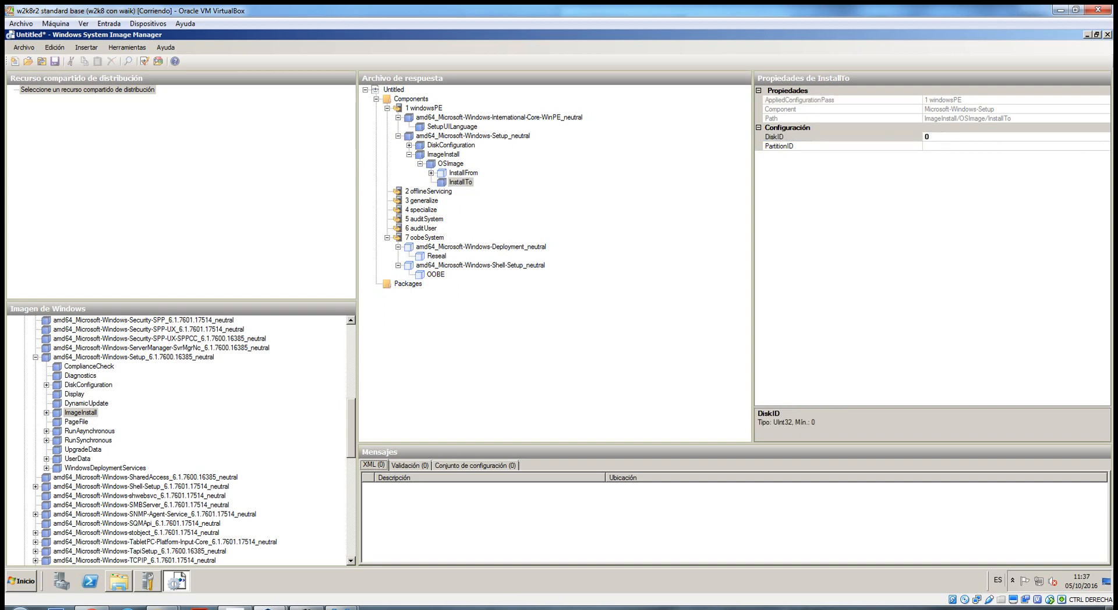
left_click(941, 146)
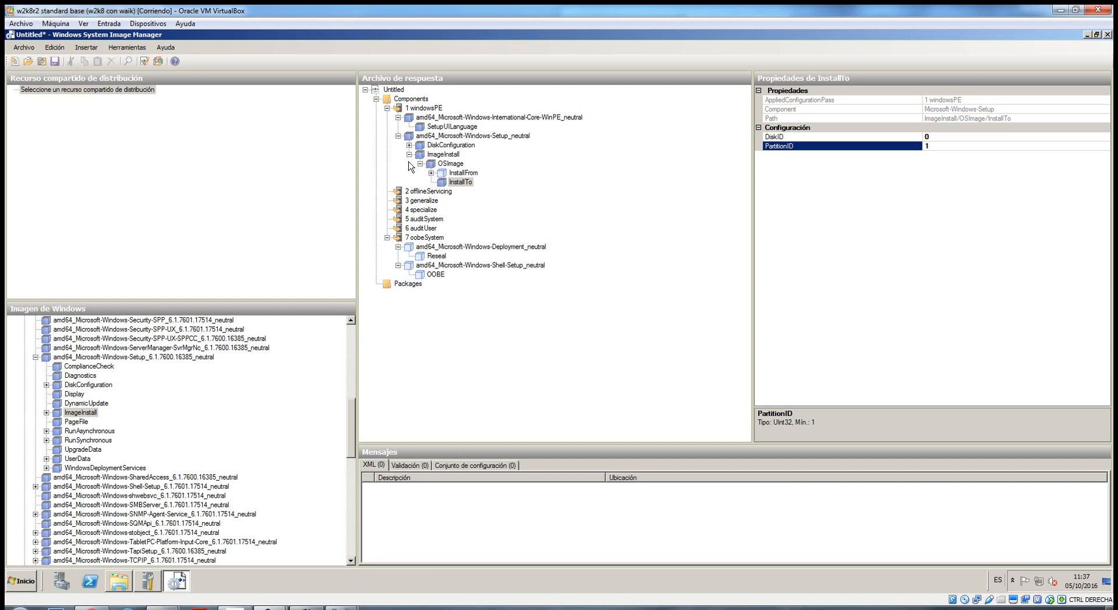
Step: Add the UserData setting of Microsoft-Windows-Setup to the 1 windowsPE pass and set its AcceptEula to true
left_click(75, 459)
right_click(77, 459)
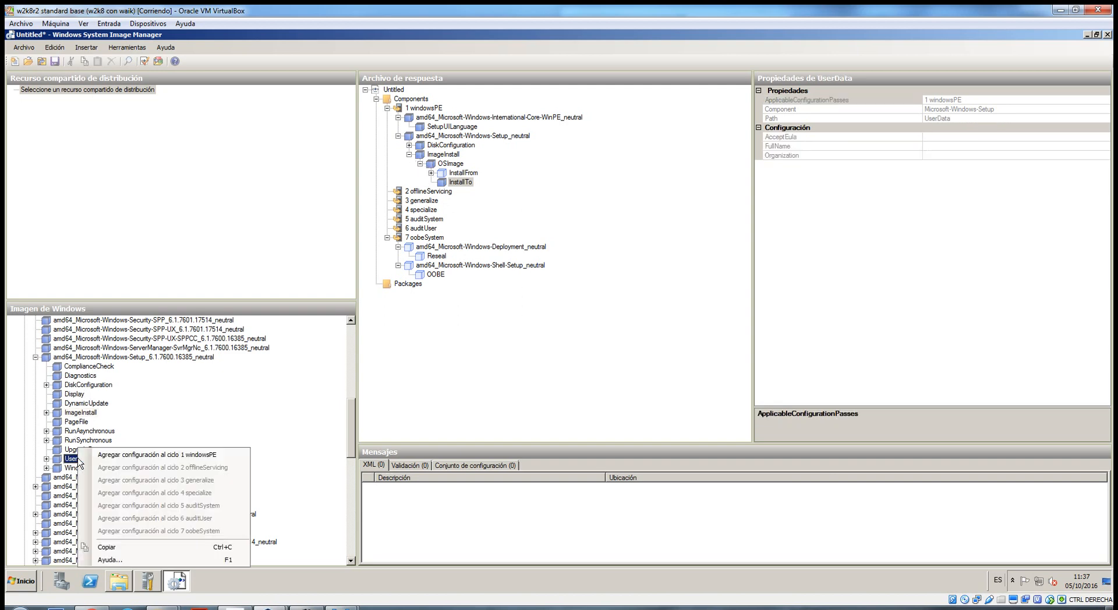
left_click(123, 455)
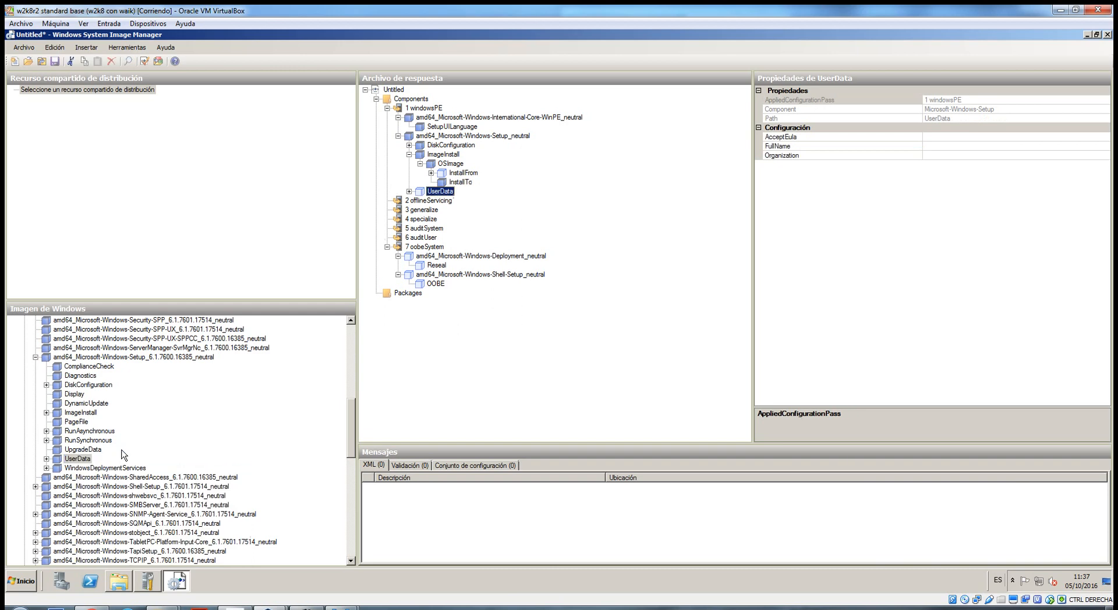
left_click(409, 191)
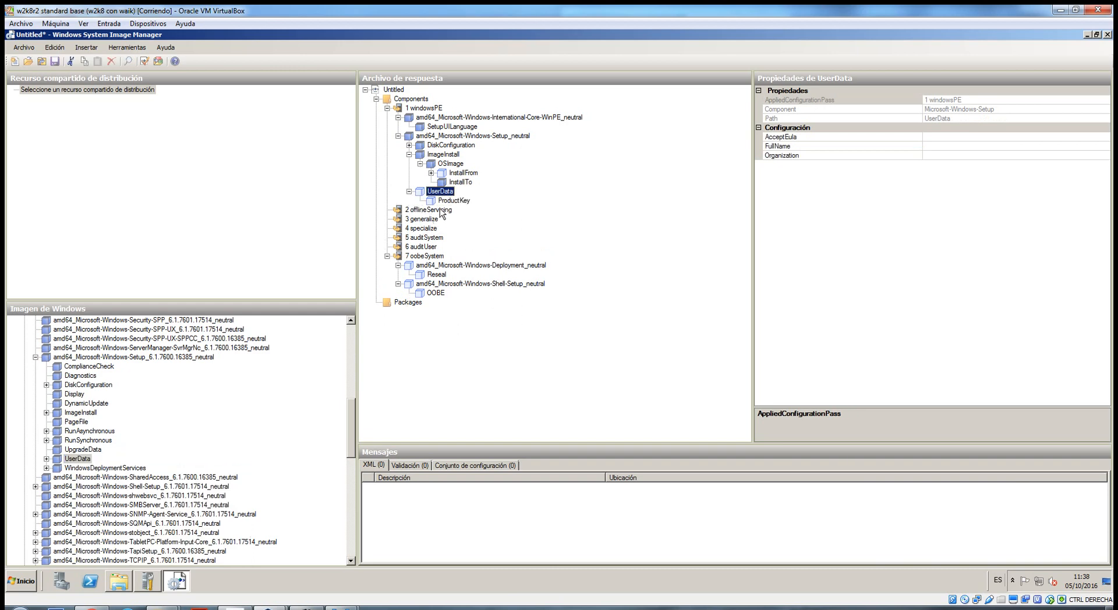
left_click(936, 138)
left_click(1104, 136)
left_click(993, 153)
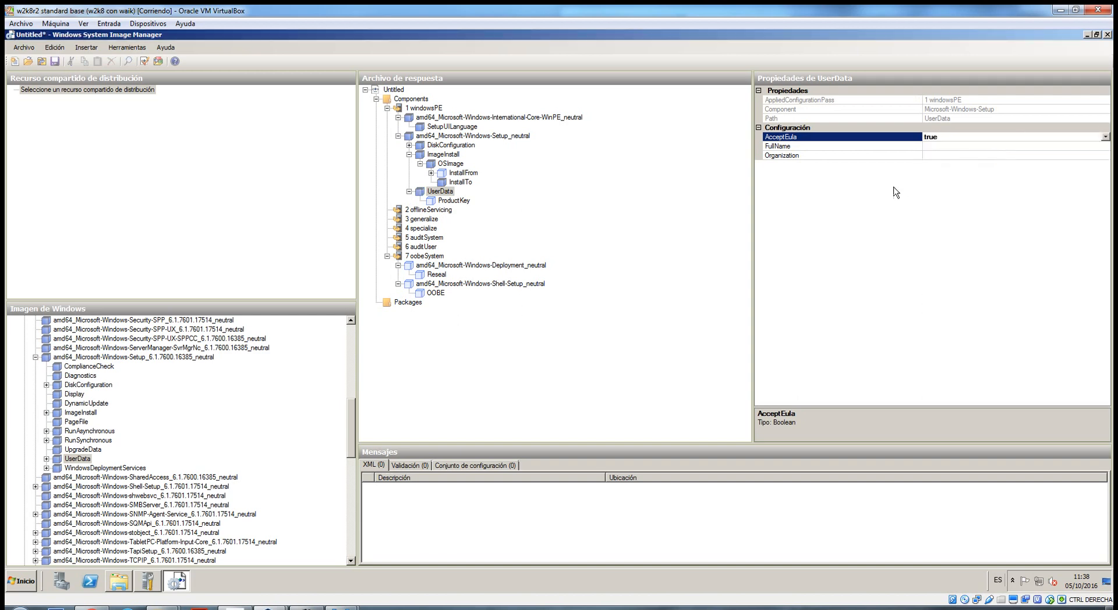
Step: Set WillShowUI to OnError for the ProductKey entry under UserData, leaving the key empty
left_click(446, 200)
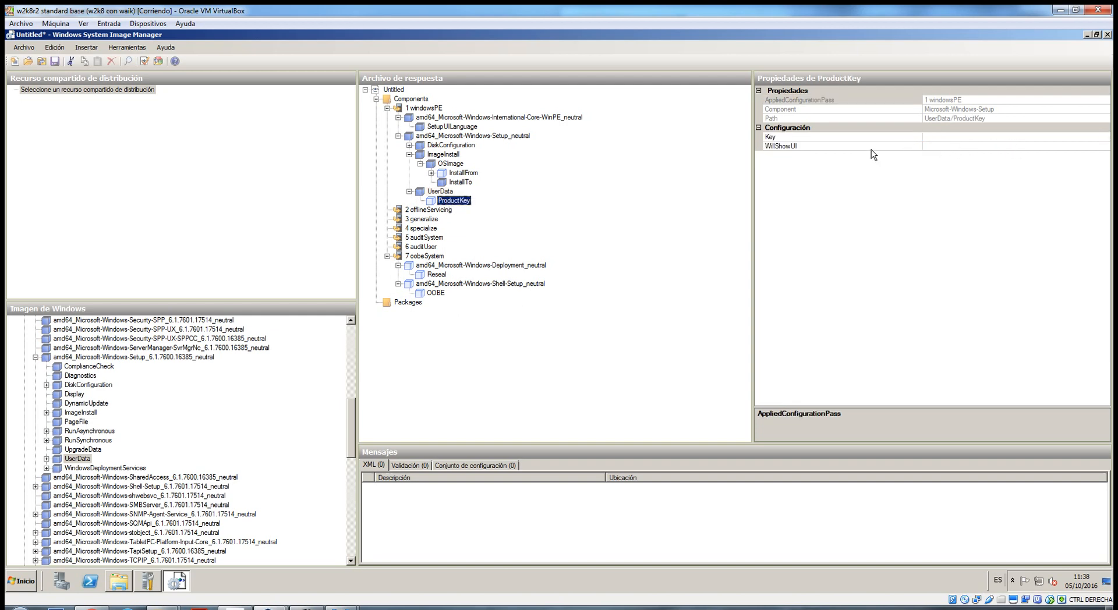
left_click(899, 140)
left_click(938, 146)
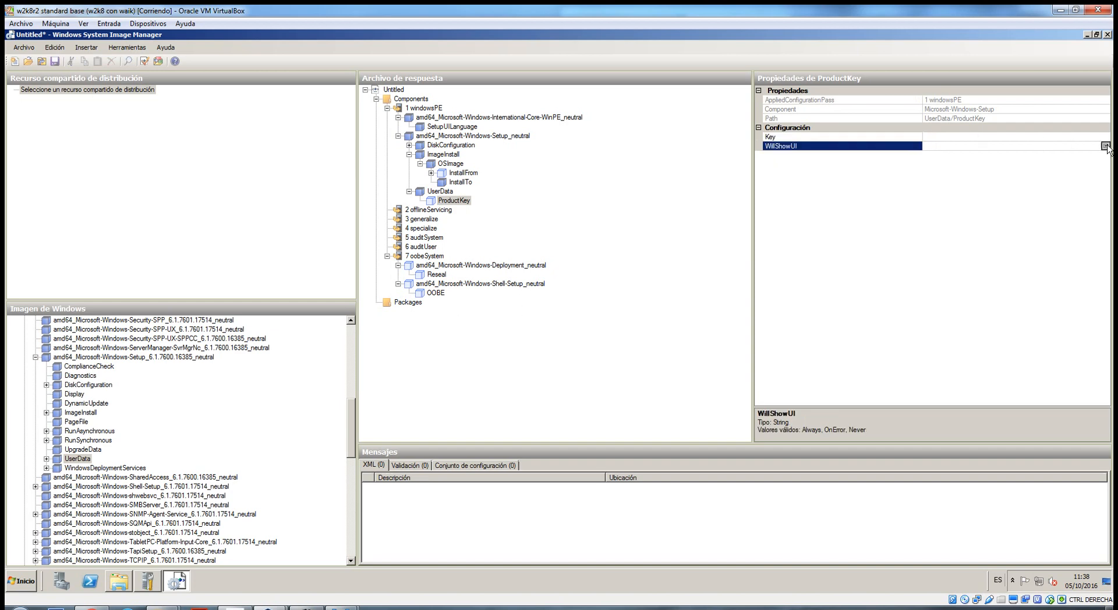
left_click(1105, 146)
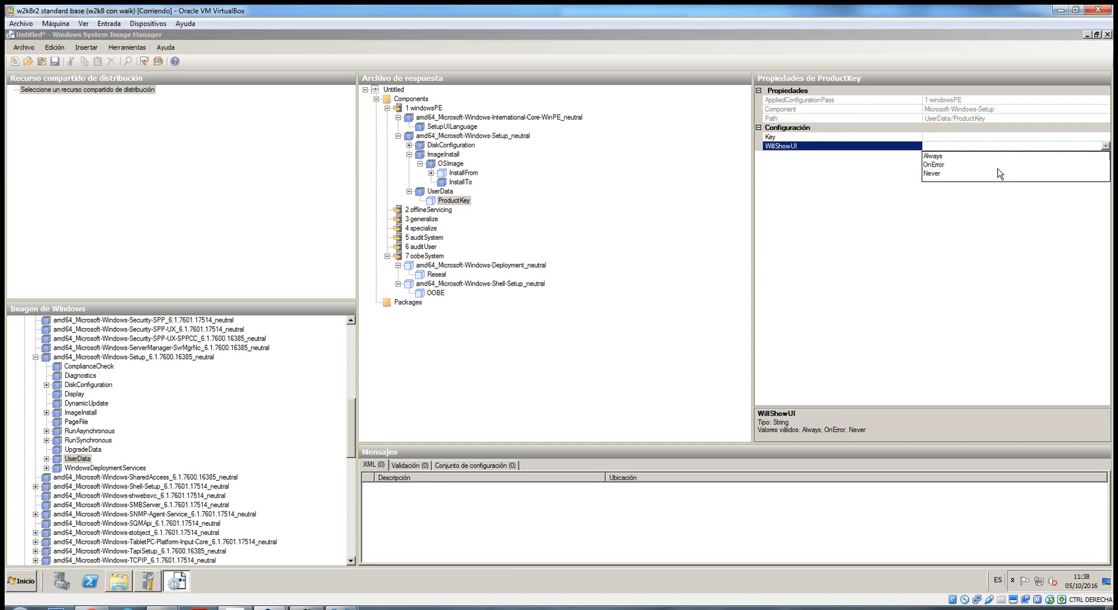
left_click(997, 167)
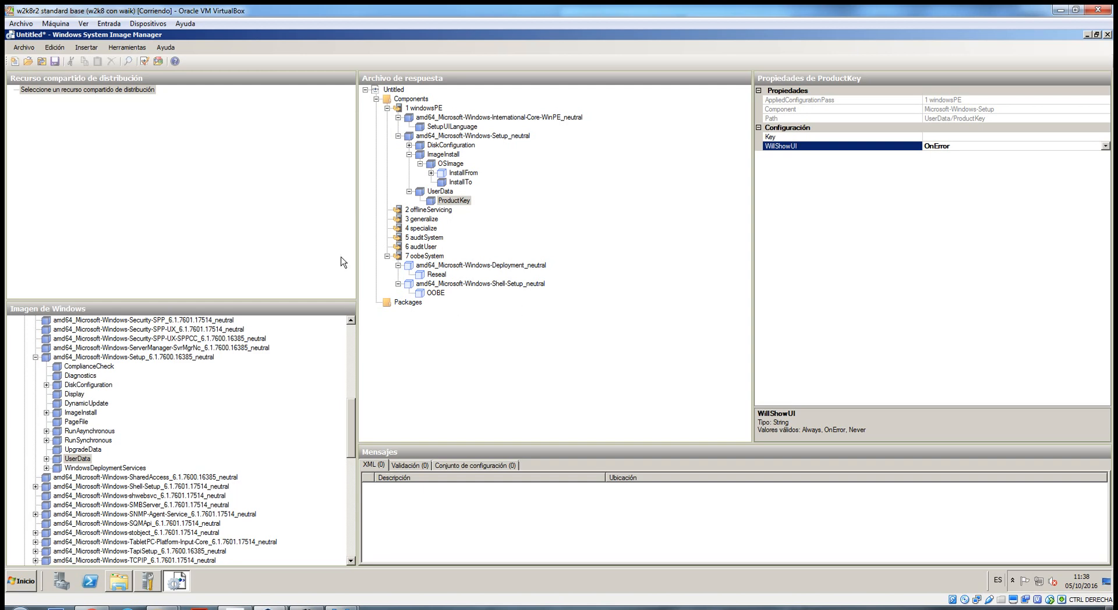
Step: Set ProtectYourPC to 1 and NetworkLocation to Work in the OOBE settings of the oobeSystem pass
left_click(429, 294)
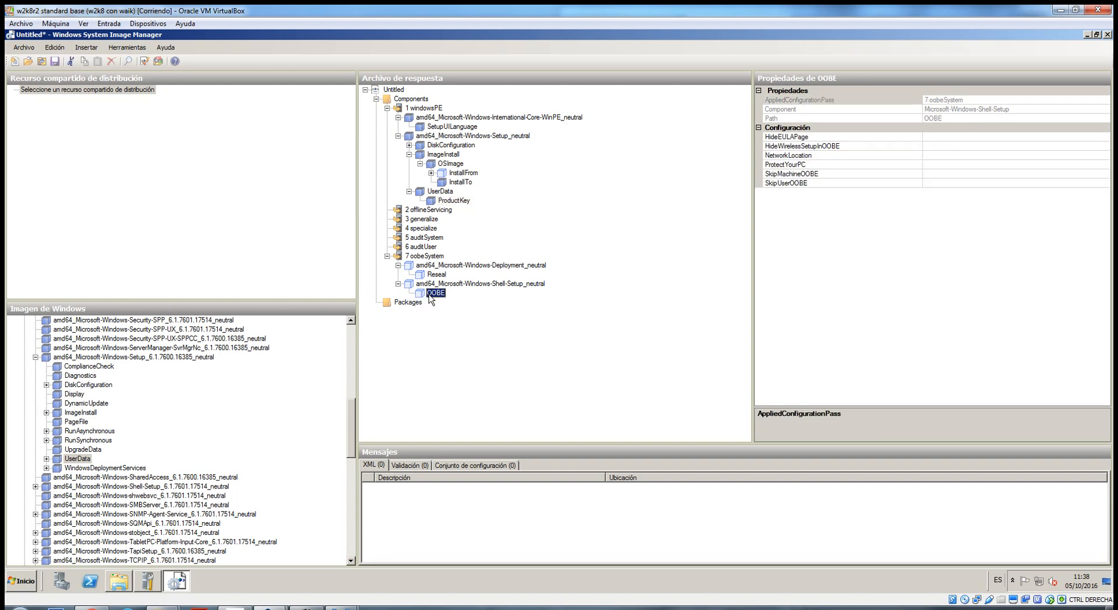
left_click(970, 166)
type("1")
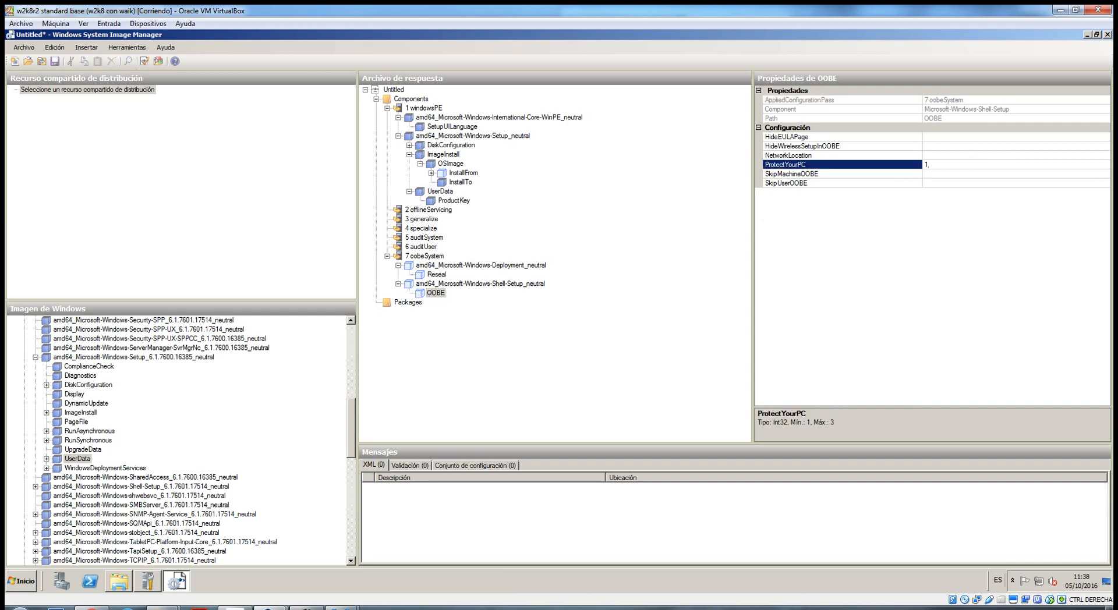
left_click(936, 156)
left_click(1104, 155)
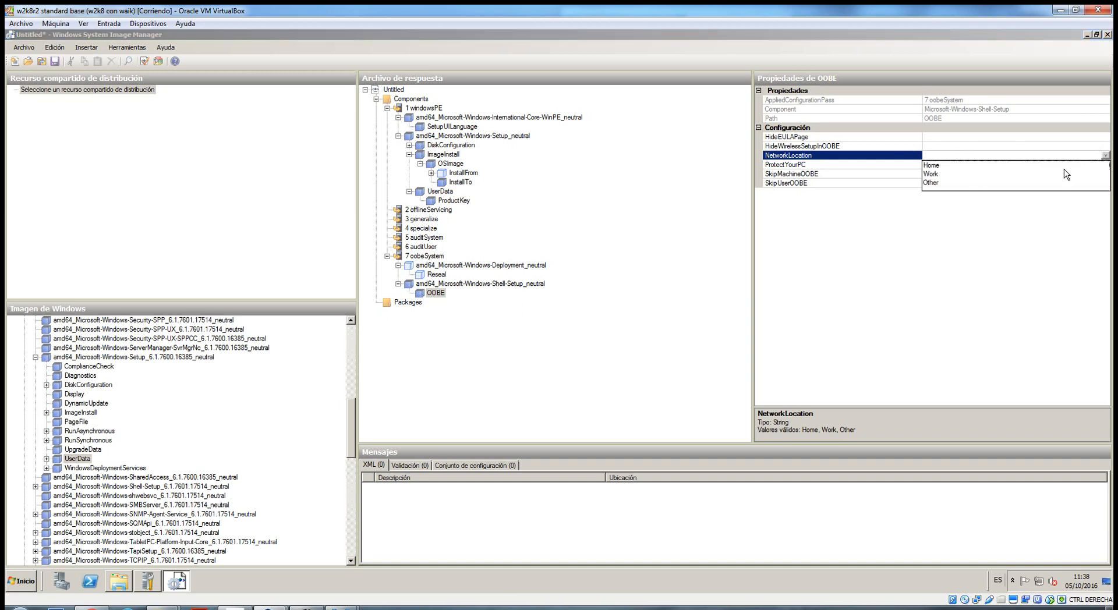
left_click(984, 184)
left_click(1104, 156)
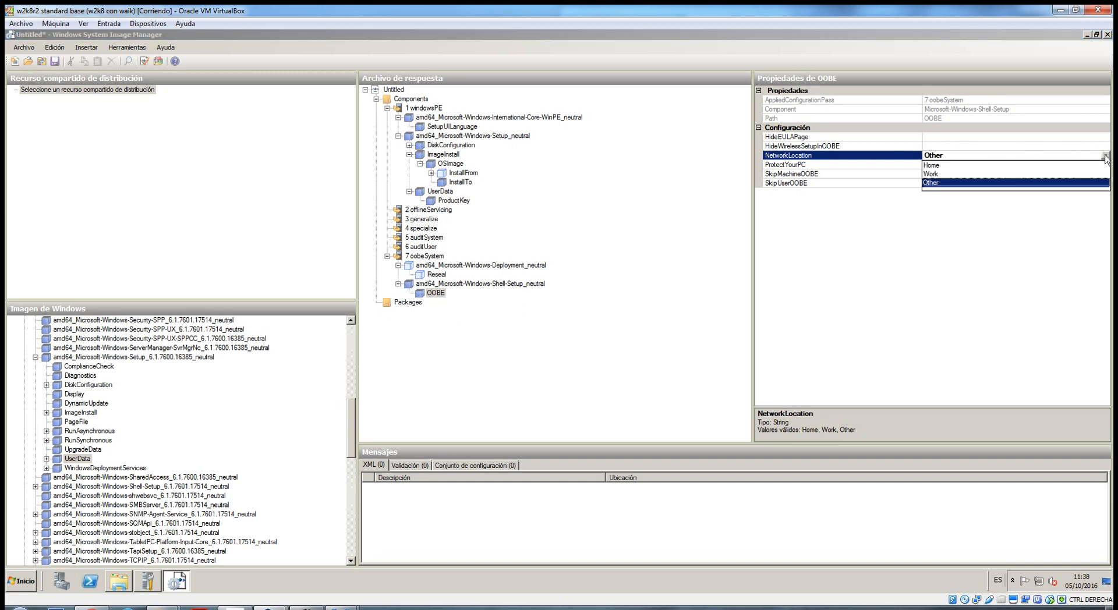
left_click(958, 175)
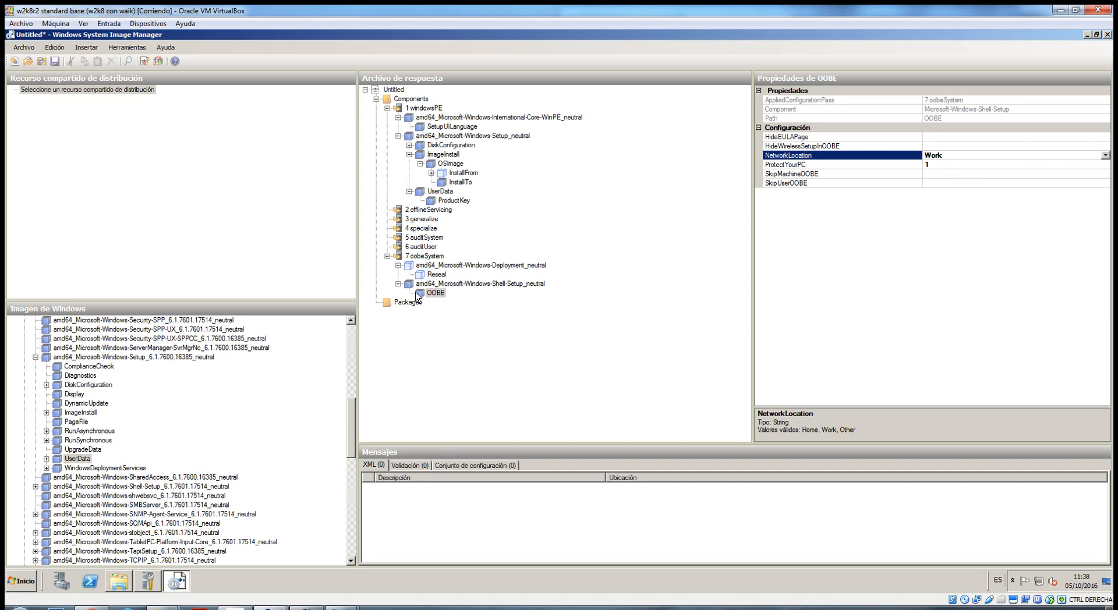
Step: Check the Reseal settings, validate the answer file, and examine the components its validation messages refer to
left_click(438, 275)
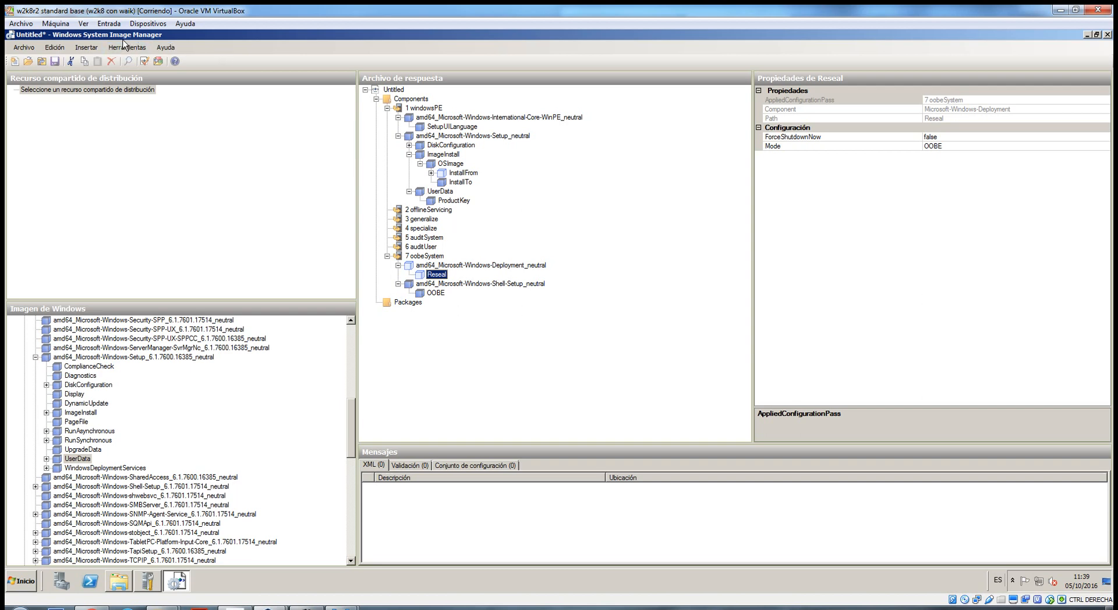
left_click(123, 46)
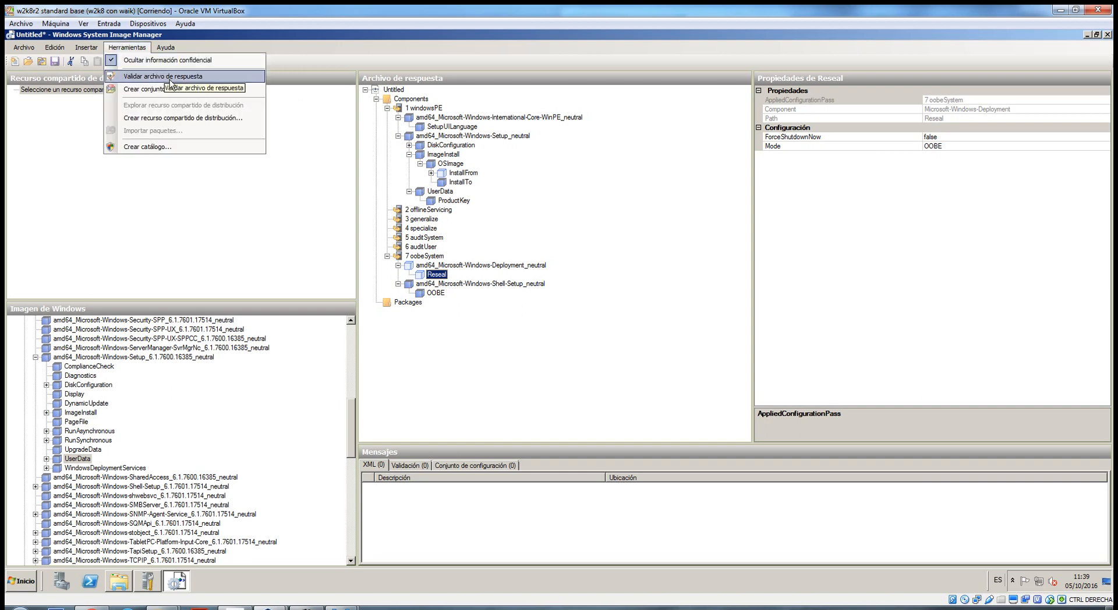
left_click(169, 82)
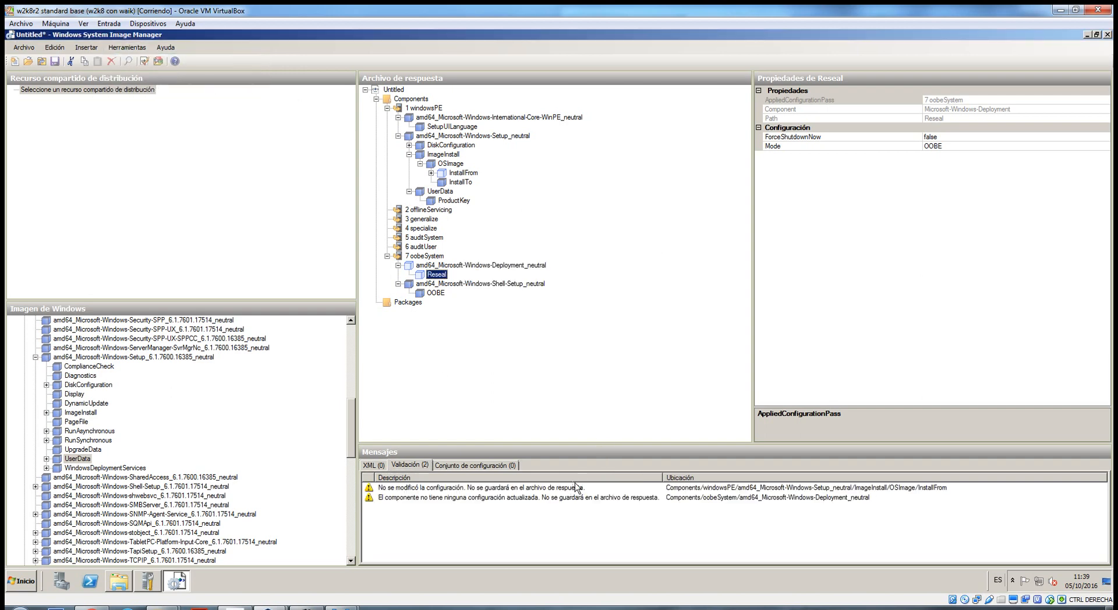
double_click(519, 488)
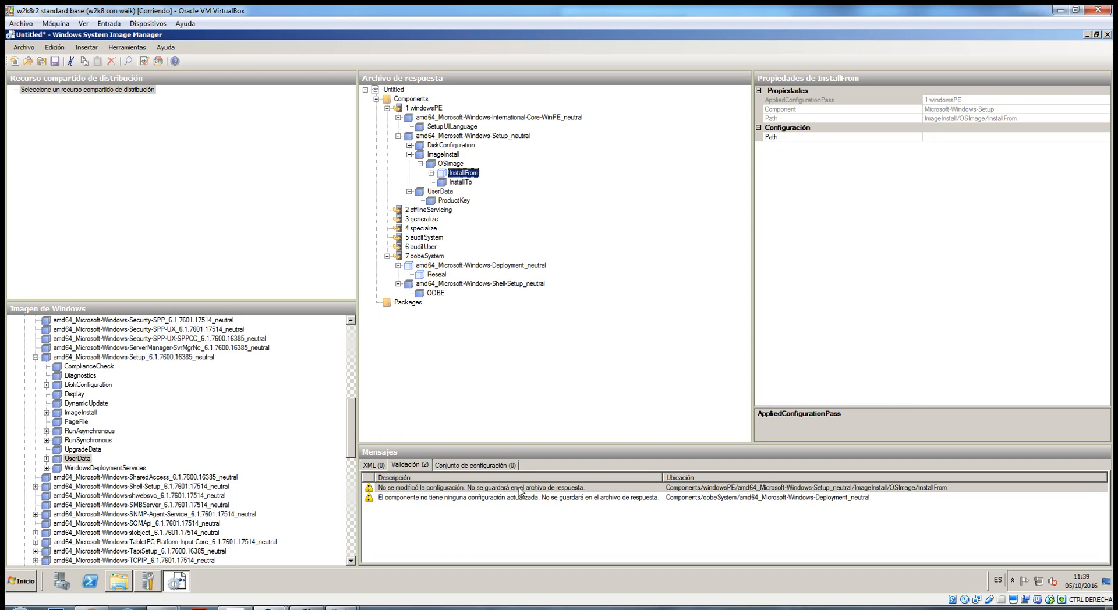
double_click(515, 498)
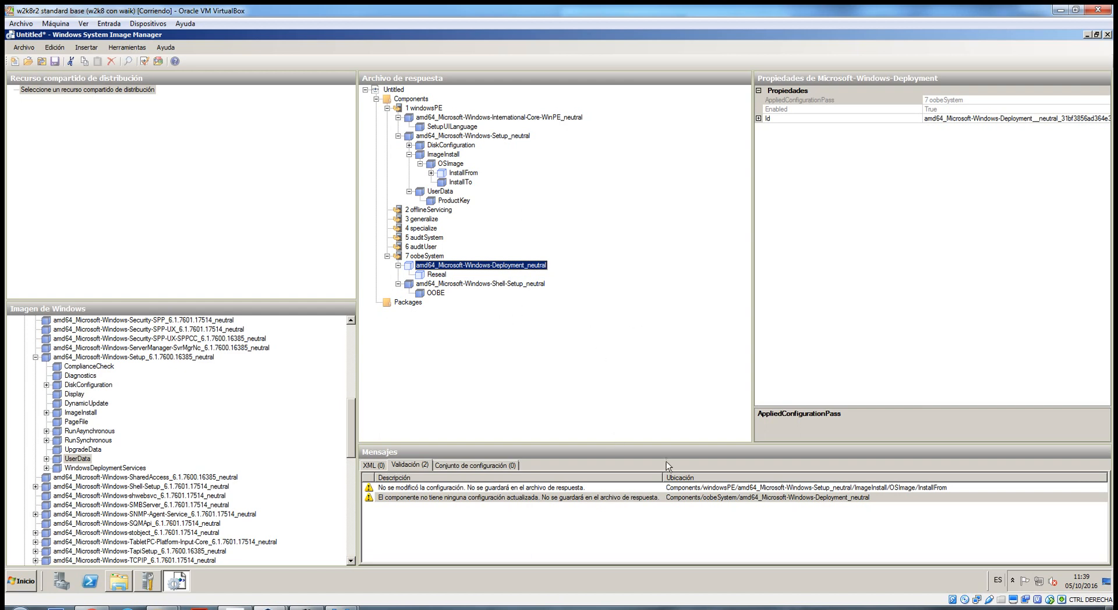
left_click(872, 488)
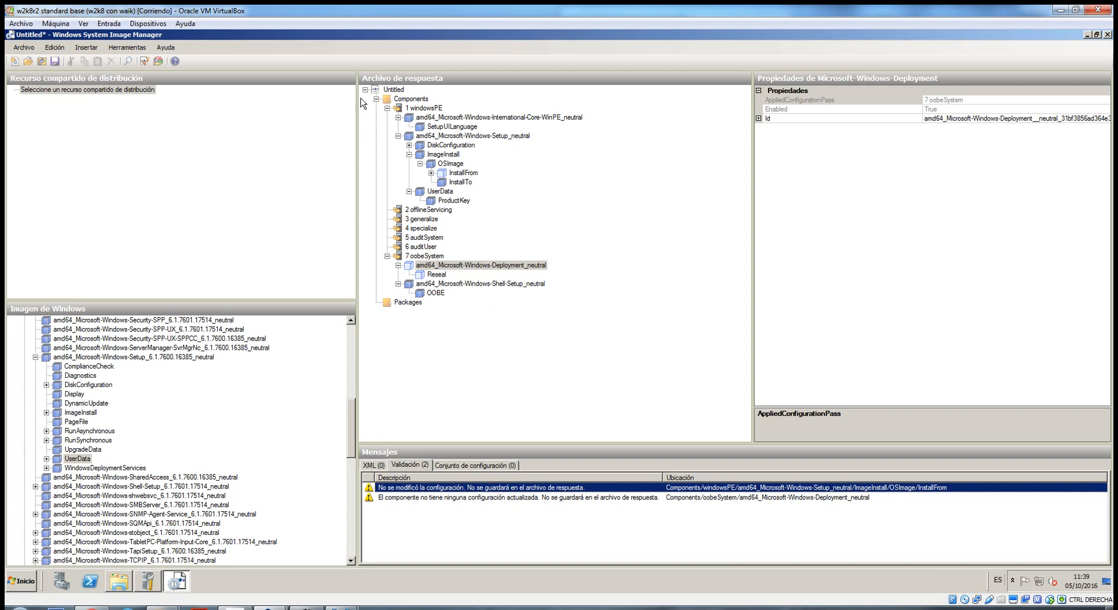
Step: Save the answer file as Autounattend_video.xml in the C:\imagenes sistemas folder
left_click(26, 47)
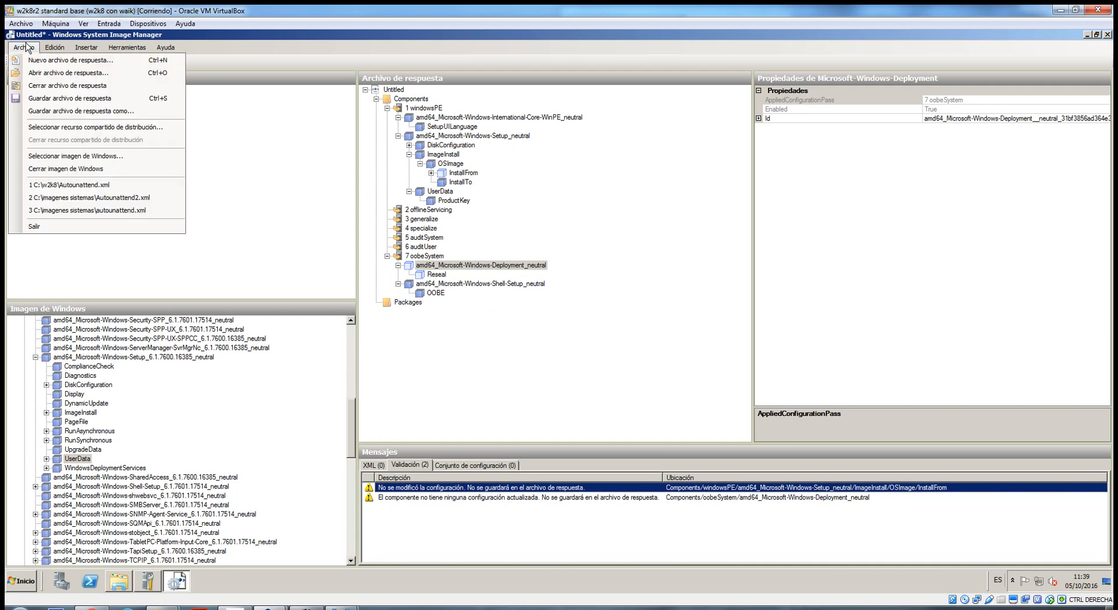
left_click(61, 116)
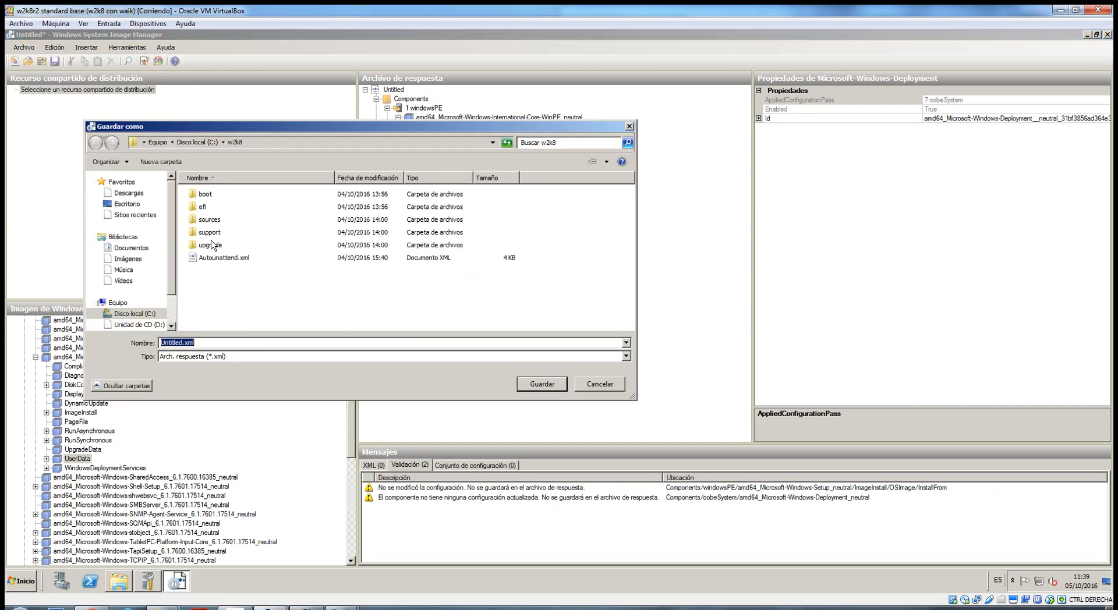
left_click(118, 304)
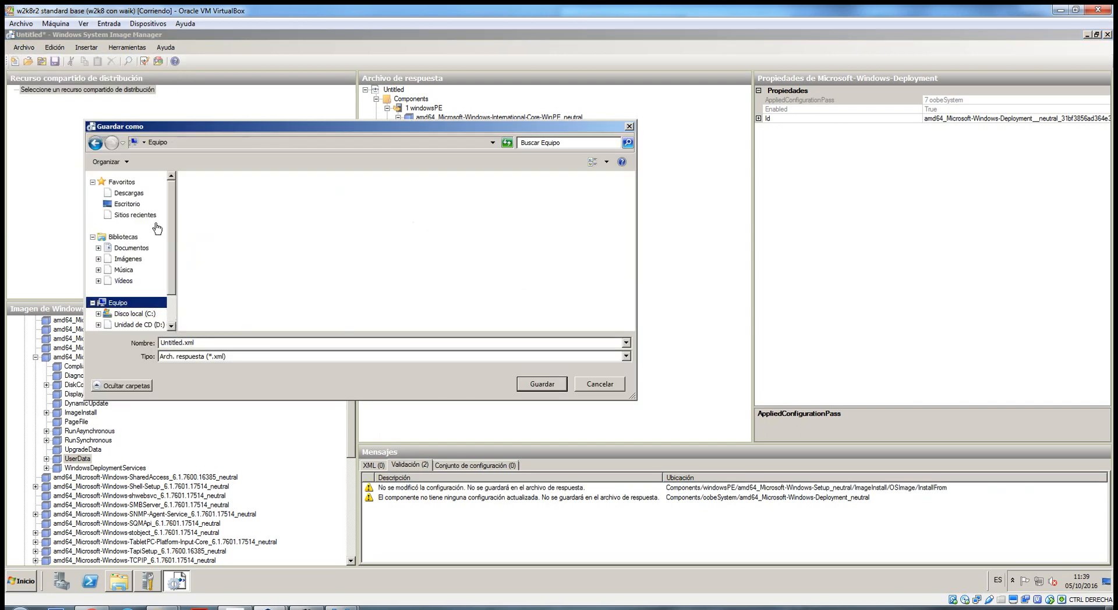
left_click(134, 313)
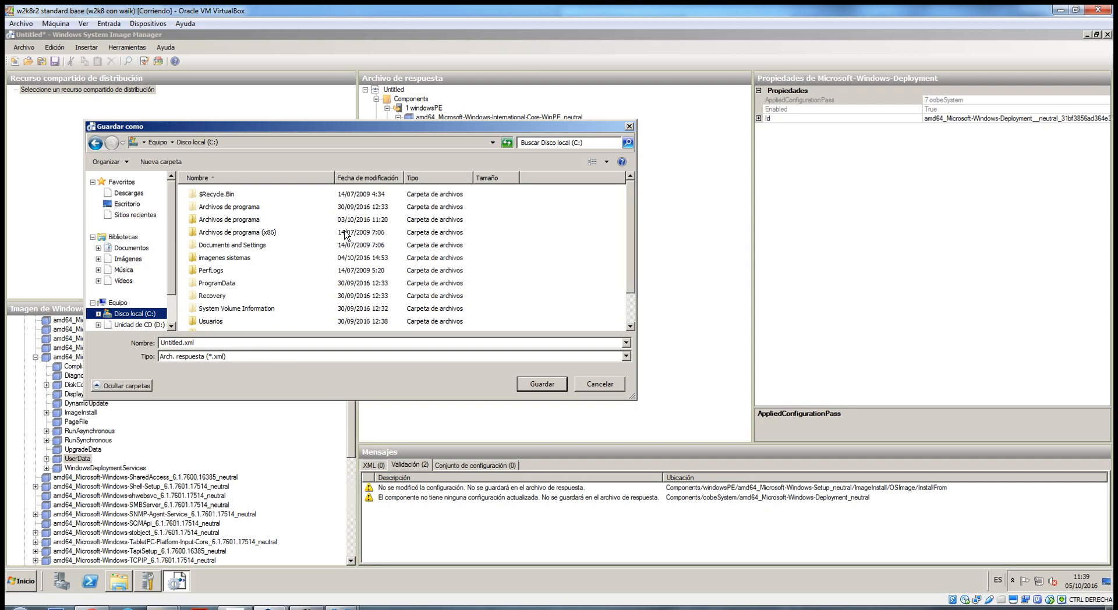
double_click(199, 259)
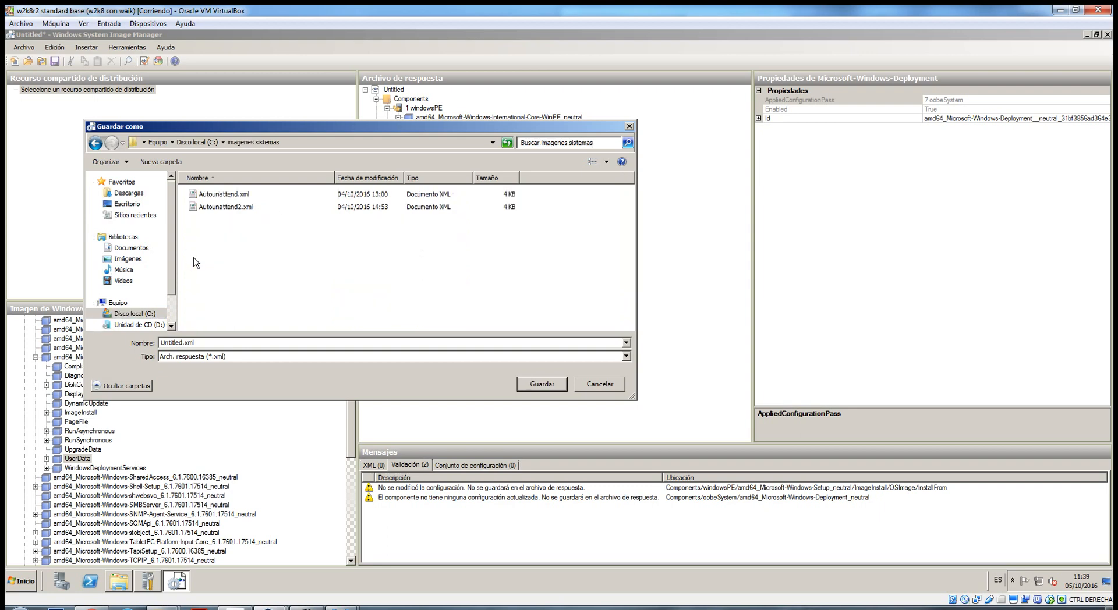
left_click(221, 195)
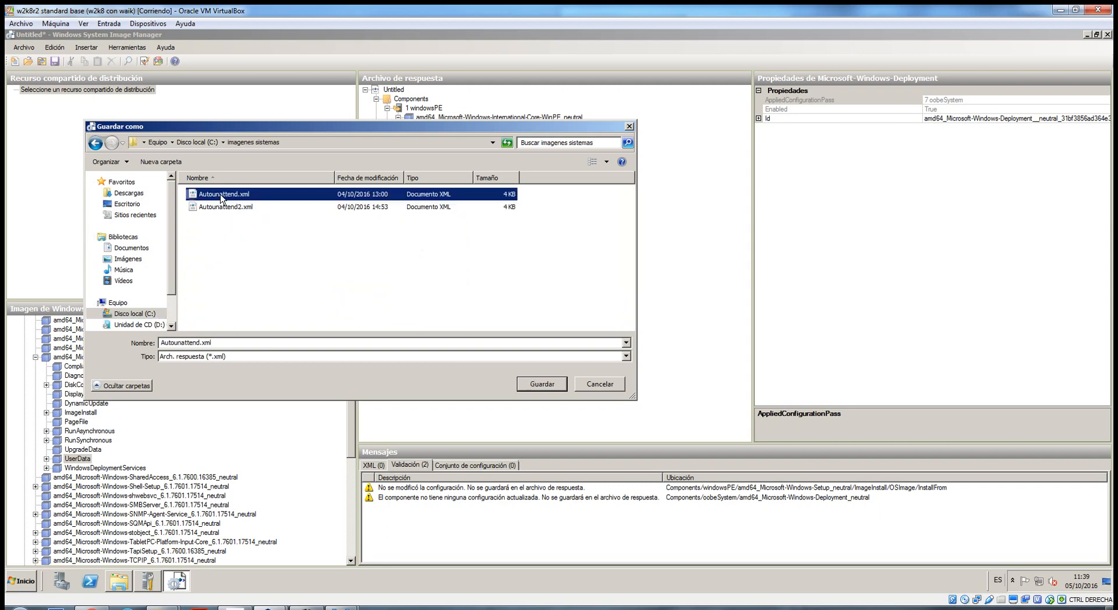
left_click(200, 343)
type("_video")
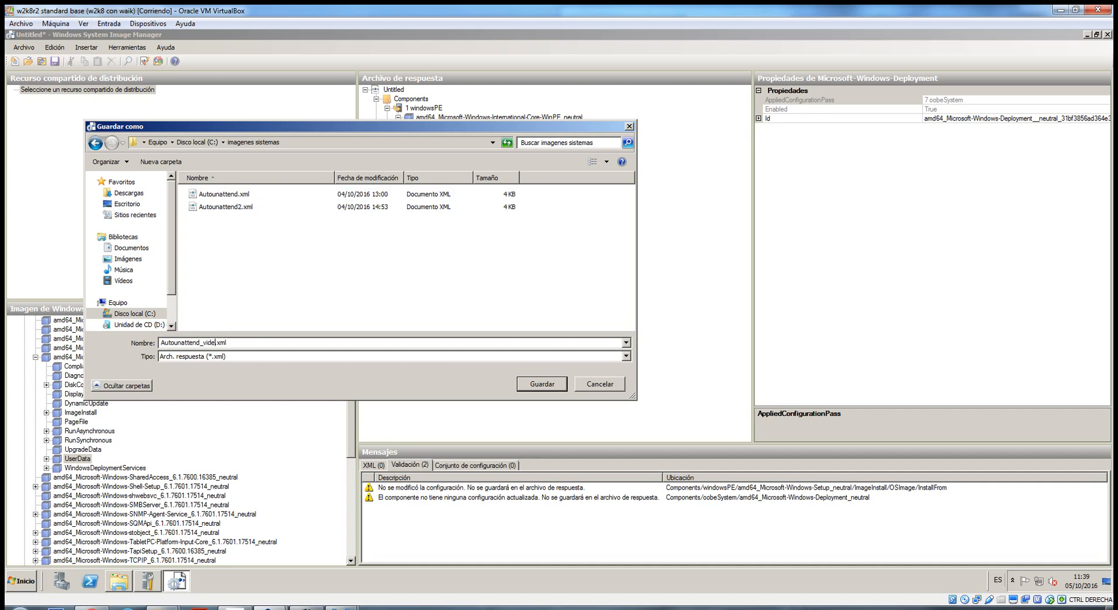
key("Return")
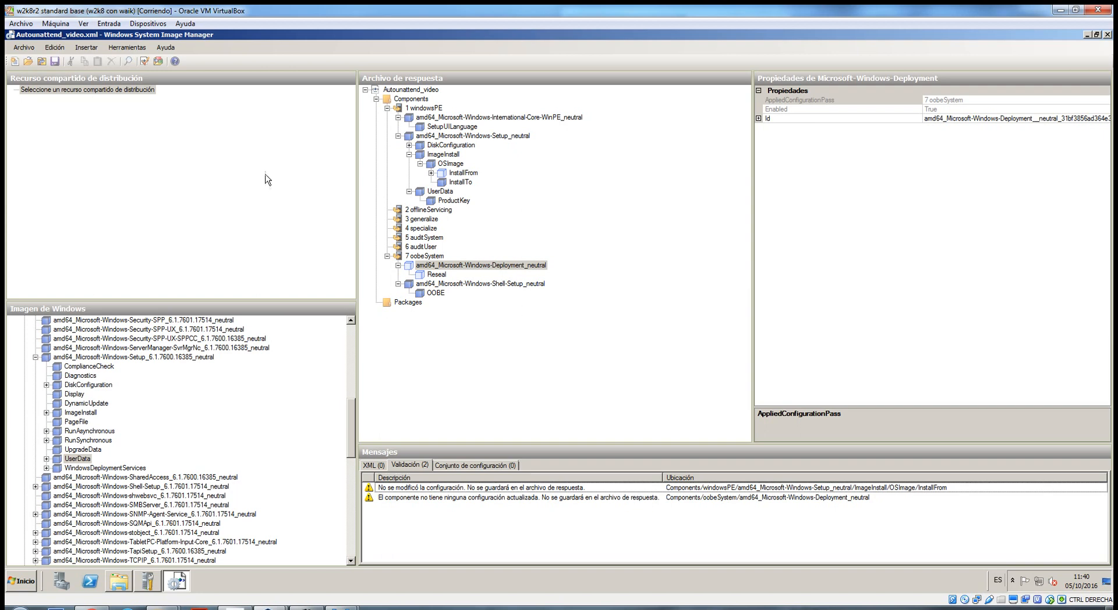
Step: In the file explorer, copy Autounattend_video.xml from C:\imagenes sistemas into the C:\w2k8 folder
left_click(129, 582)
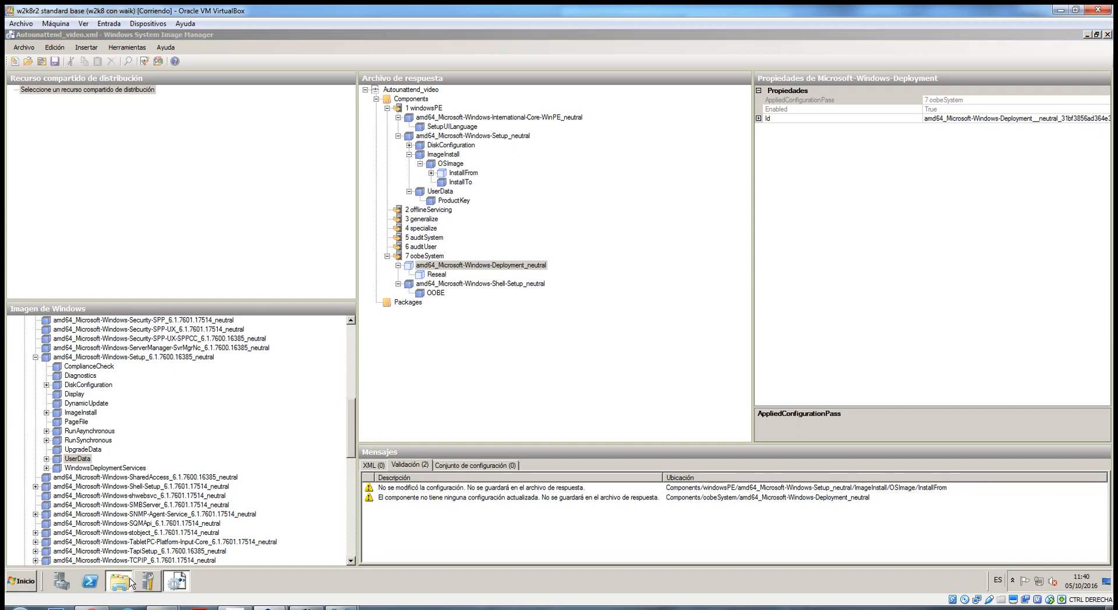
double_click(137, 167)
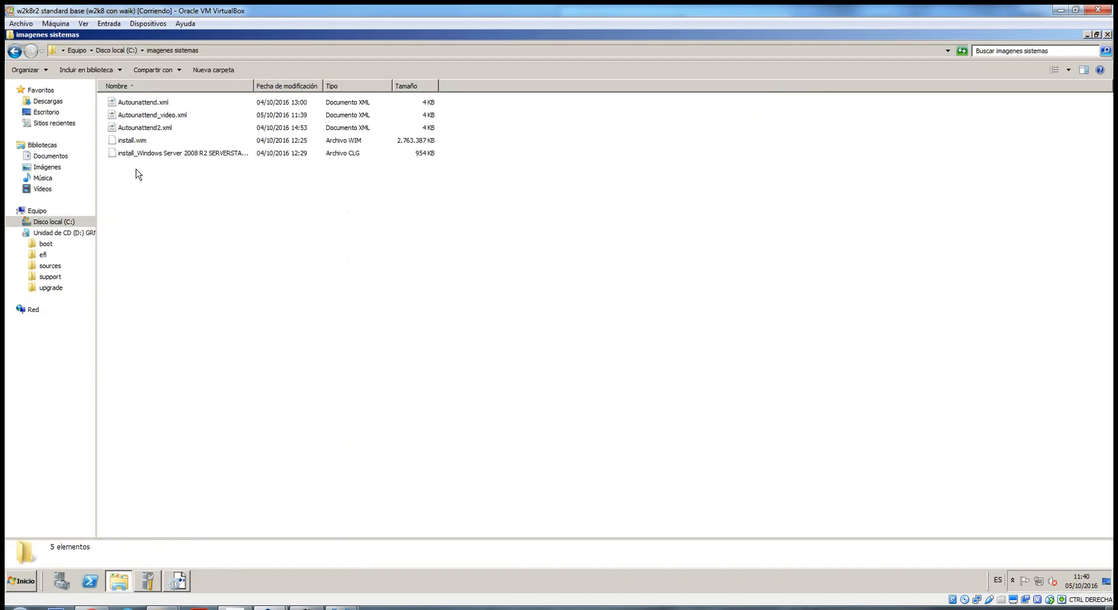
left_click(158, 116)
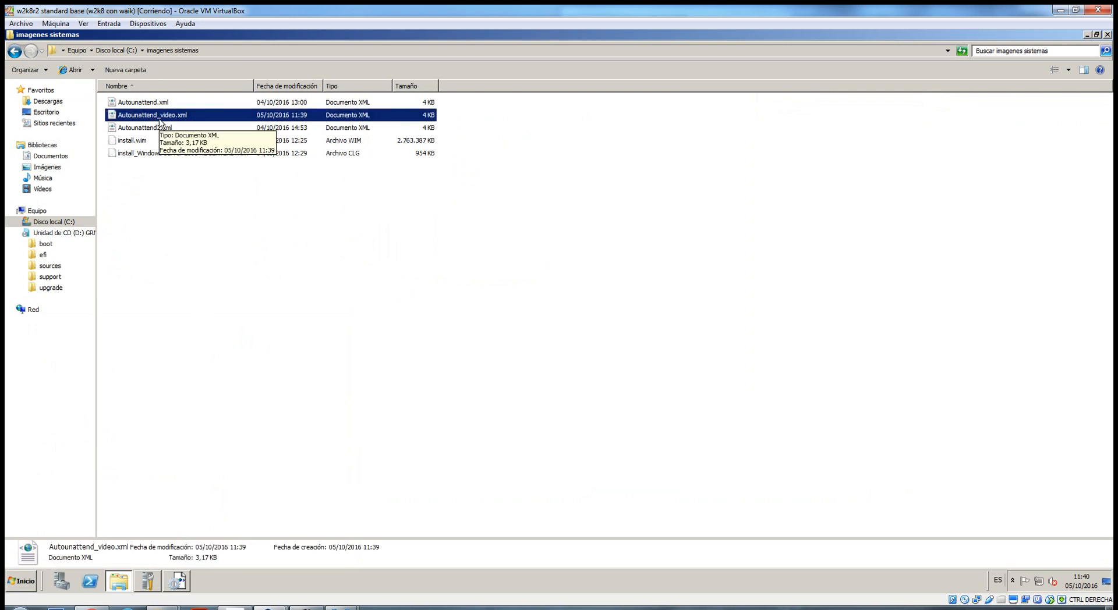
left_click(57, 222)
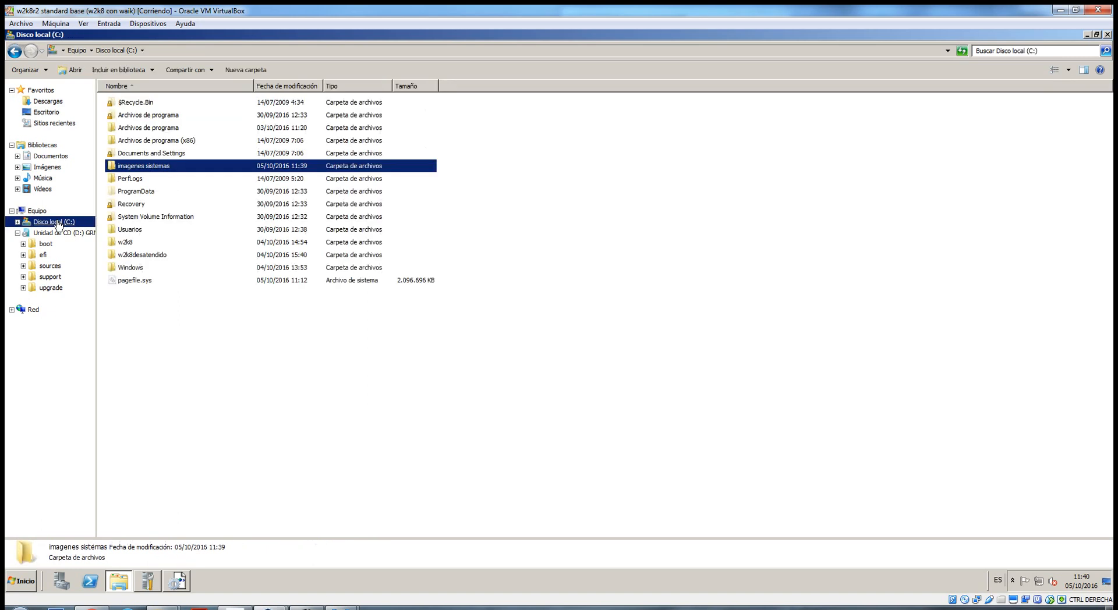
left_click(125, 243)
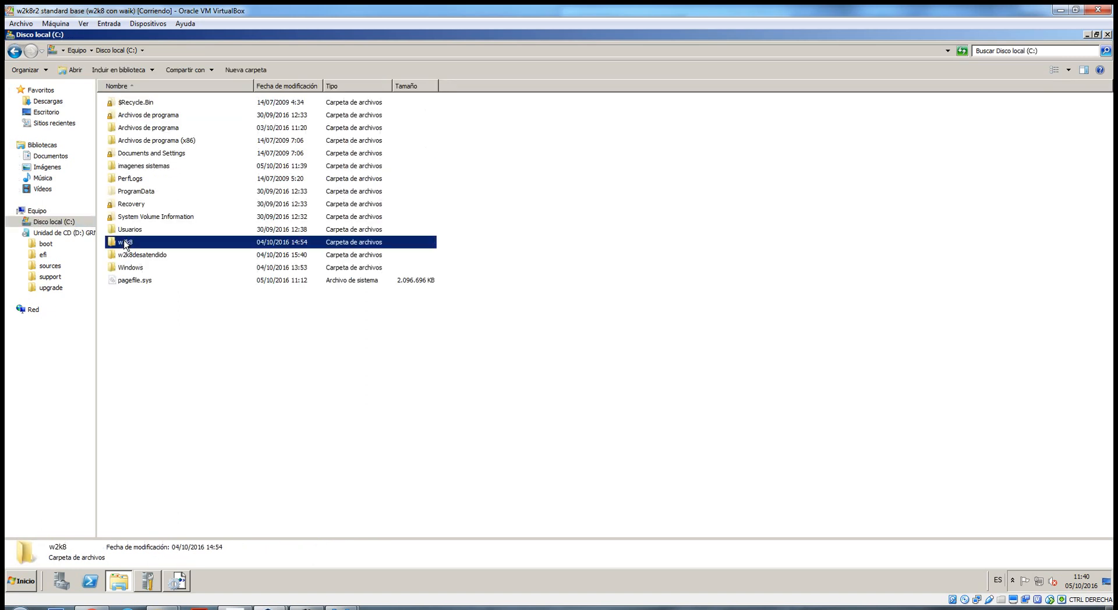
double_click(125, 244)
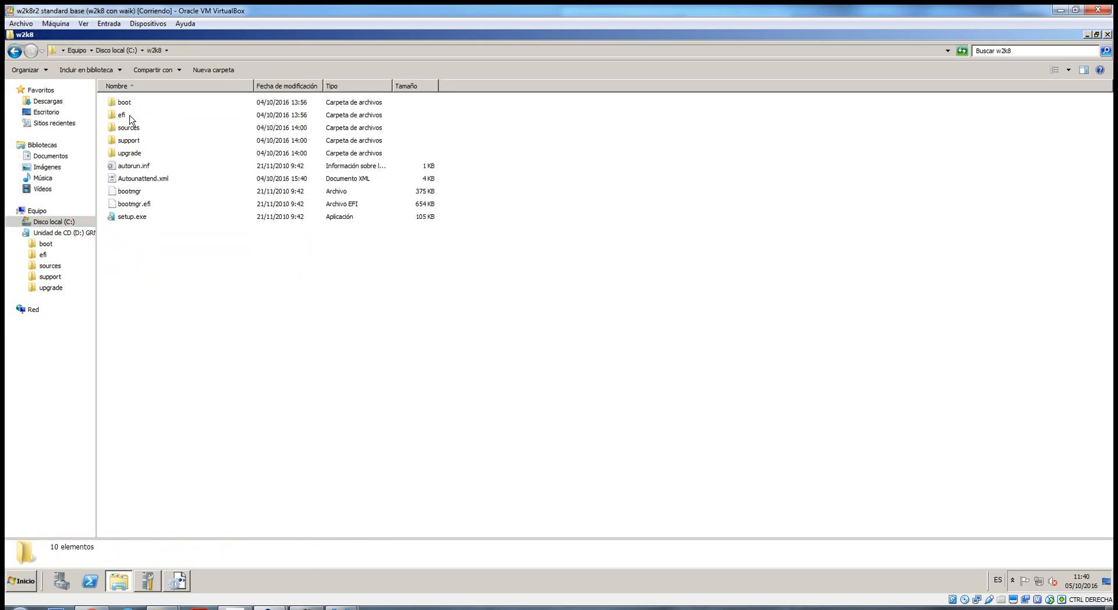
right_click(157, 259)
left_click(175, 318)
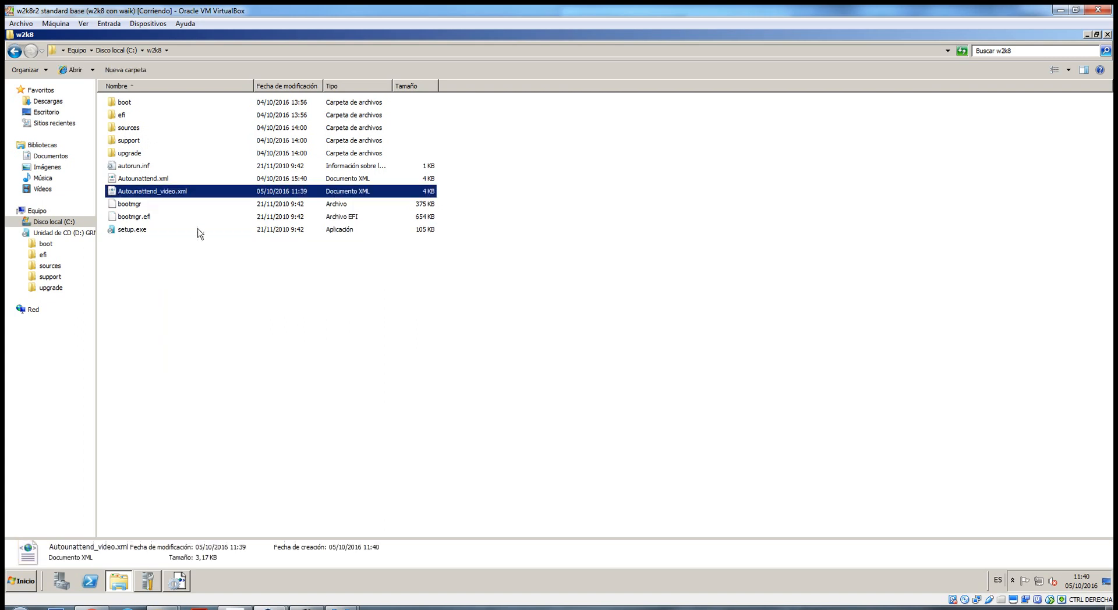
left_click(172, 192)
key("Right")
key("BackSpace")
key("BackSpace")
key("BackSpace")
key("BackSpace")
key("BackSpace")
key("BackSpace")
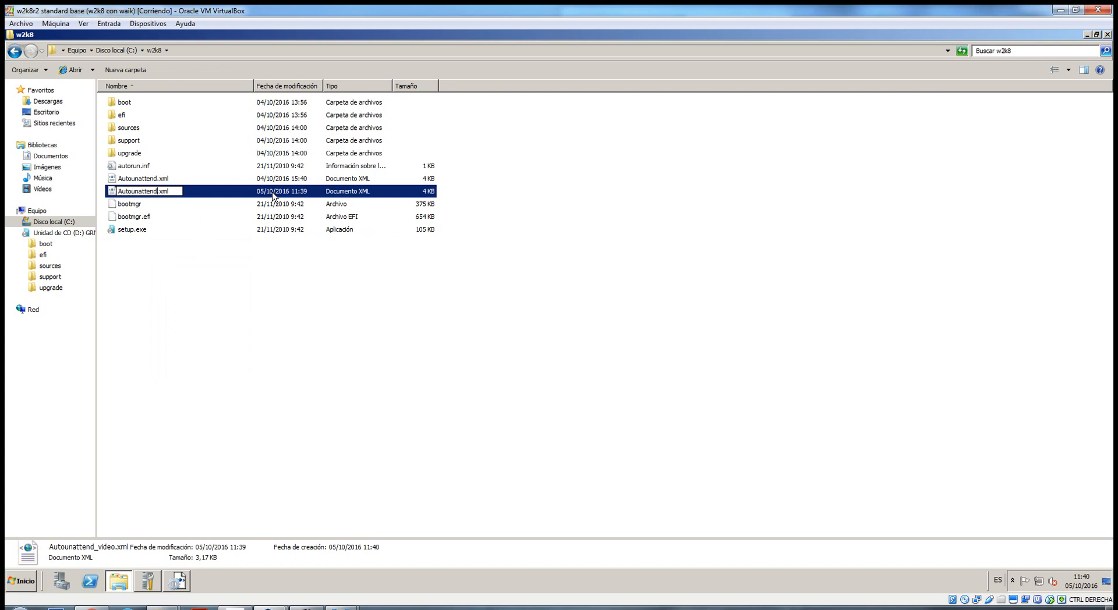
key("Escape")
Step: Permanently delete the old Autounattend.xml from the C:\w2k8 folder
left_click(169, 181)
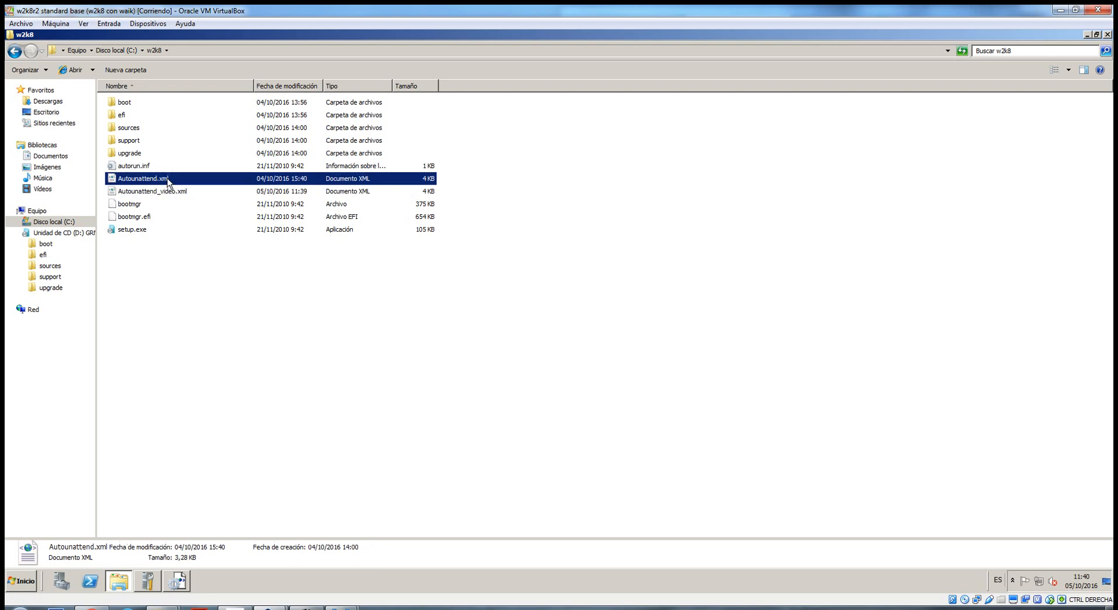
key("shift+Delete")
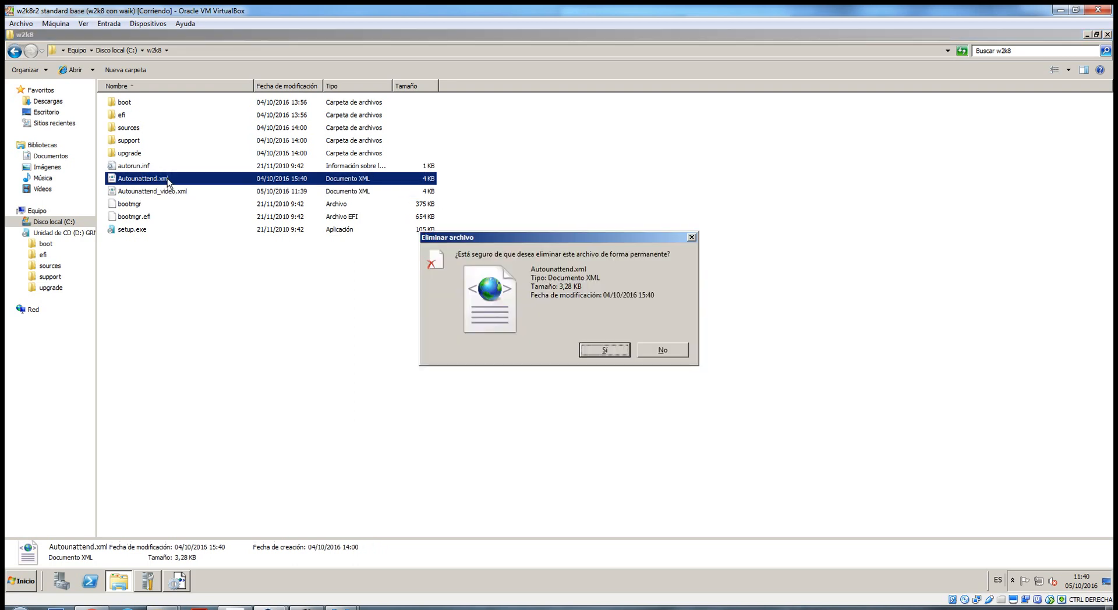
key("Return")
Step: Rename Autounattend_video.xml in the C:\w2k8 folder as Autounattend.xml
key("Down")
left_click(168, 180)
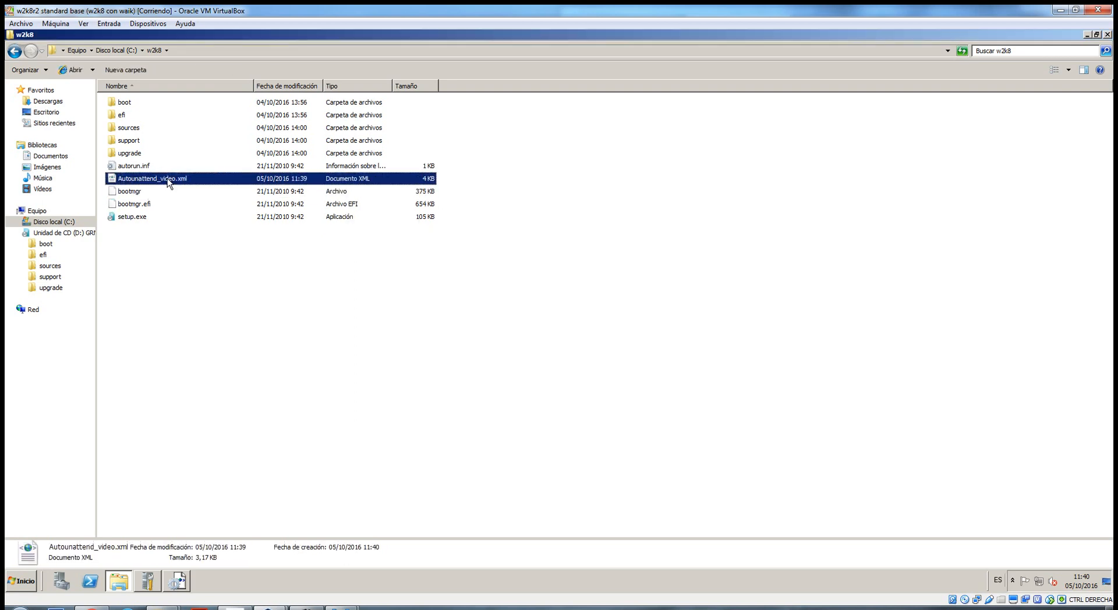
key("F2")
left_click(168, 181)
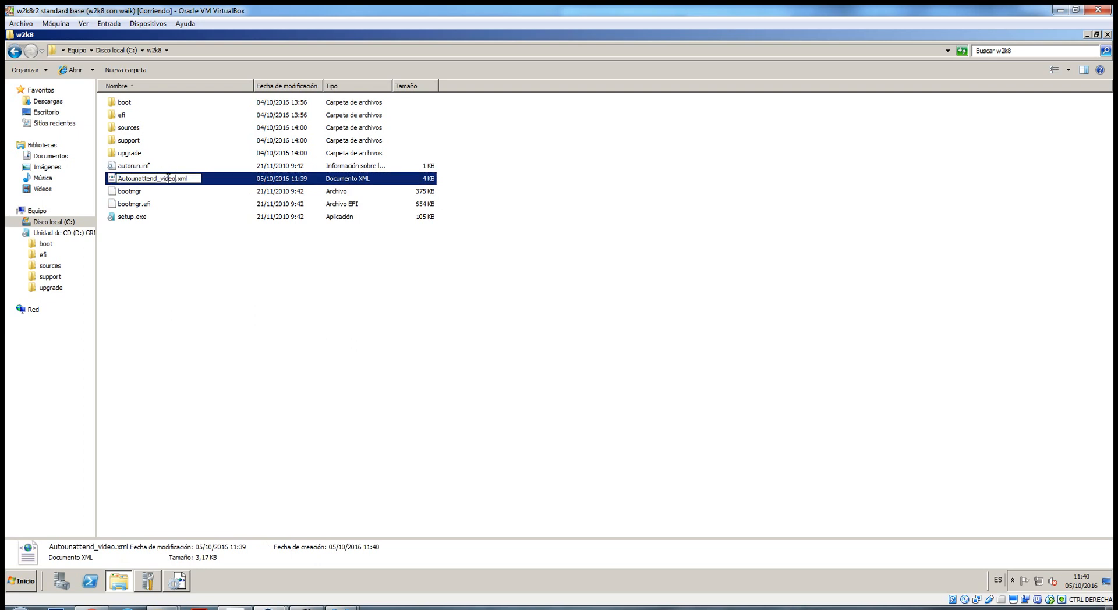
key("Delete")
key("Delete")
key("Delete")
key("Delete")
key("Delete")
key("BackSpace")
key("Return")
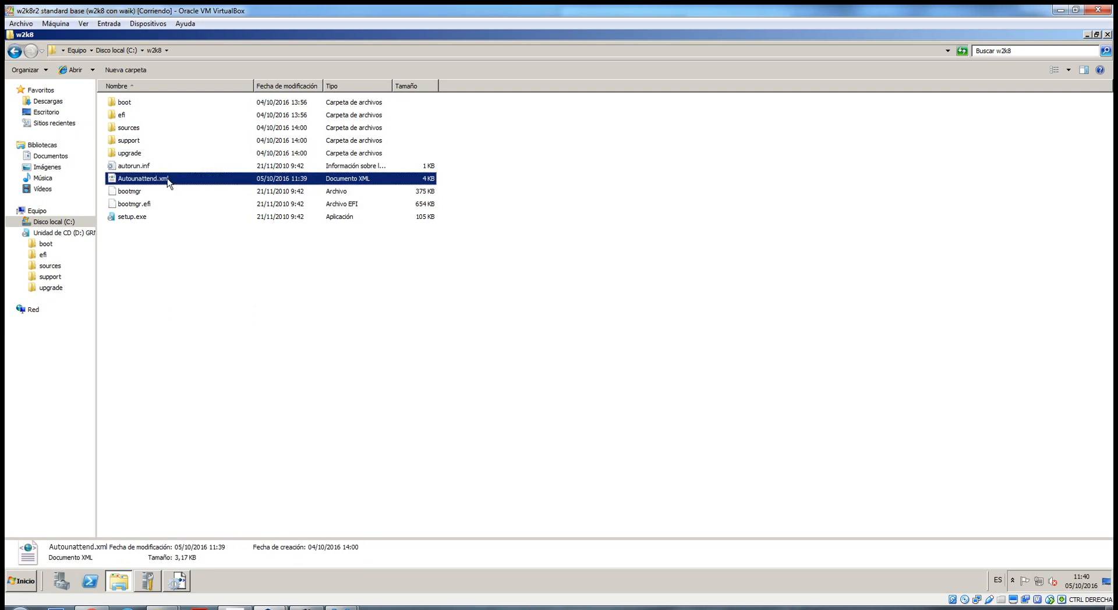
left_click(279, 367)
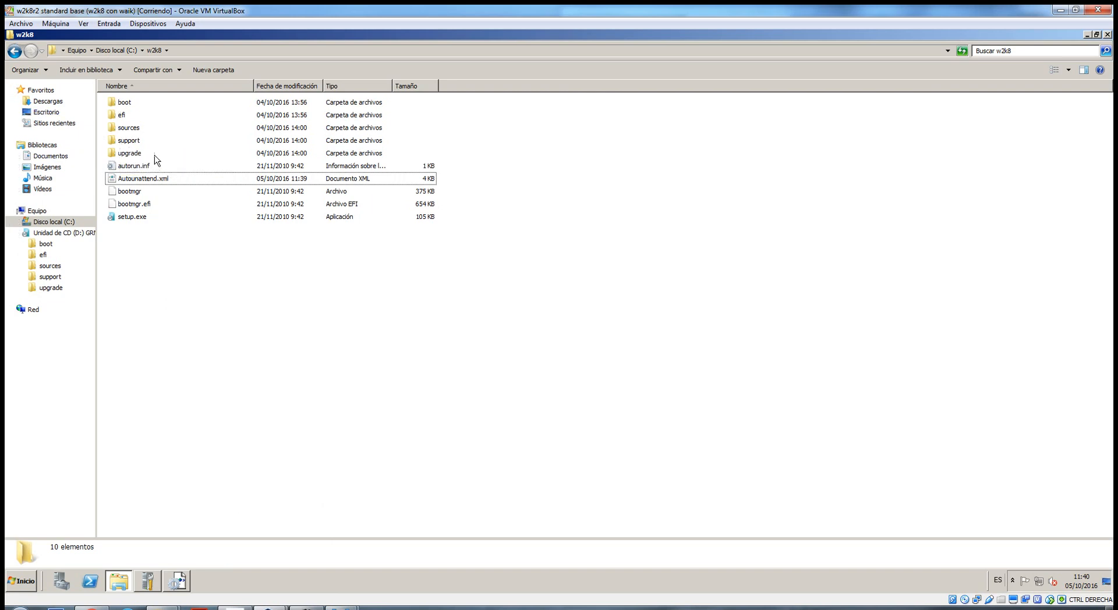
Step: Open the Microsoft Windows AIK deployment tools command line as administrator
left_click(34, 583)
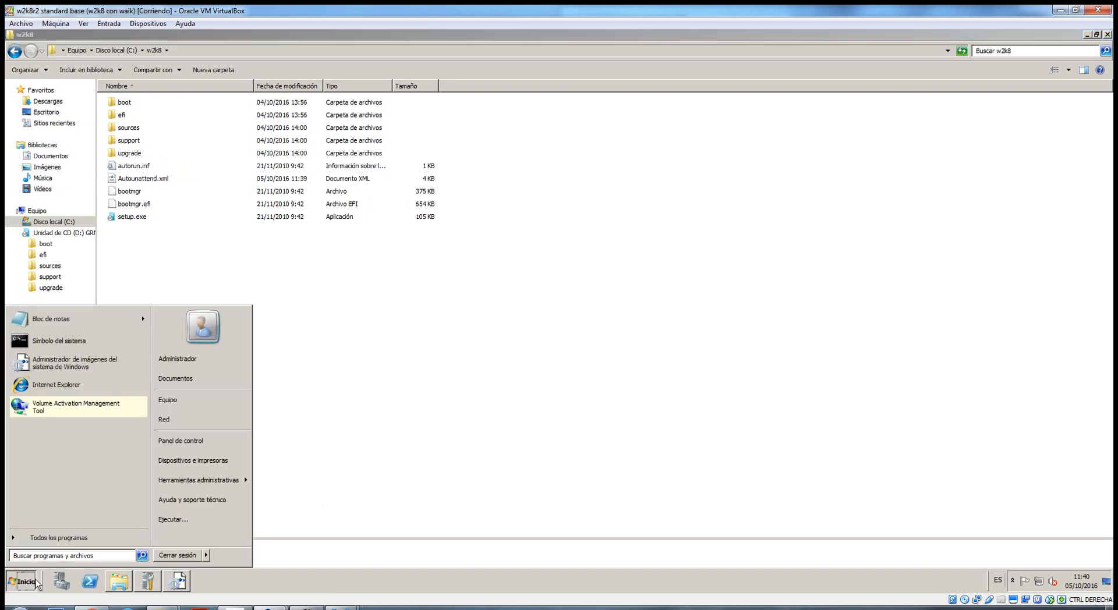
left_click(59, 538)
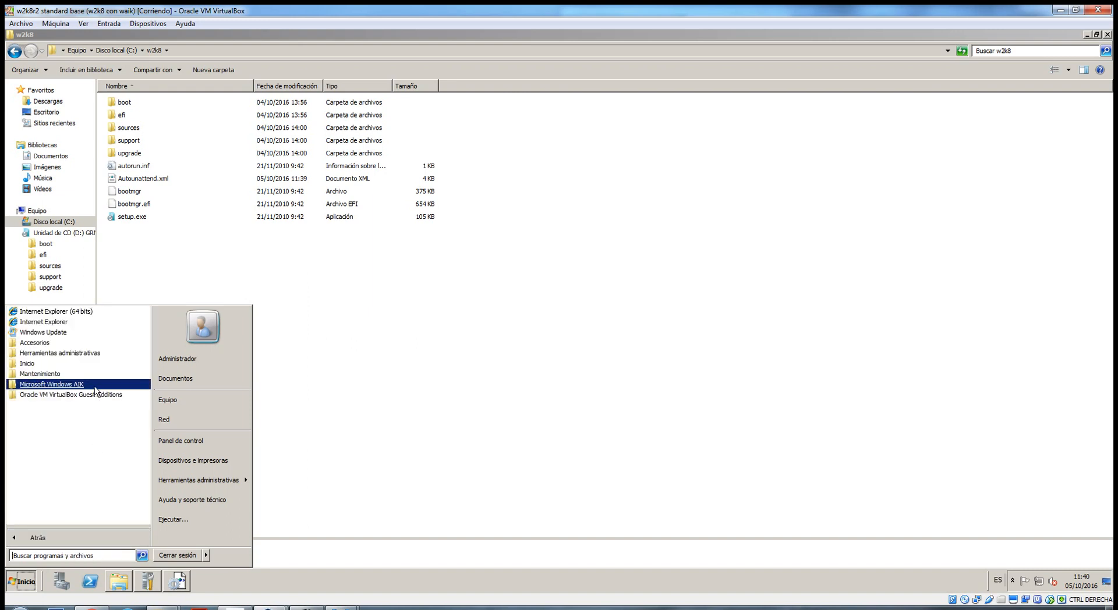
left_click(69, 386)
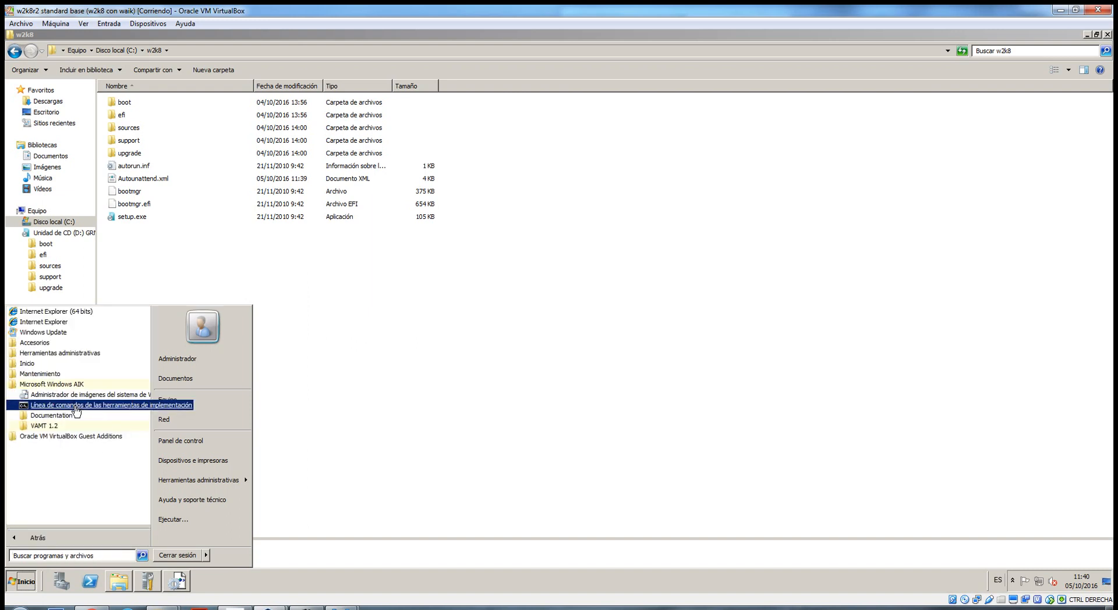
right_click(76, 409)
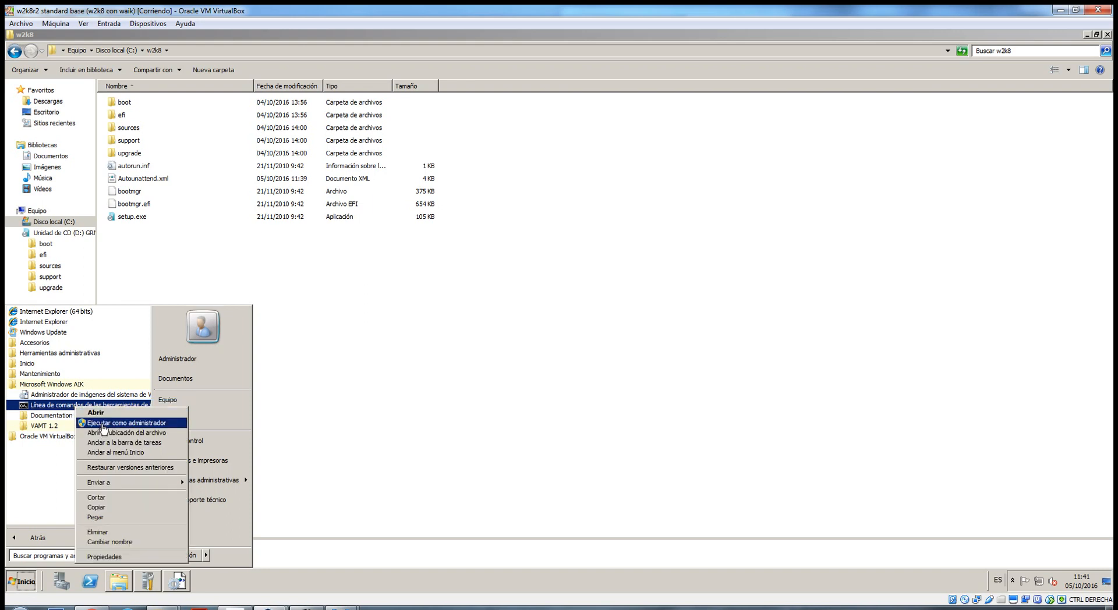
left_click(103, 429)
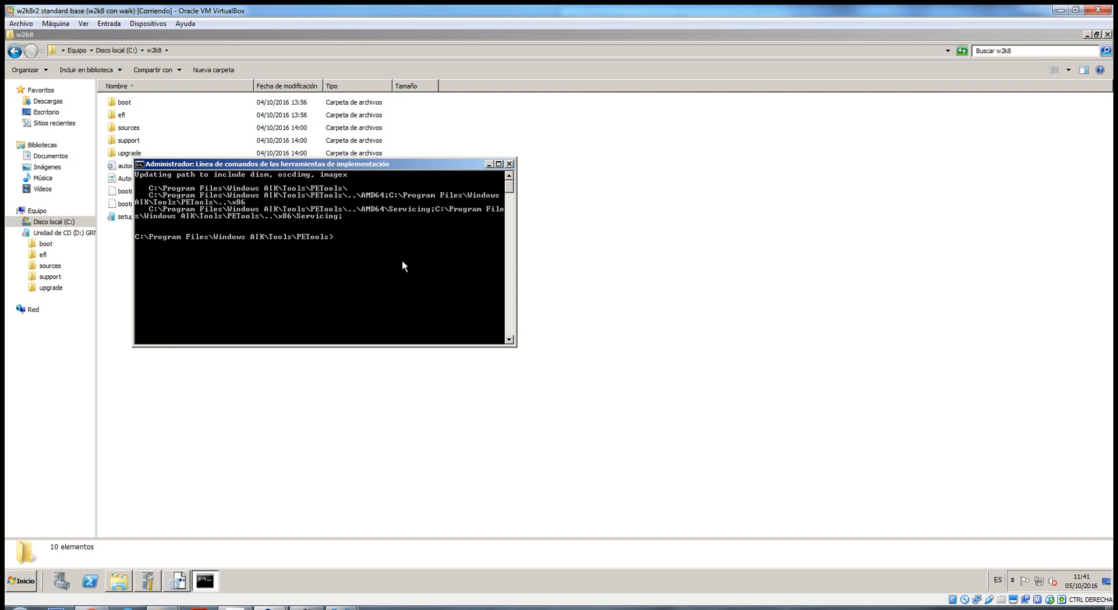
Step: Enter oscdimg -n -m -bC:\w2k8\boot\etfsboot.com c:\w2k8 at the prompt without running it
type("oscdimg -n -m -bC:\\w2k8\\")
type("boot\\etfsboot.com c:\\")
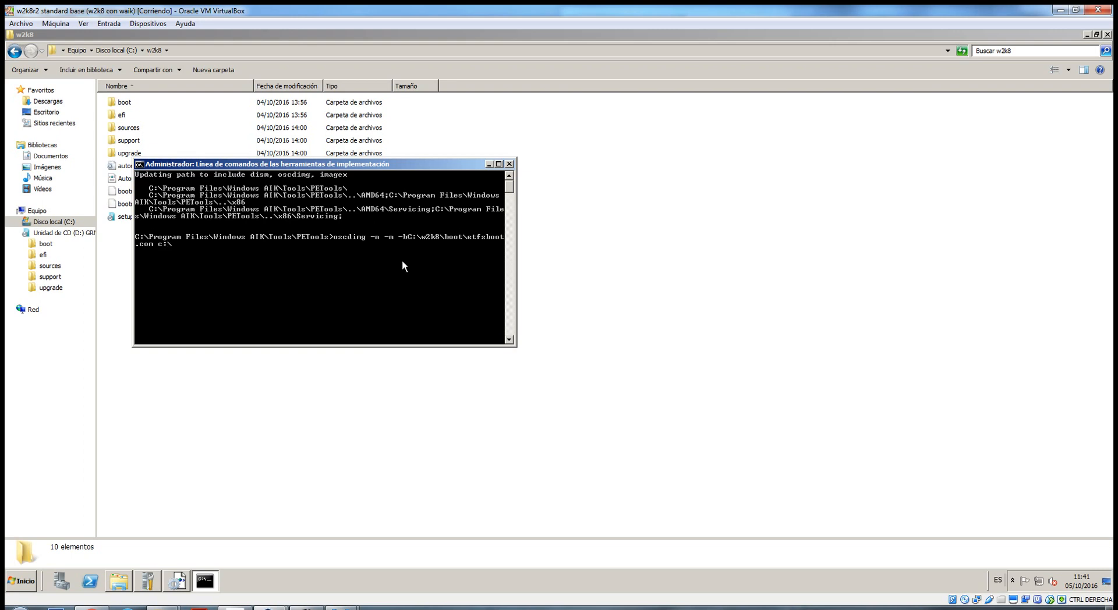
type("w2k8")
Step: Check the folders at the root of drive C: and move the command window clear of the folder list
left_click(55, 222)
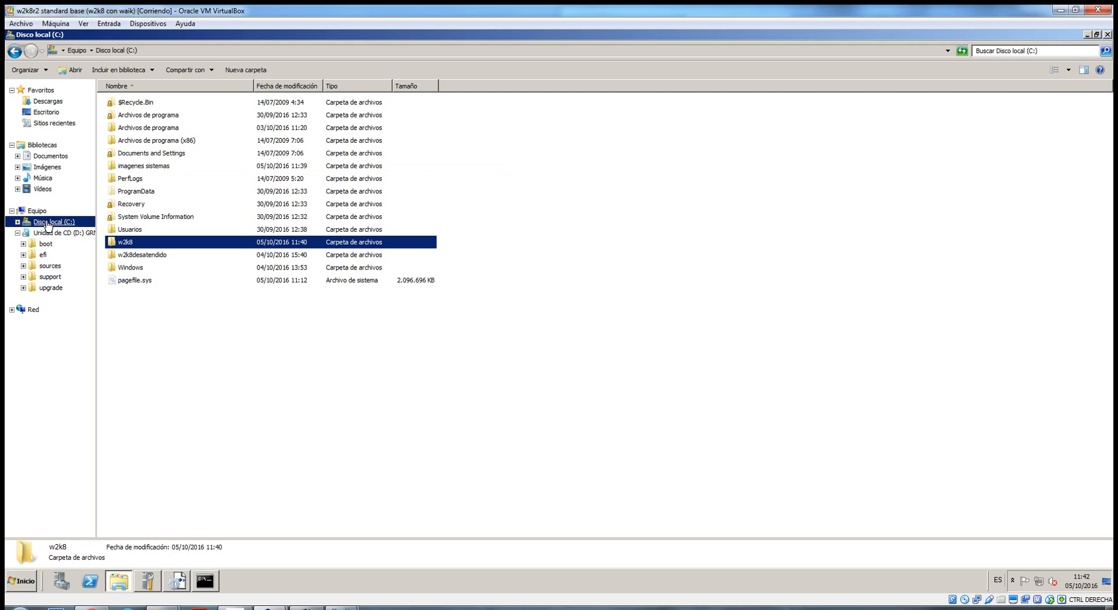
left_click(155, 260)
left_click(340, 608)
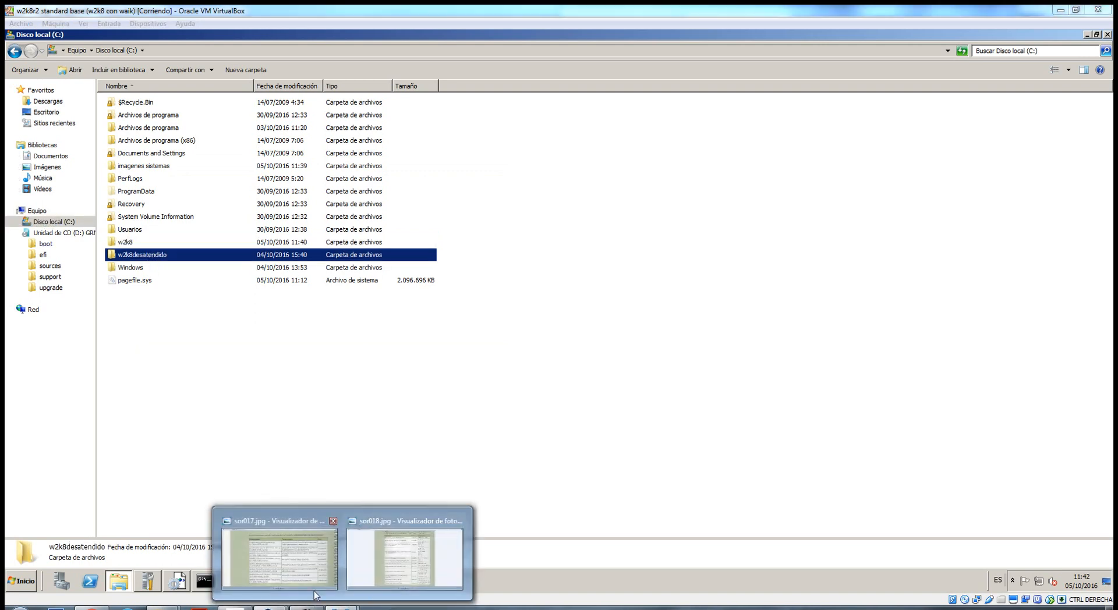
mouse_move(268, 607)
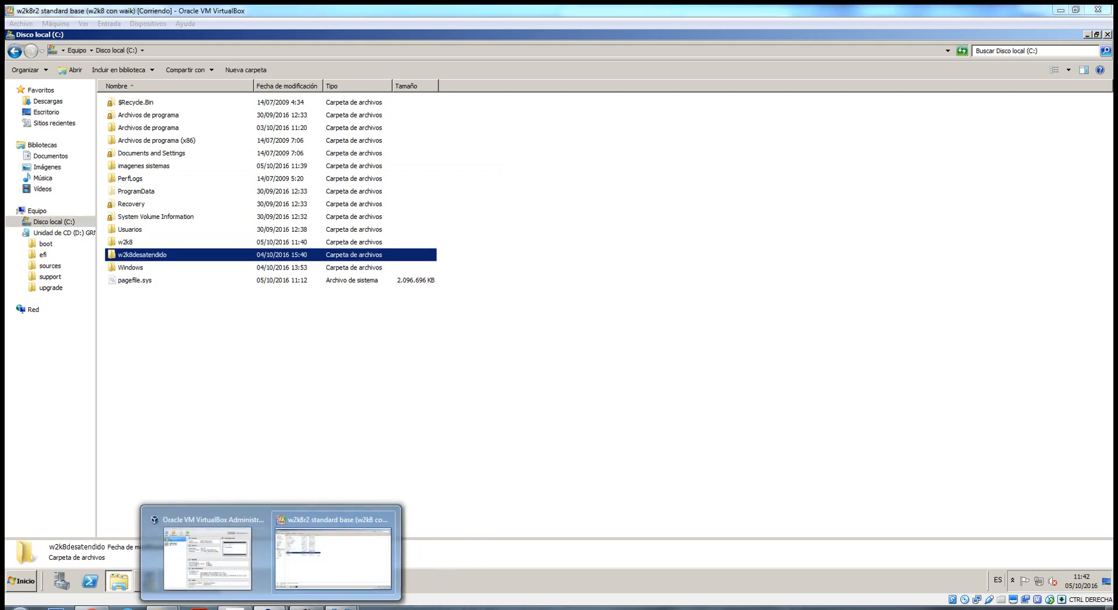
left_click(324, 564)
left_click(305, 358)
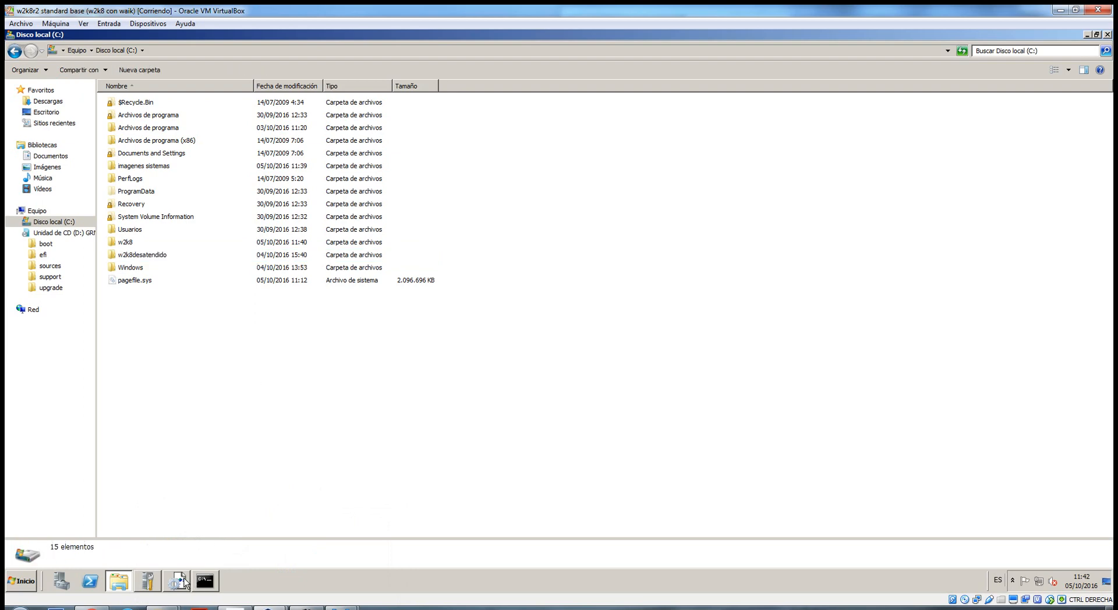
left_click(184, 580)
left_click(211, 582)
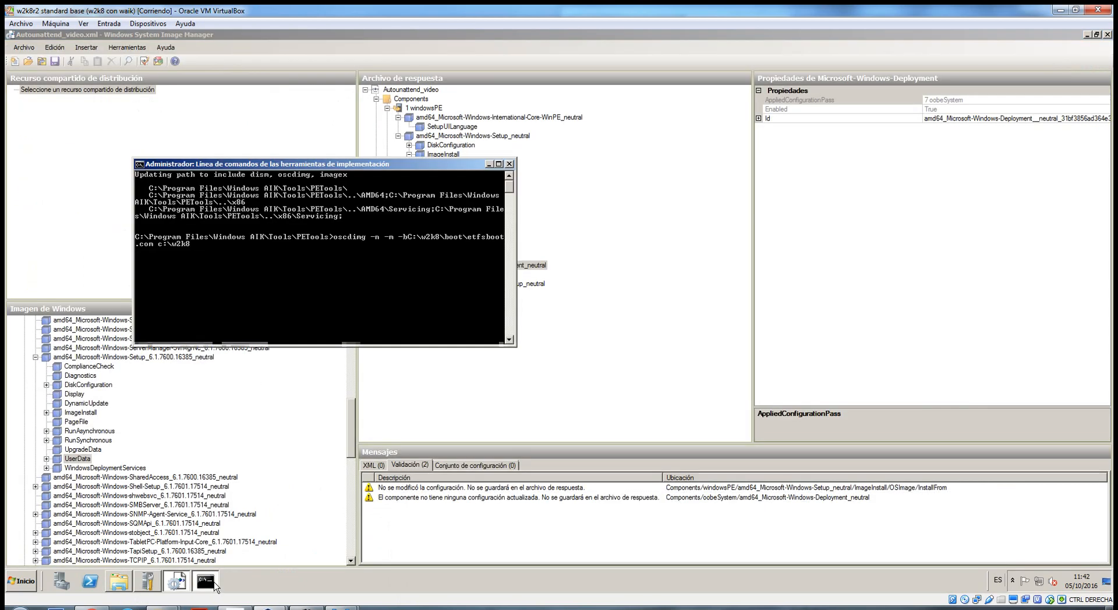
left_click(133, 582)
left_click(205, 581)
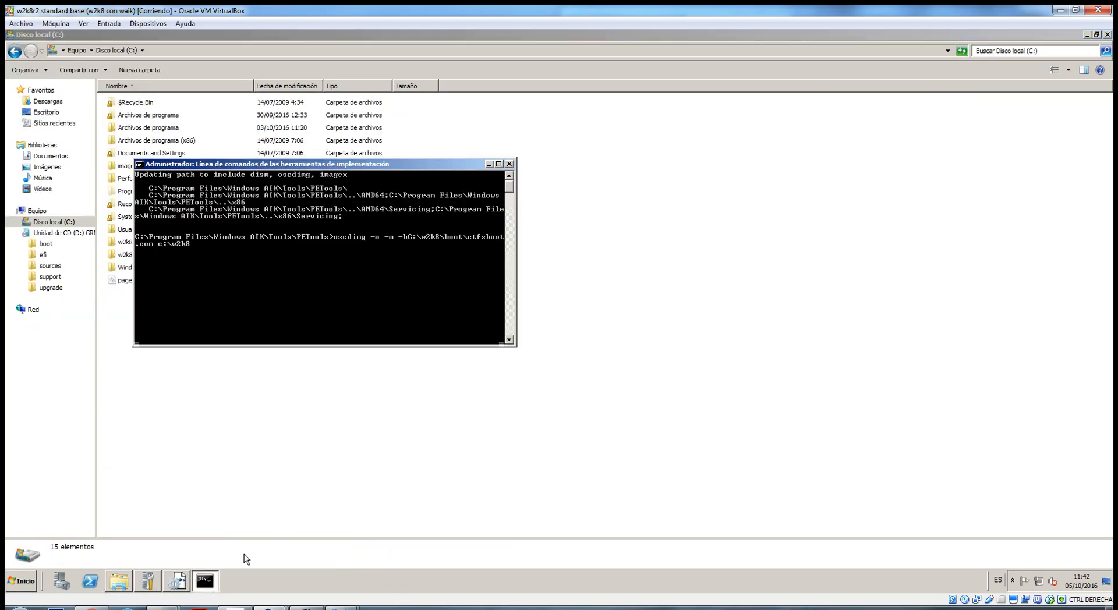
left_click_drag(357, 163, 613, 166)
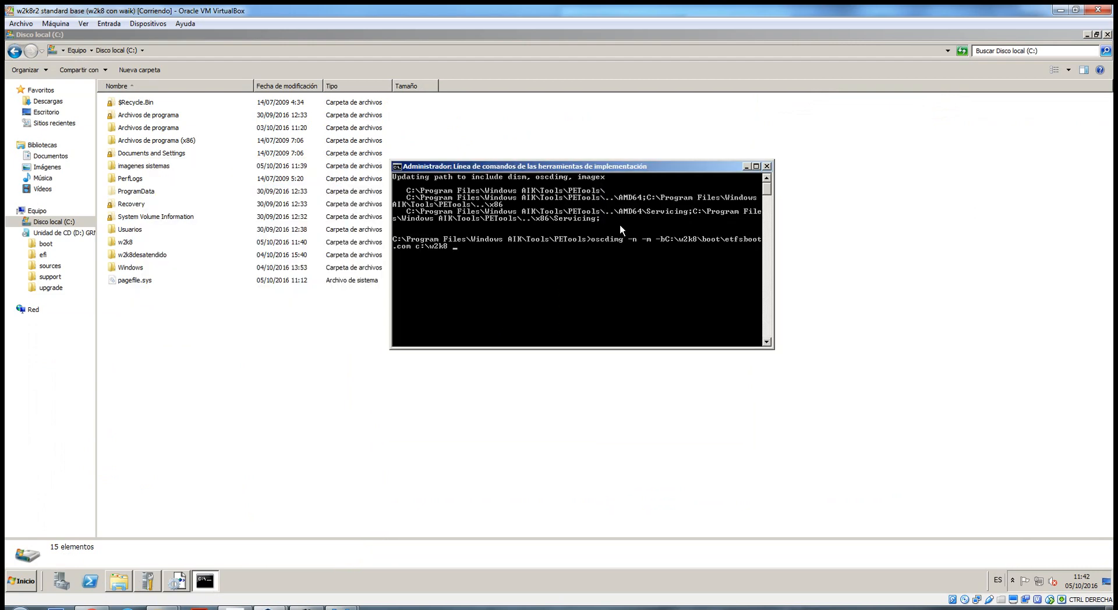
Step: Complete the oscdimg command with the output path c:\w2k8desatendido\w2k8video.iso and run it
type("c:\\w2k8desatendido")
type("\\w2k8video.iso")
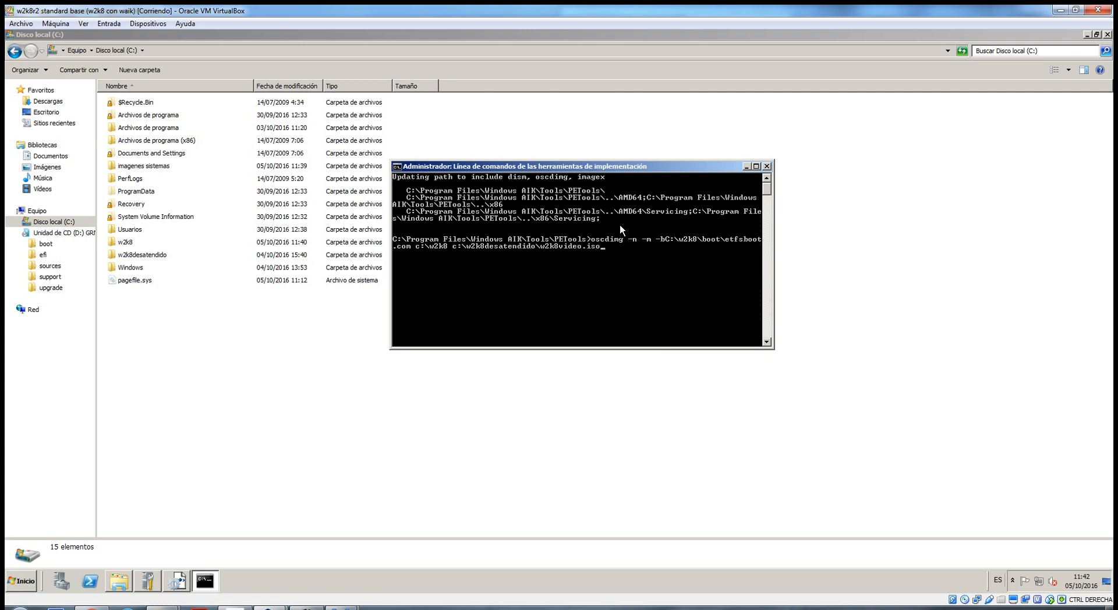
key("Return")
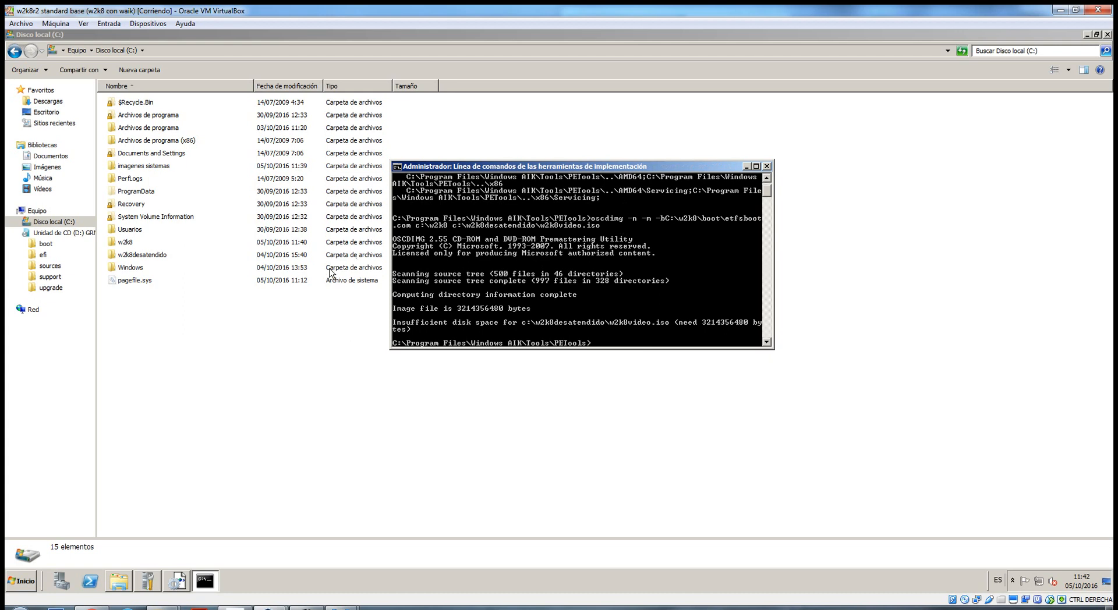
Step: Check the free space on drive C: and delete all the ISO files in the w2k8desatendido folder
left_click(39, 212)
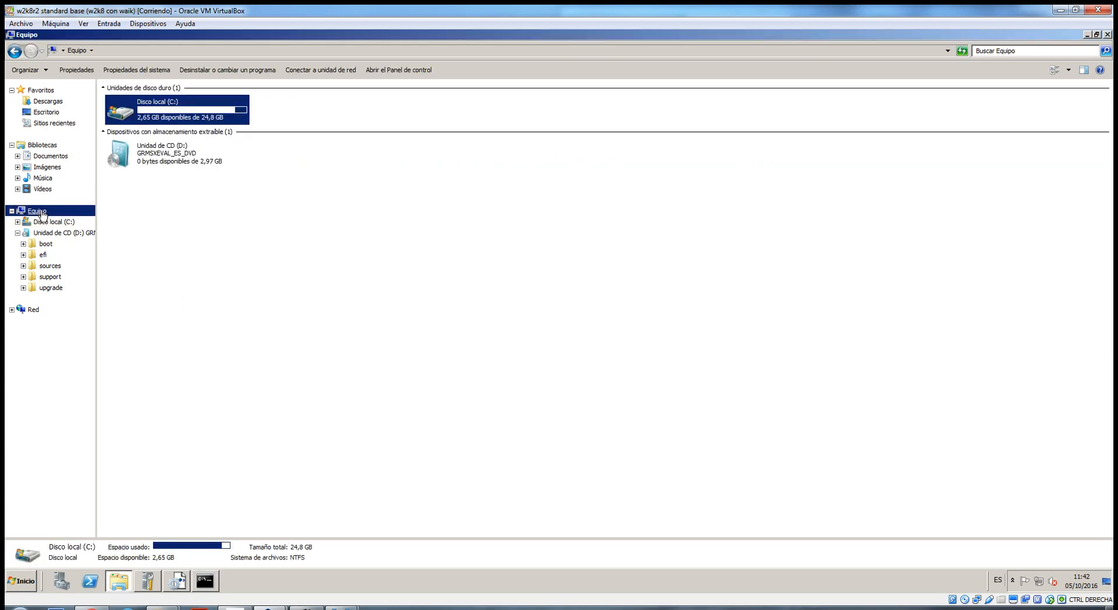
double_click(156, 113)
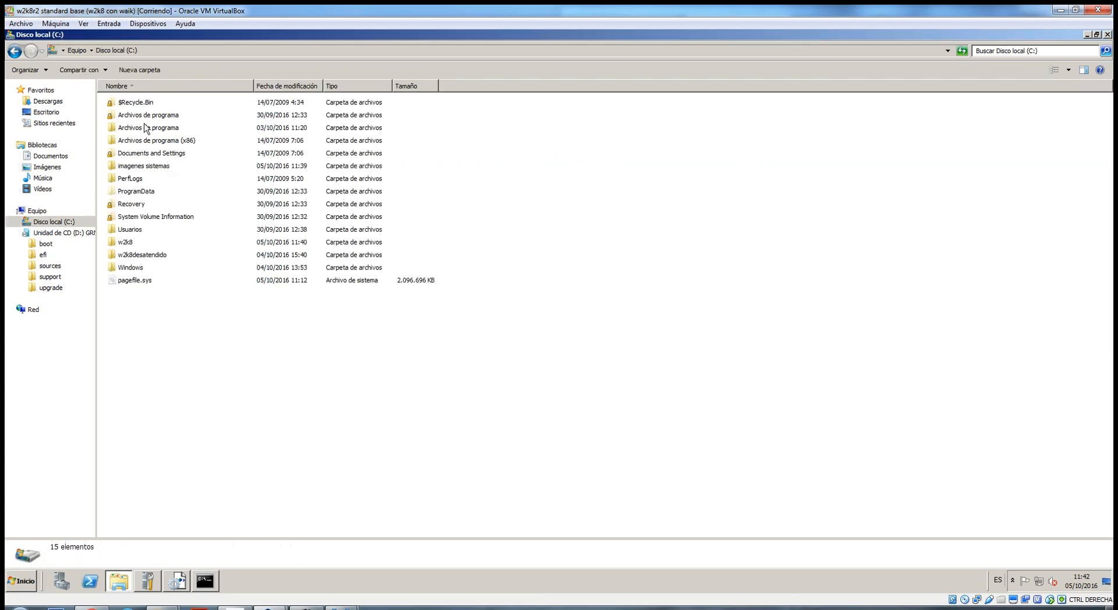
double_click(131, 255)
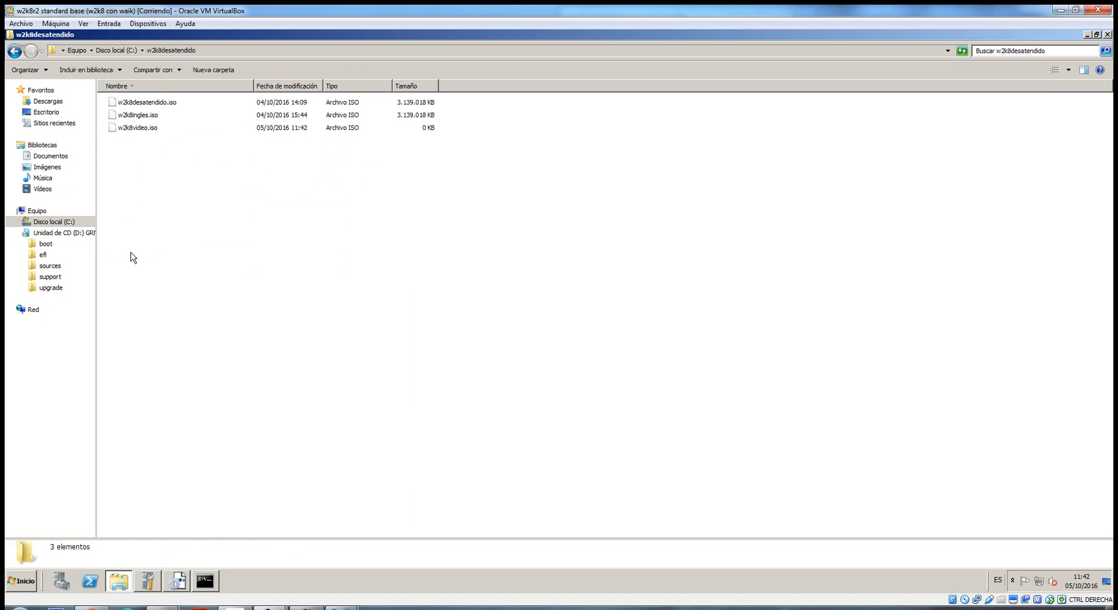
left_click(137, 102)
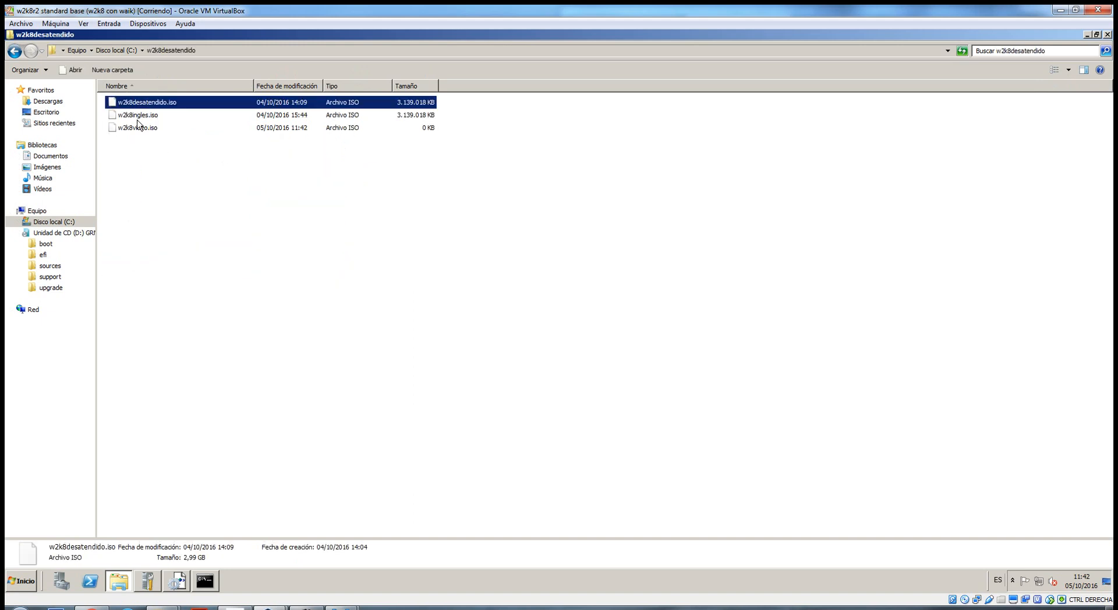
left_click(138, 116)
left_click_drag(134, 160, 129, 101)
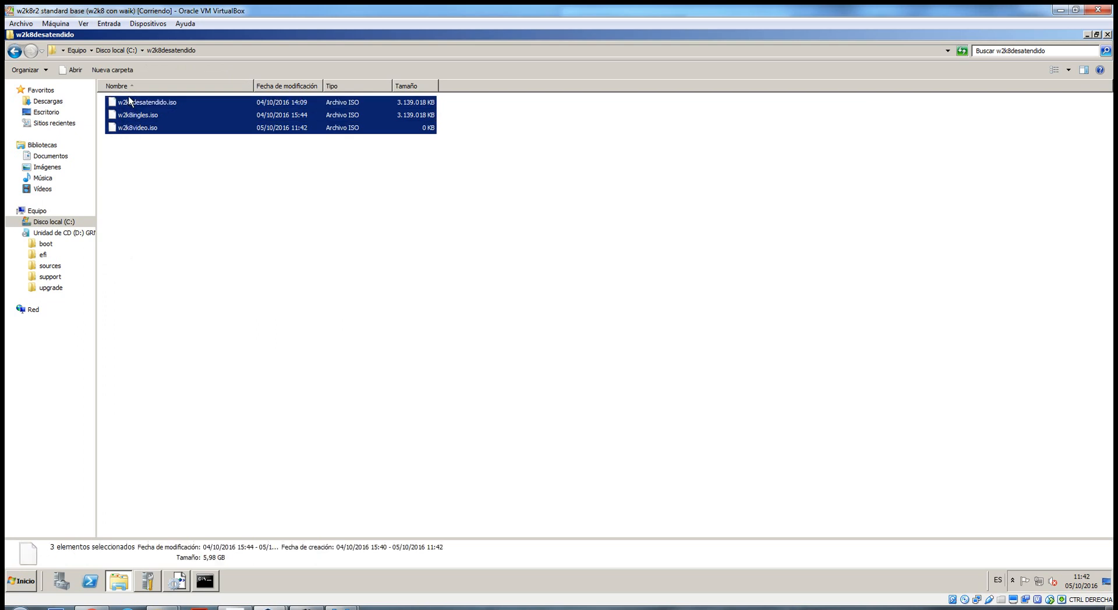
key("Delete")
key("Return")
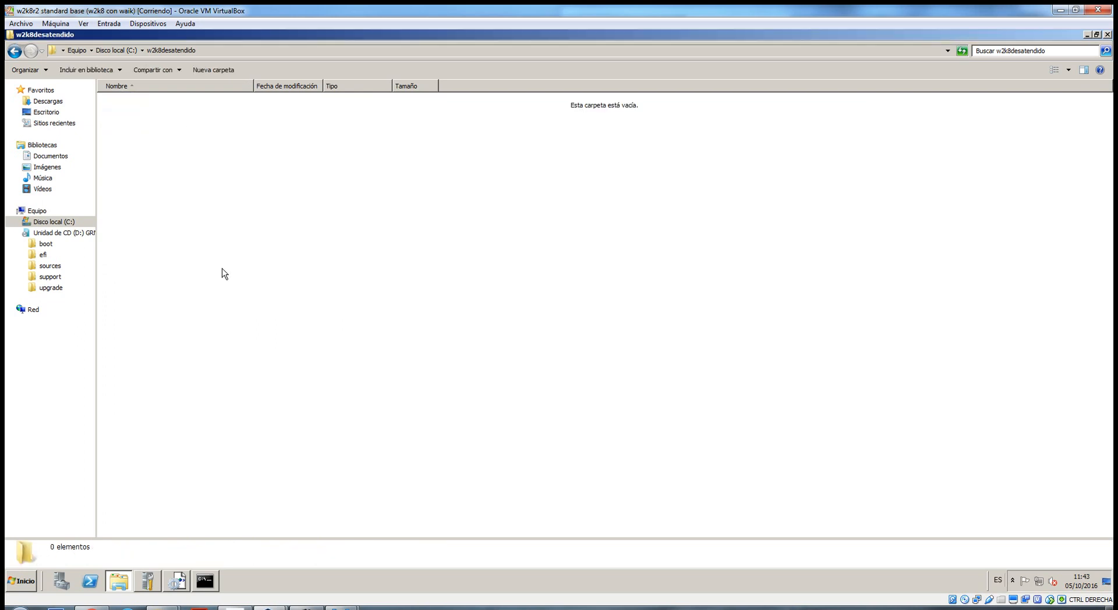
Step: Run the previous oscdimg command again to build w2k8video.iso in the deployment tools command line
left_click(211, 584)
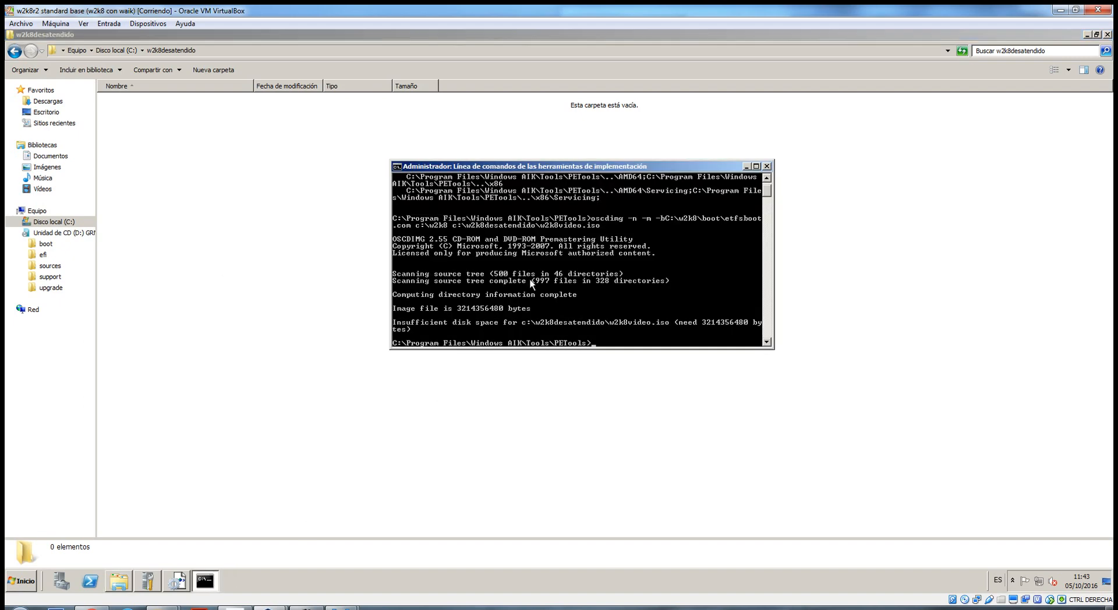
key("Up")
key("Return")
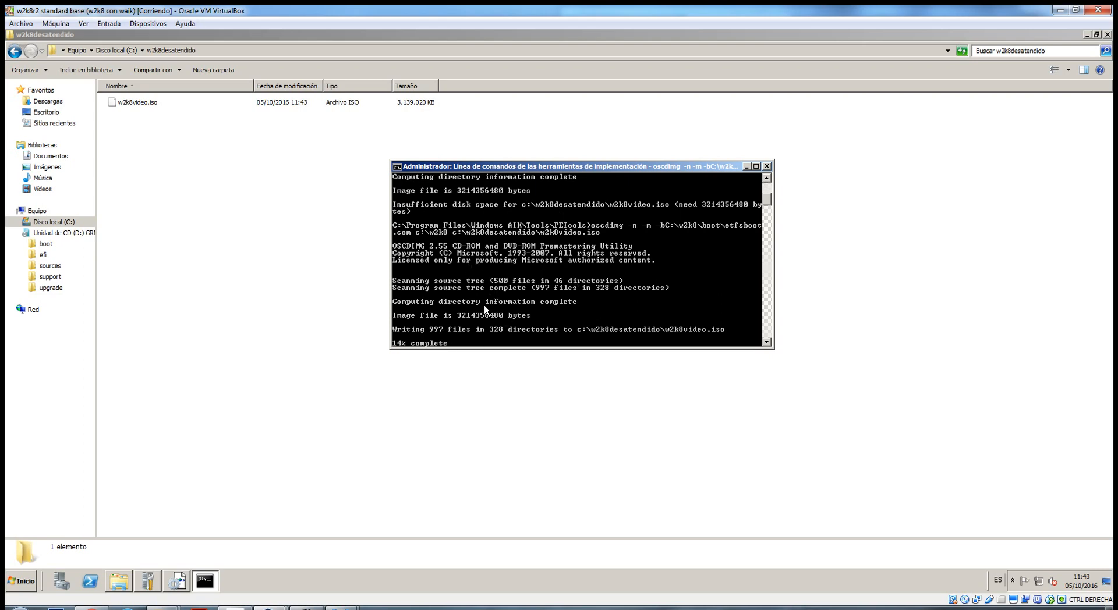
mouse_move(305, 608)
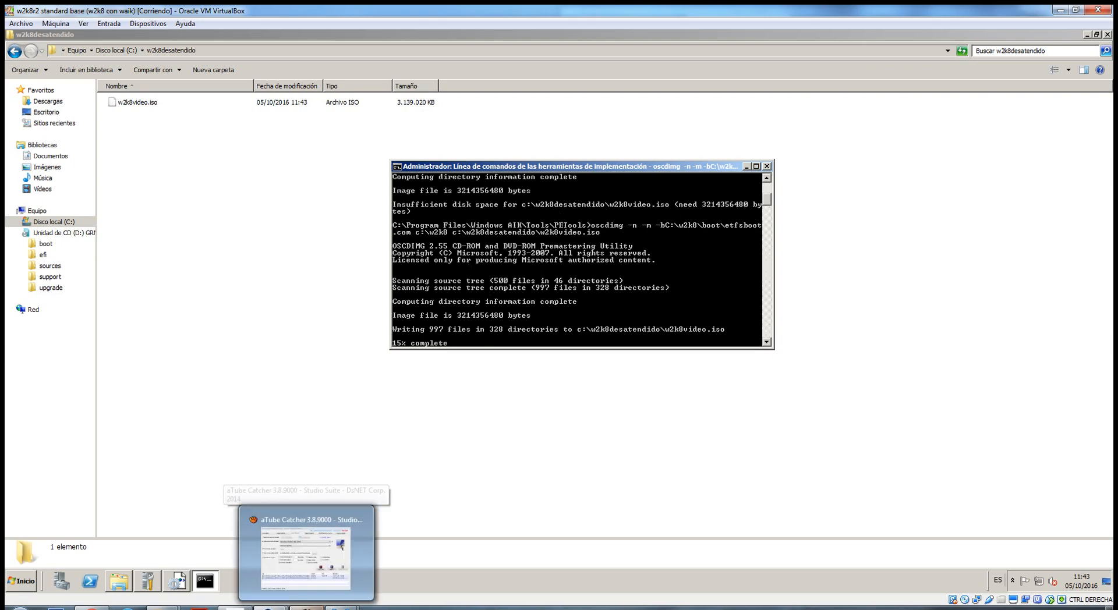
left_click(305, 556)
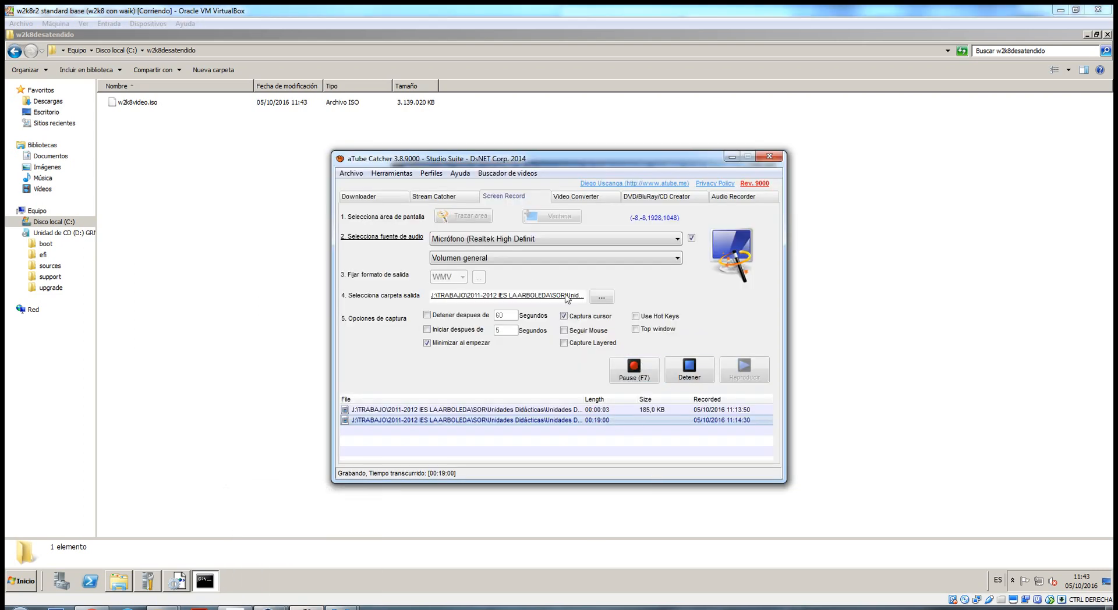
left_click_drag(603, 167, 265, 172)
left_click(285, 377)
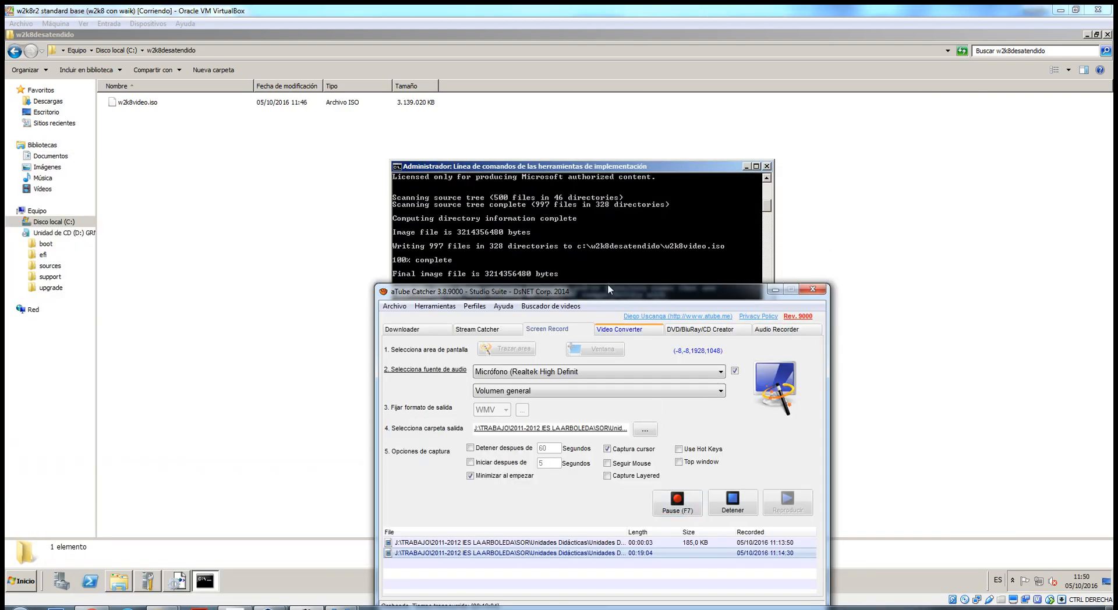
left_click(775, 289)
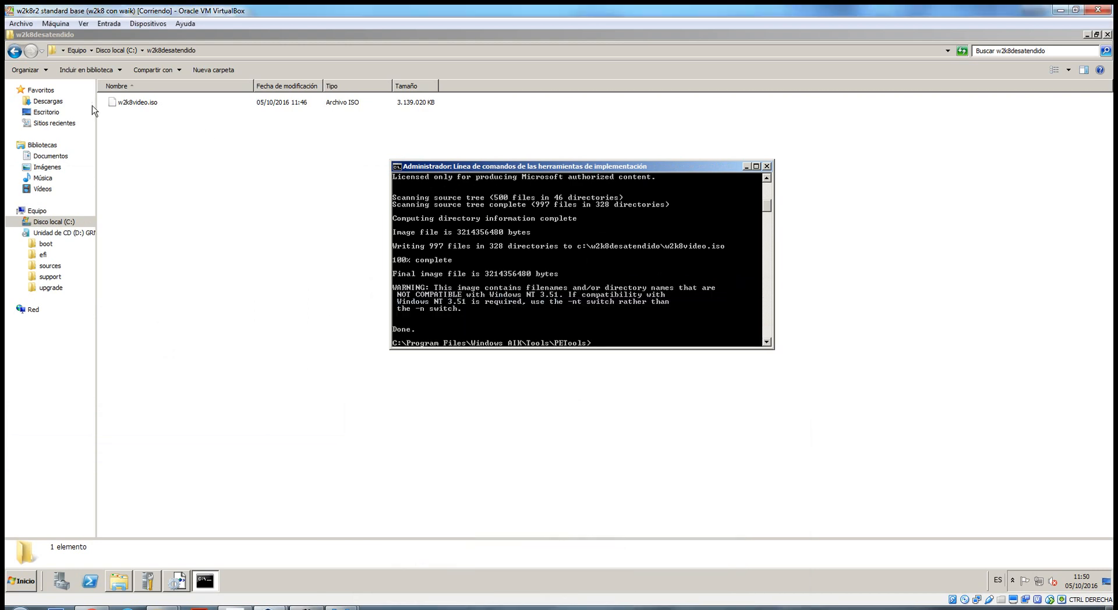
left_click(127, 102)
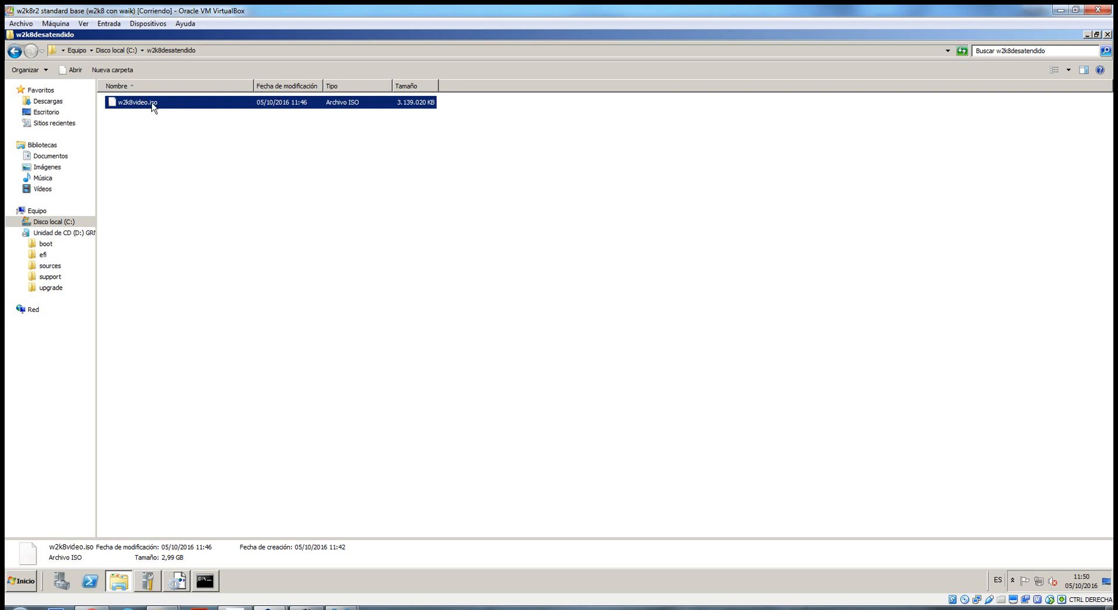
left_click(395, 608)
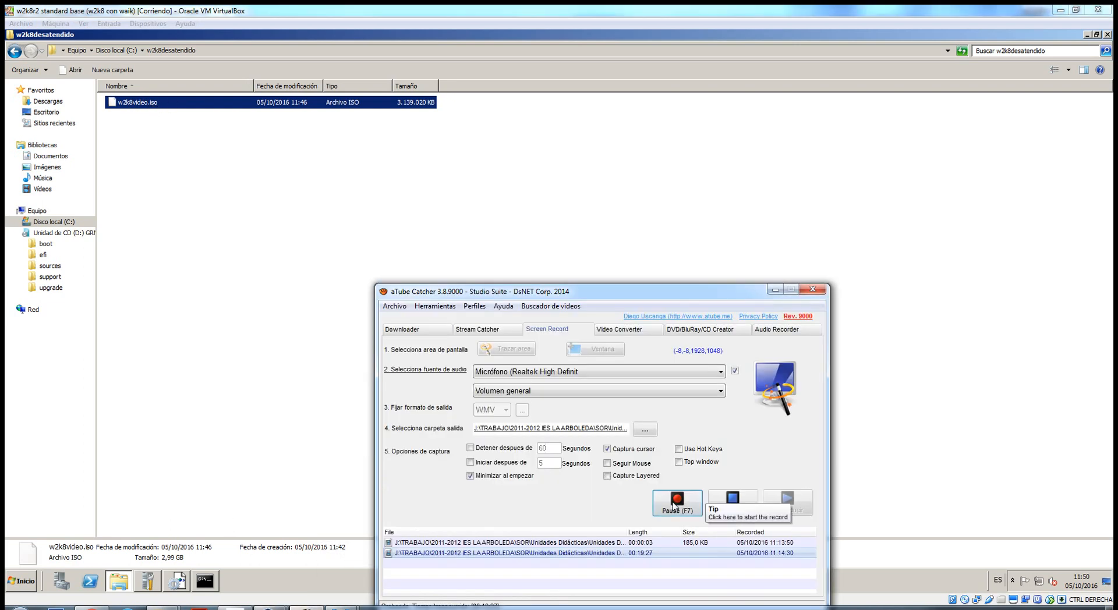
left_click(675, 502)
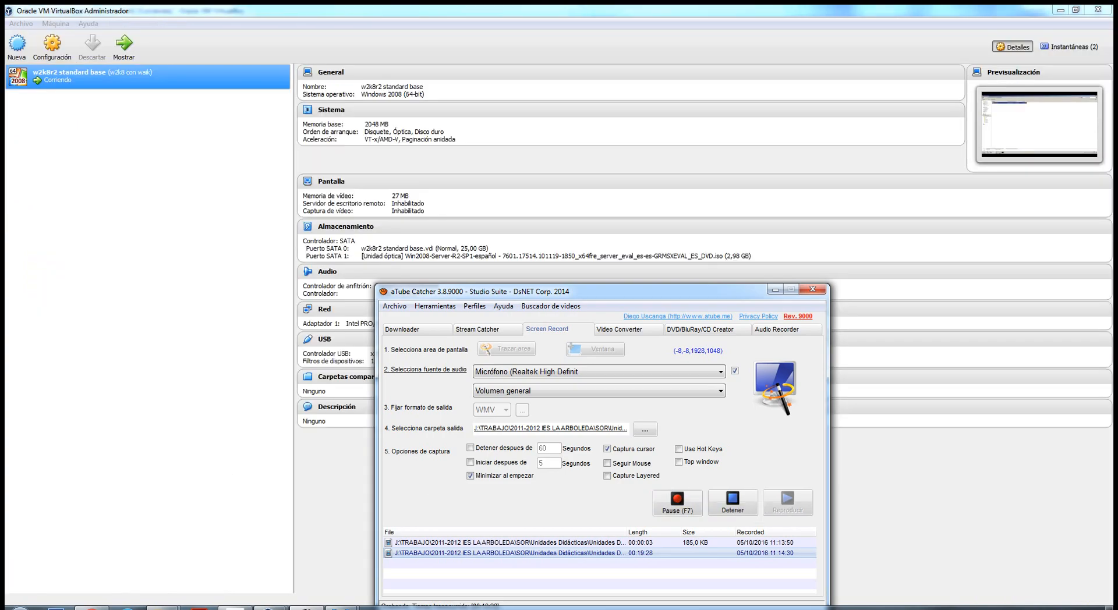
Step: Switch to the host's file explorer and locate w2k8video.iso on the USB drive K:
mouse_move(169, 608)
left_click(87, 553)
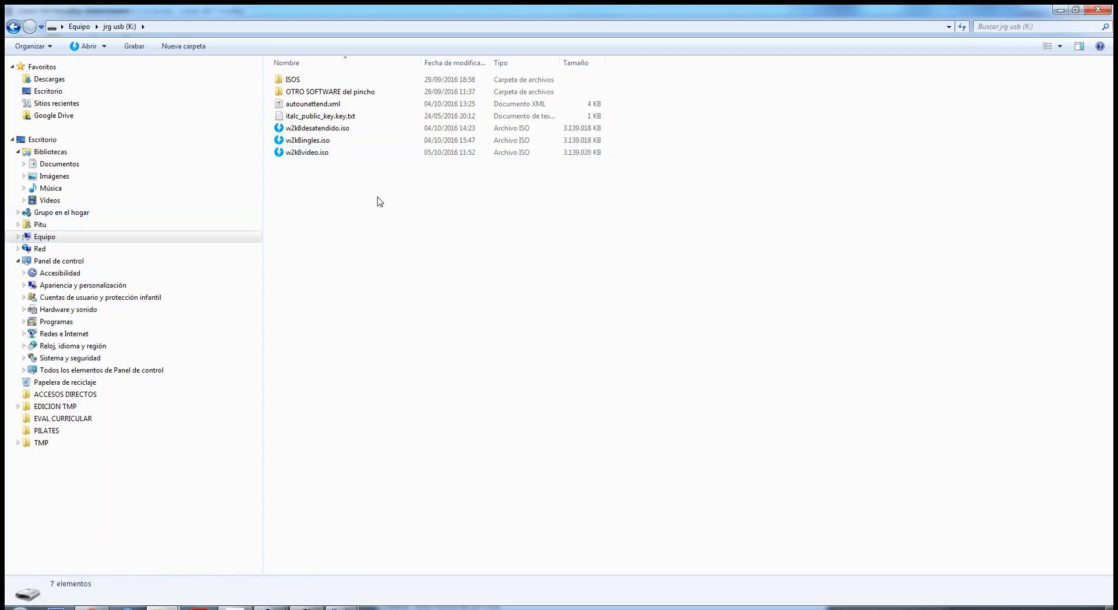
left_click(324, 154)
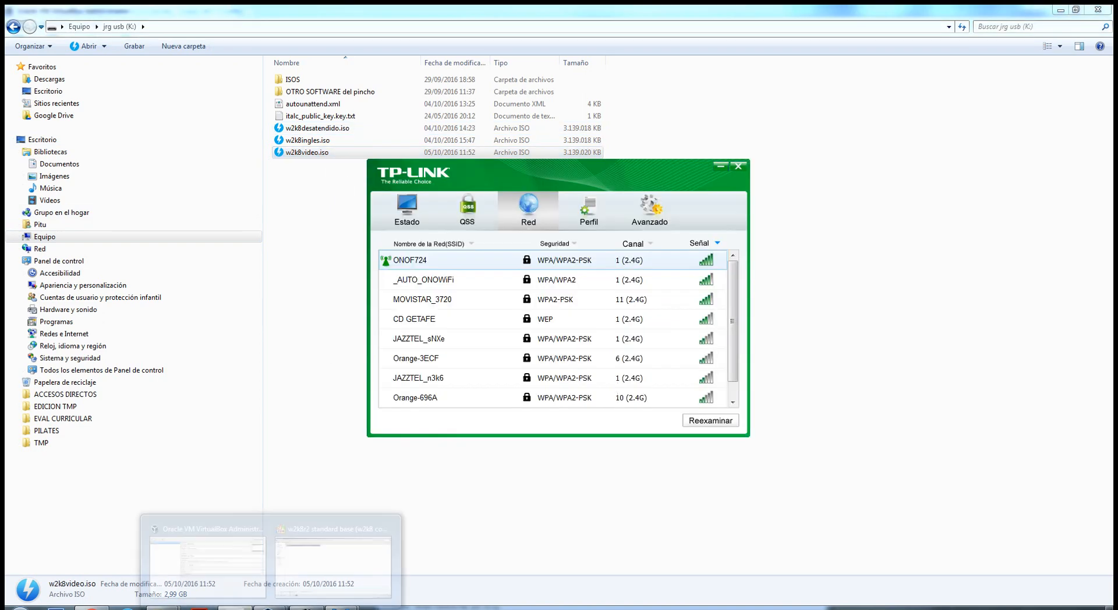
Step: In the VirtualBox manager, create the Windows 2008 (64-bit) machine w2k8 desatendido with 2048 MB of memory and a 25 GB dynamically allocated VDI disk
mouse_move(267, 609)
left_click(204, 544)
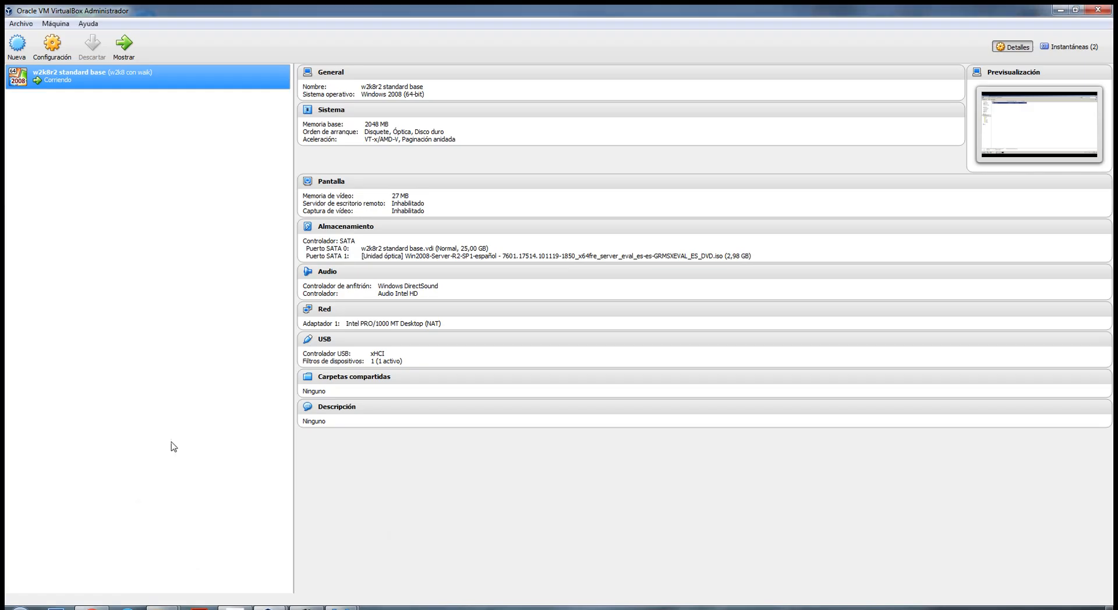
left_click(17, 45)
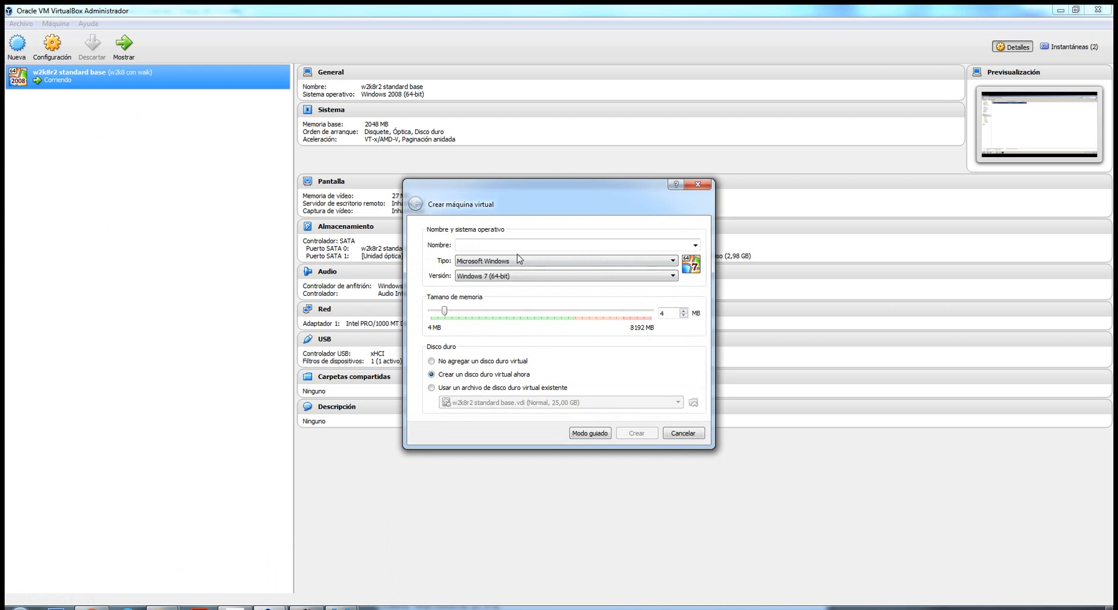
type("w2k8")
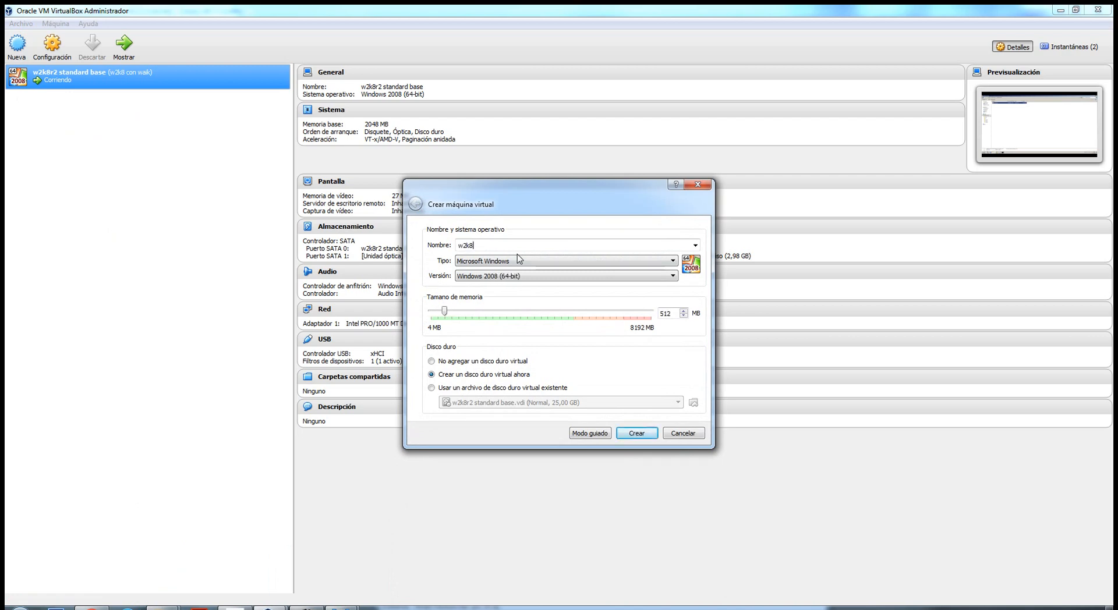
type(" desatendido")
left_click_drag(444, 312, 485, 317)
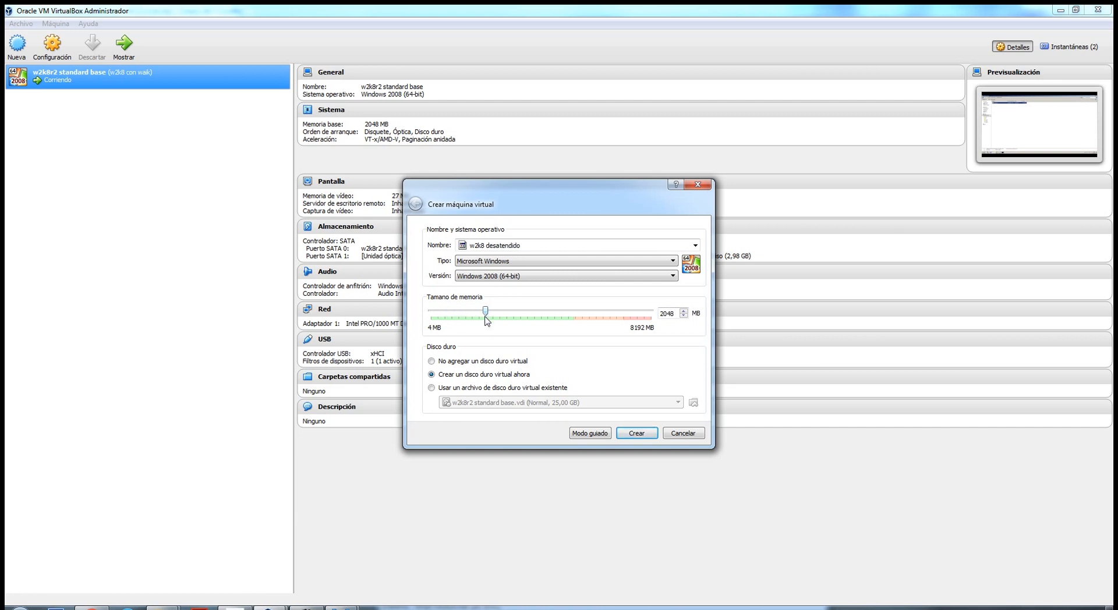
left_click(649, 437)
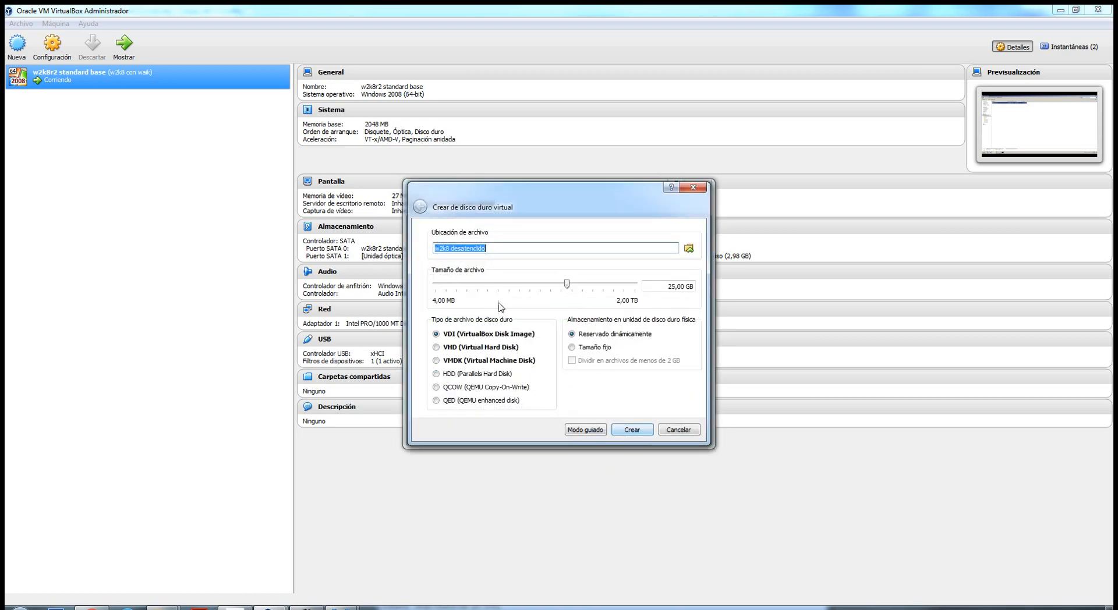
left_click(632, 432)
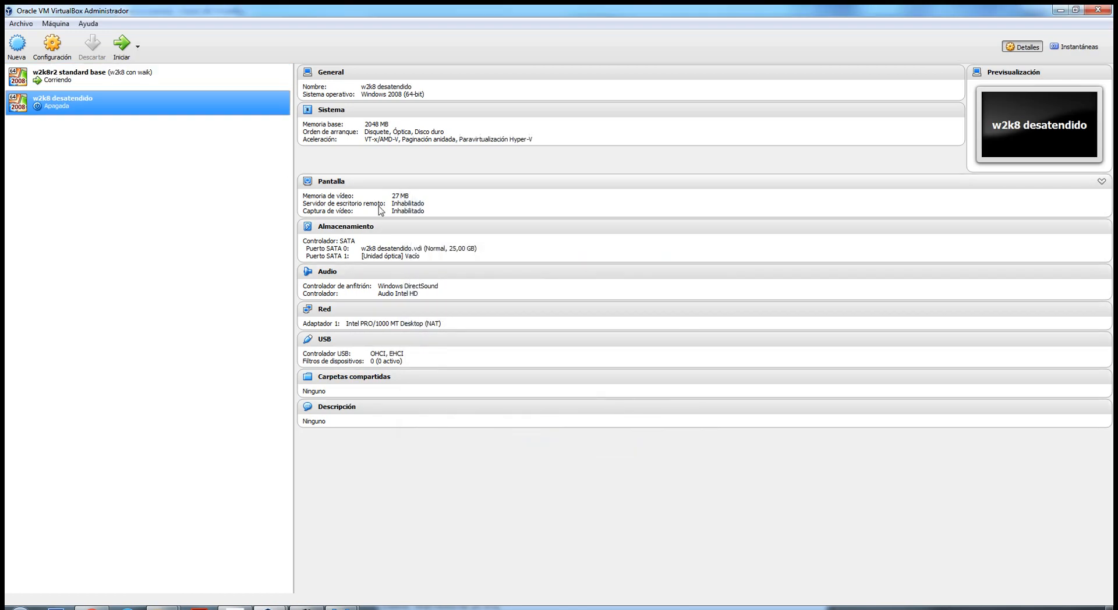
Step: Load w2k8video.iso from drive K: into the empty optical drive of the w2k8 desatendido machine and save the settings
left_click(356, 231)
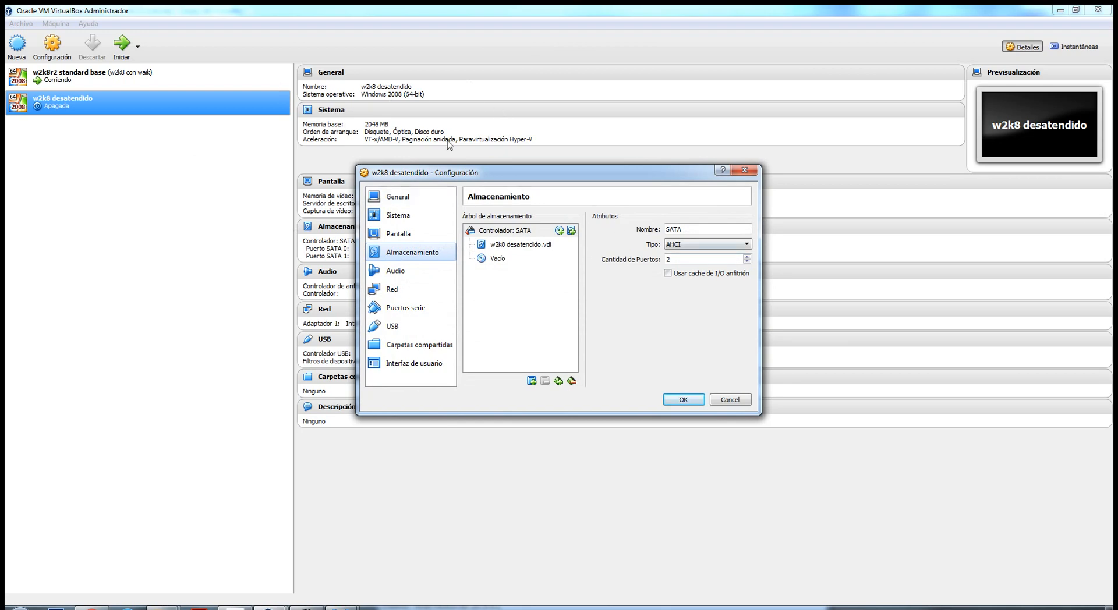
left_click_drag(458, 176, 416, 177)
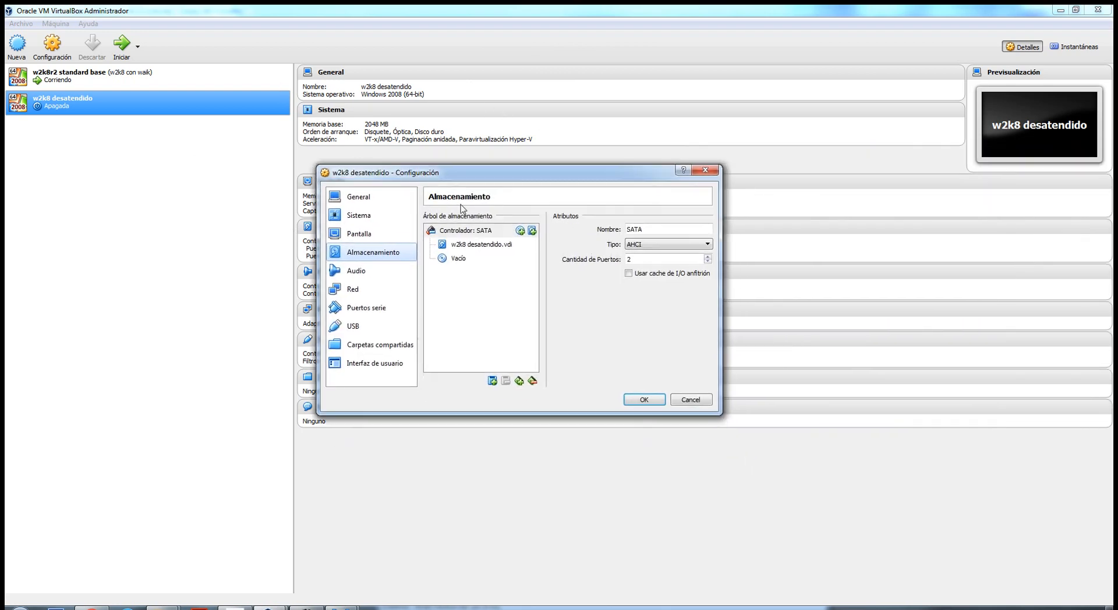
left_click(455, 260)
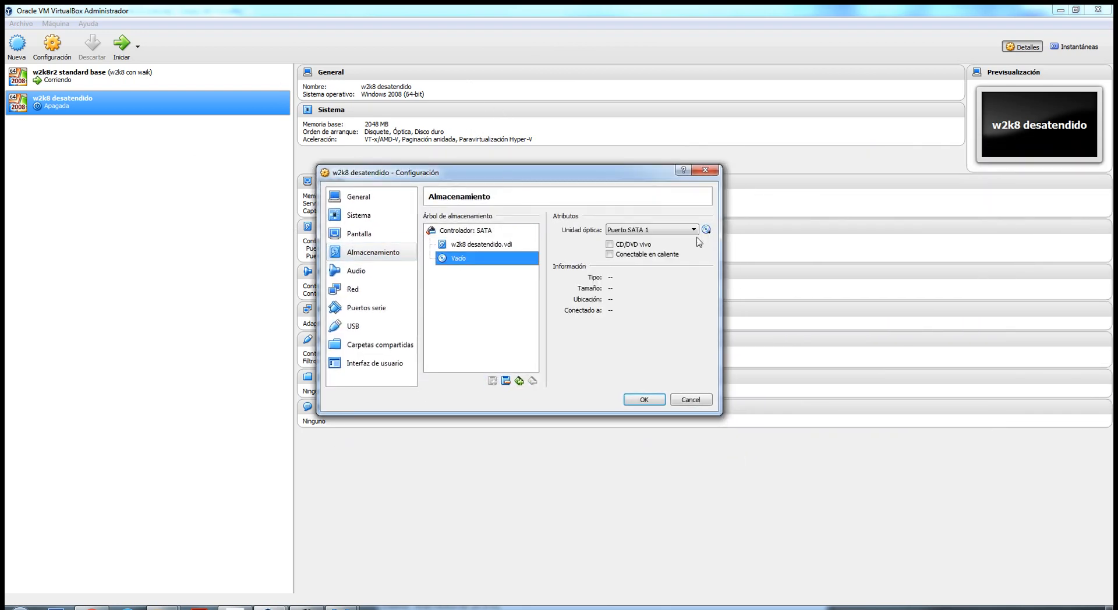
left_click(706, 232)
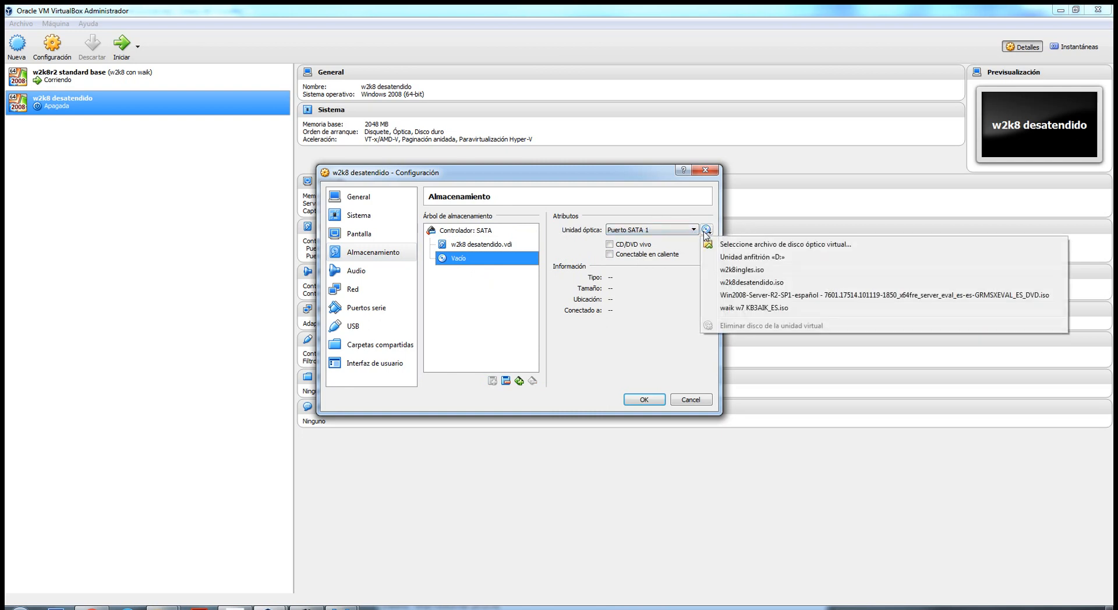
left_click(687, 317)
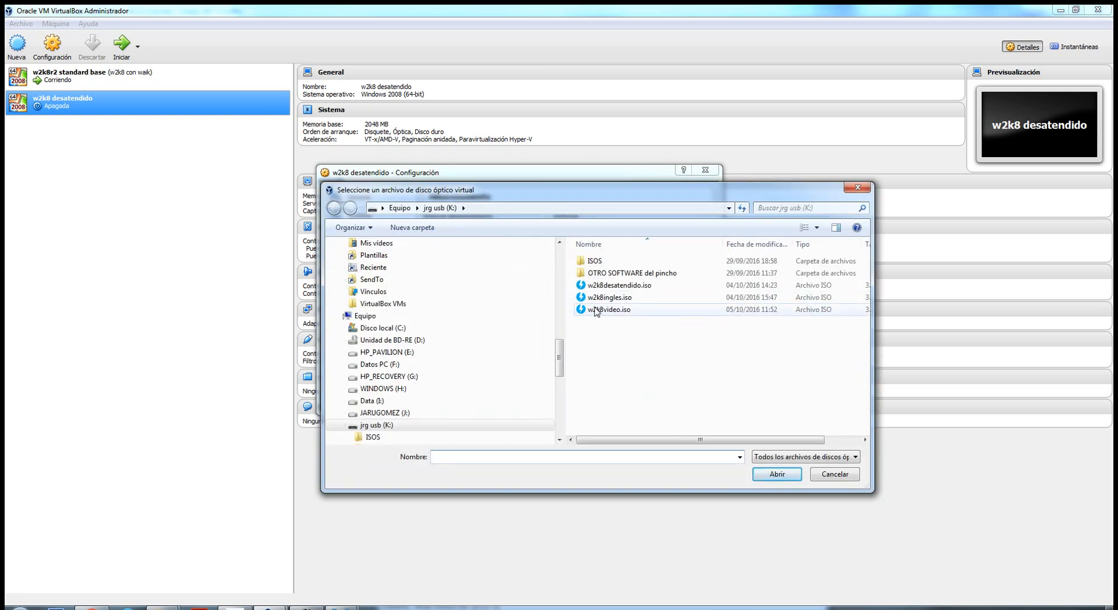
left_click(608, 309)
left_click(762, 475)
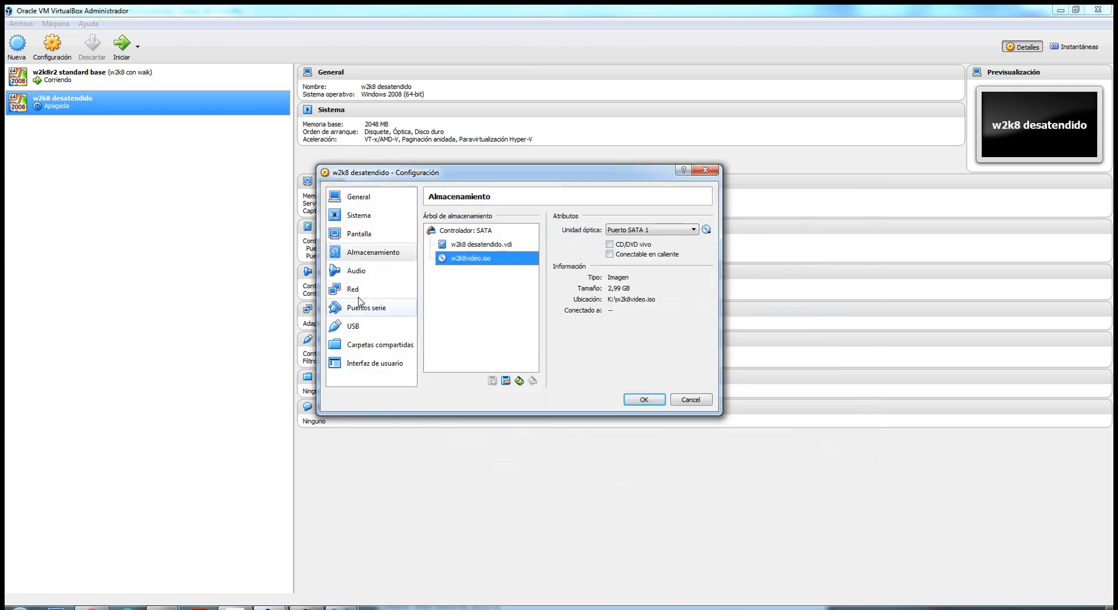
left_click(645, 399)
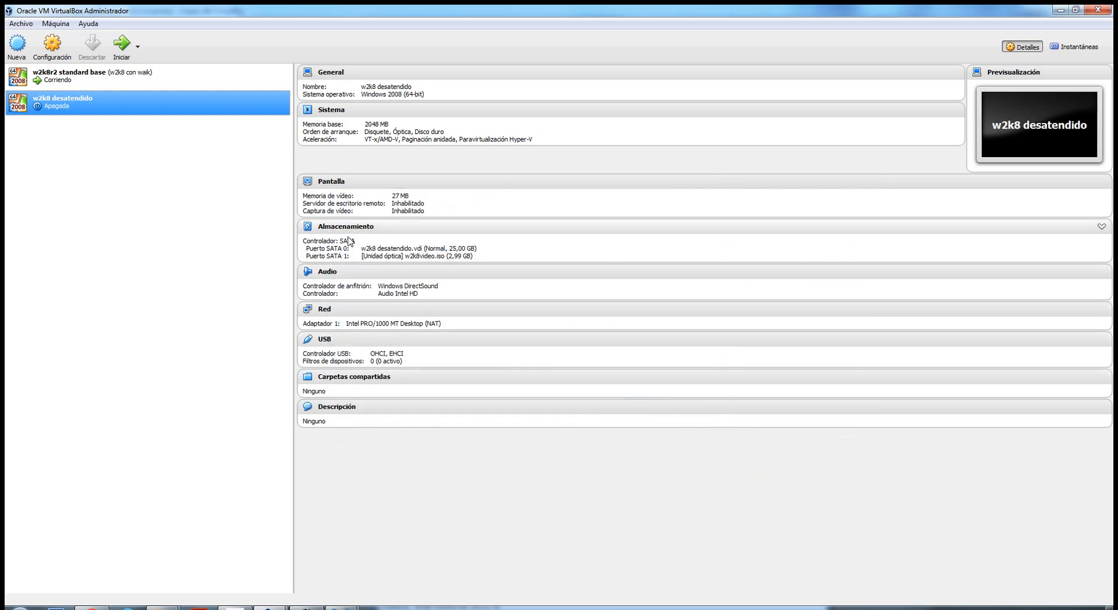
Step: Start the w2k8 desatendido machine and install Windows Server 2008 R2 Standard (instalación completa)
left_click(121, 44)
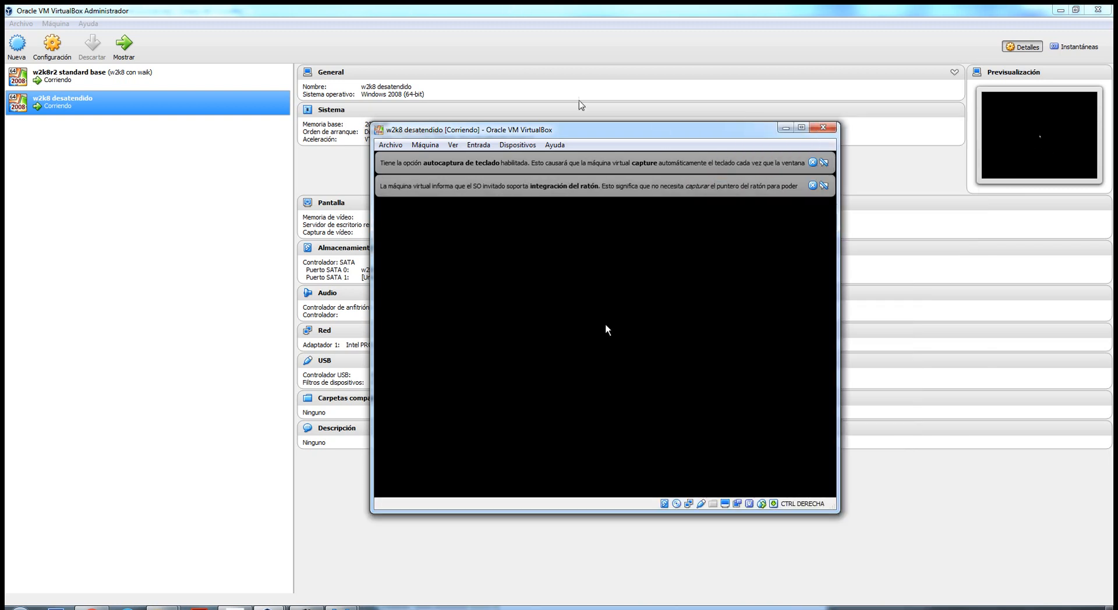
left_click(812, 165)
left_click(811, 165)
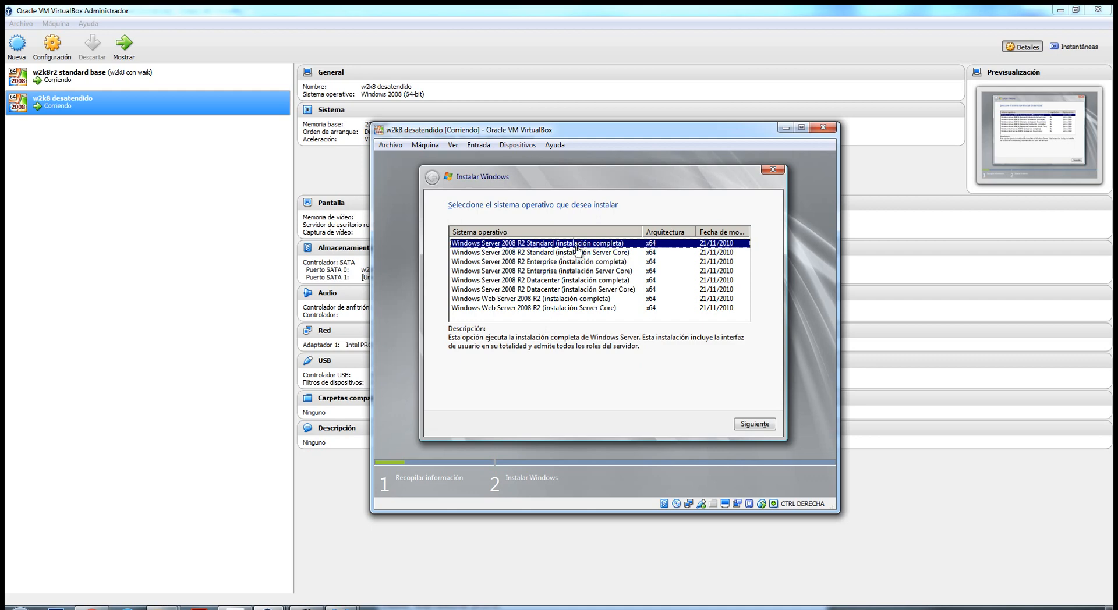
left_click(758, 426)
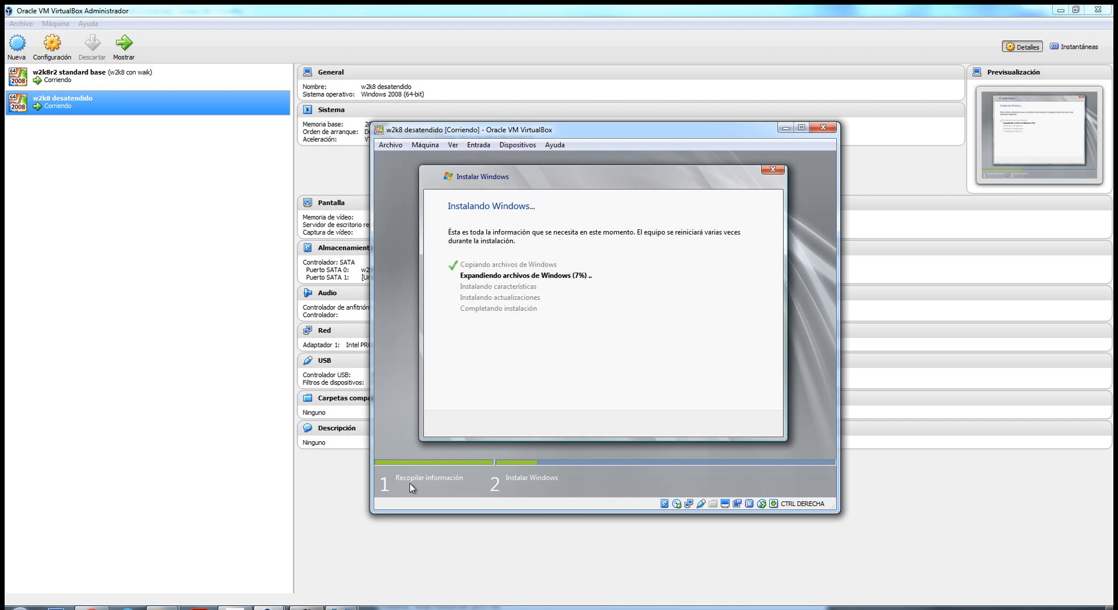
key("alt+Tab")
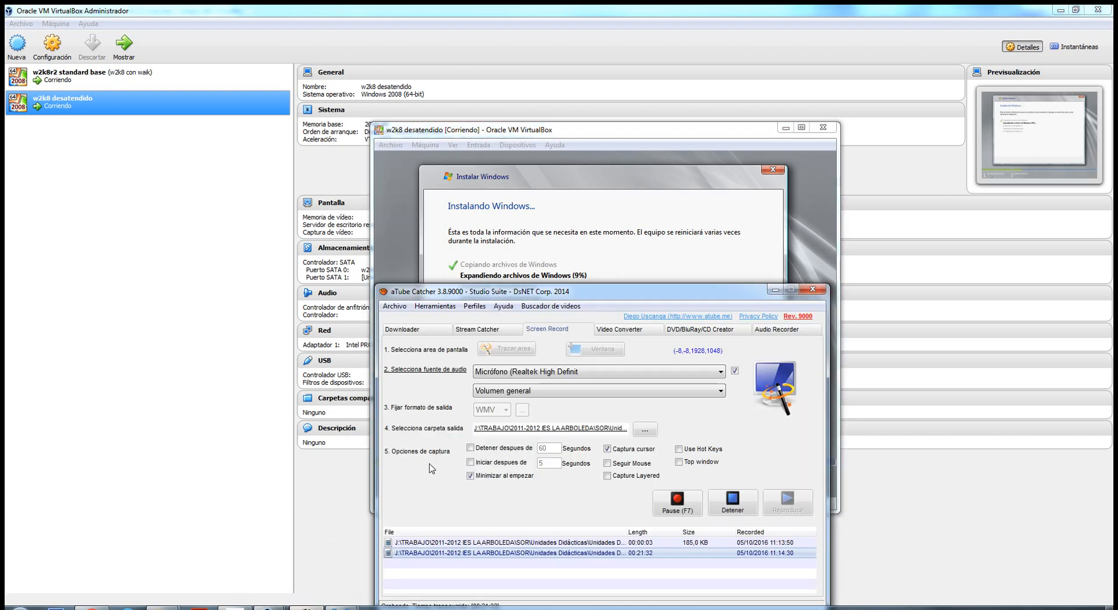